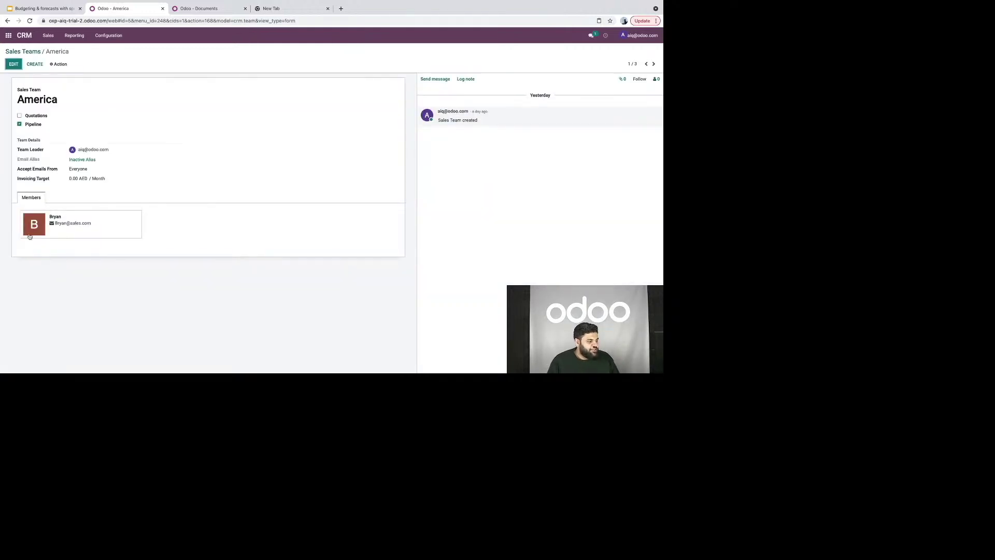
# - Look through the Australia and Europe sales team records and their members
pyautogui.click(654, 63)
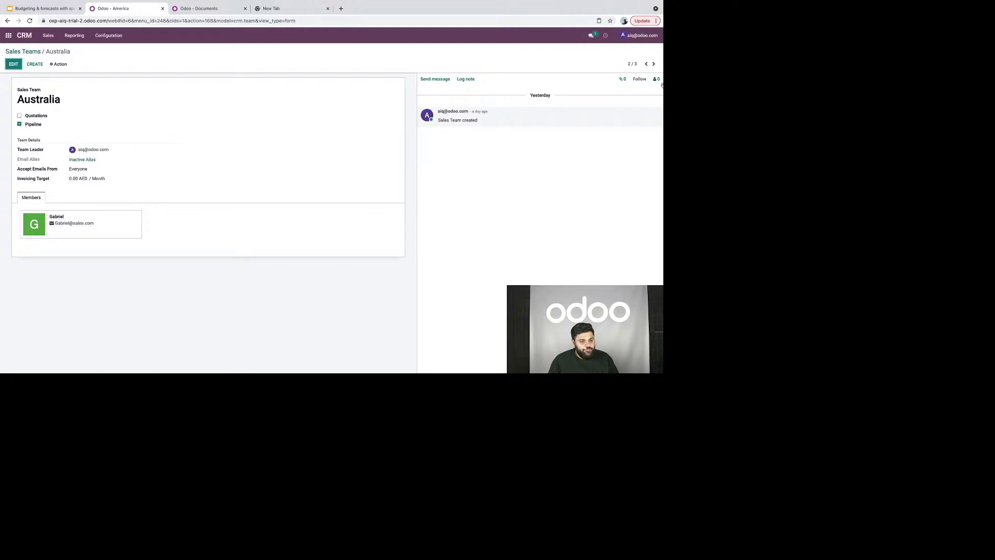
pyautogui.click(654, 64)
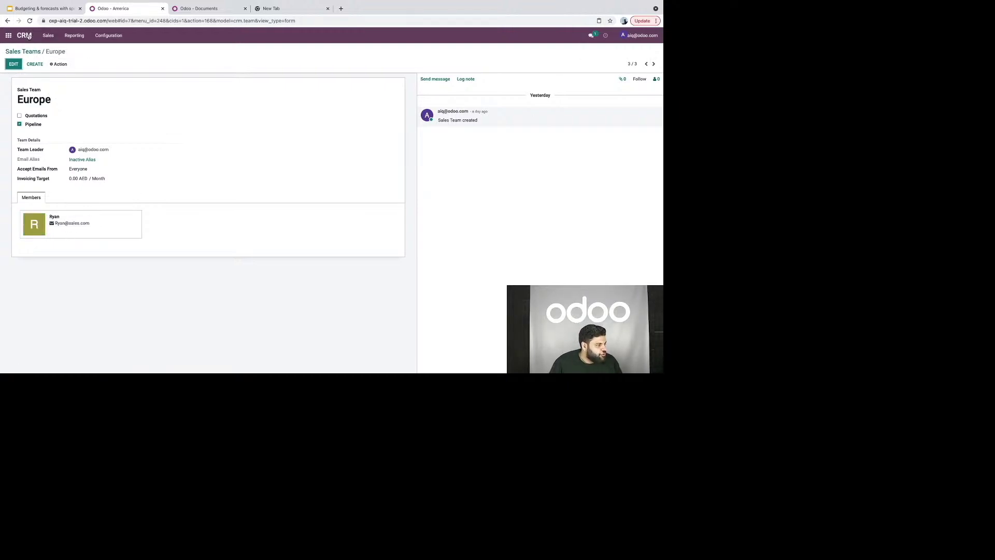
# - Show the CRM pipeline as a pivot table with stages as rows and columns grouped by Sales Team
pyautogui.click(25, 35)
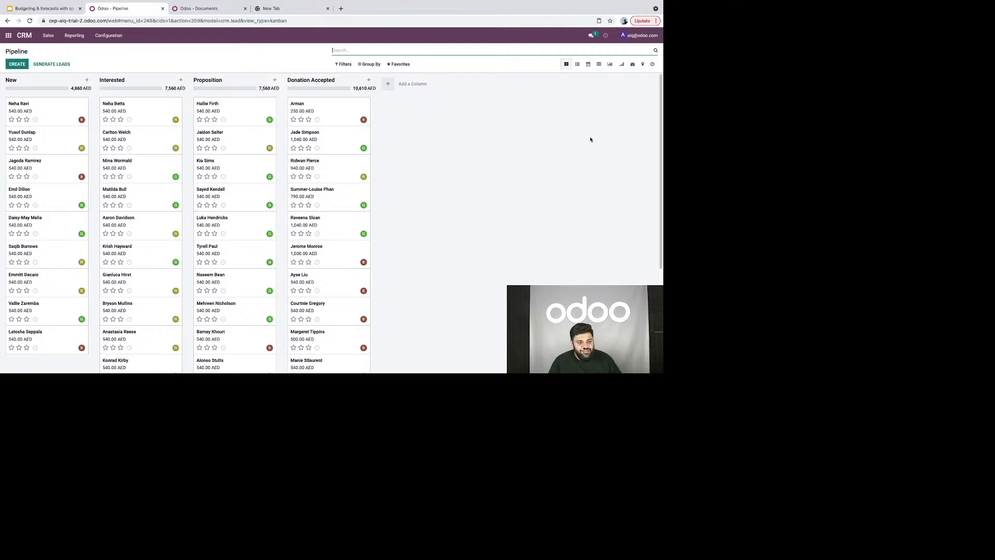
pyautogui.click(600, 65)
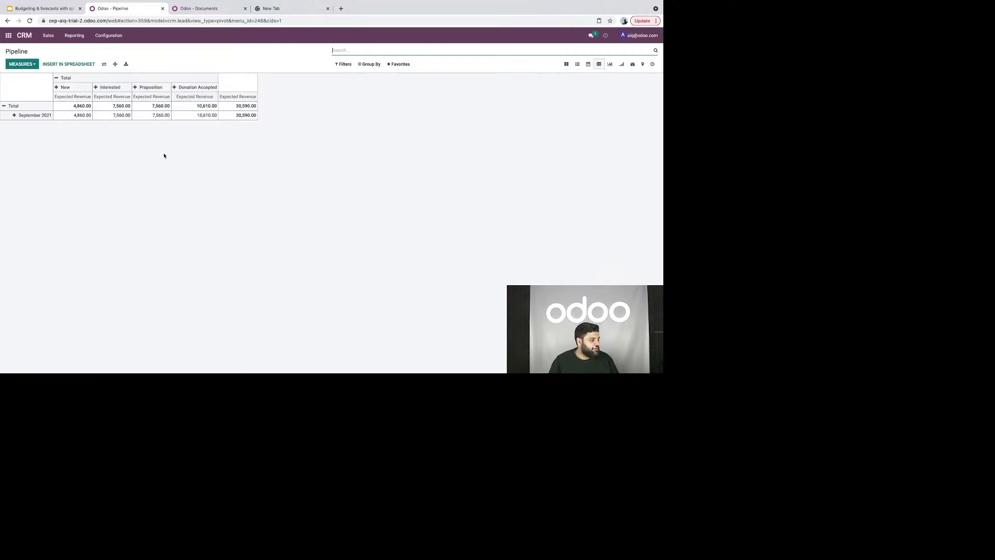
pyautogui.click(103, 66)
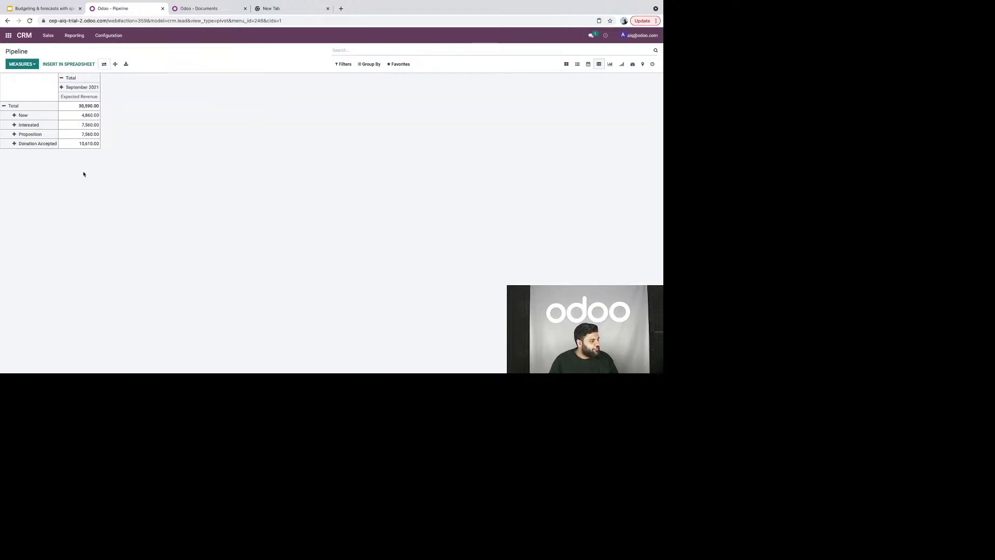
pyautogui.click(63, 78)
pyautogui.click(64, 78)
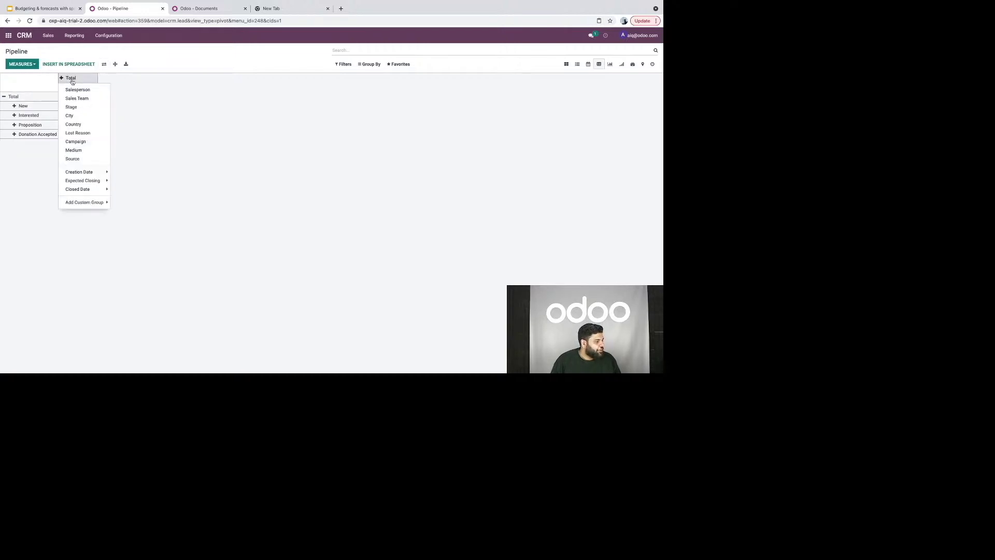
pyautogui.click(89, 101)
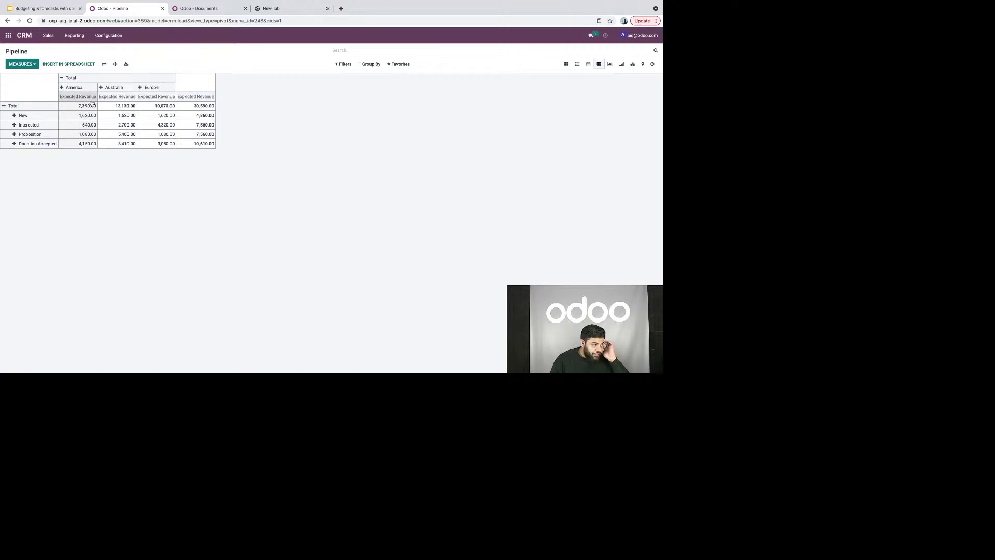
# - Break down the America, Australia and Europe columns of the pivot by Expected Closing month
pyautogui.click(70, 87)
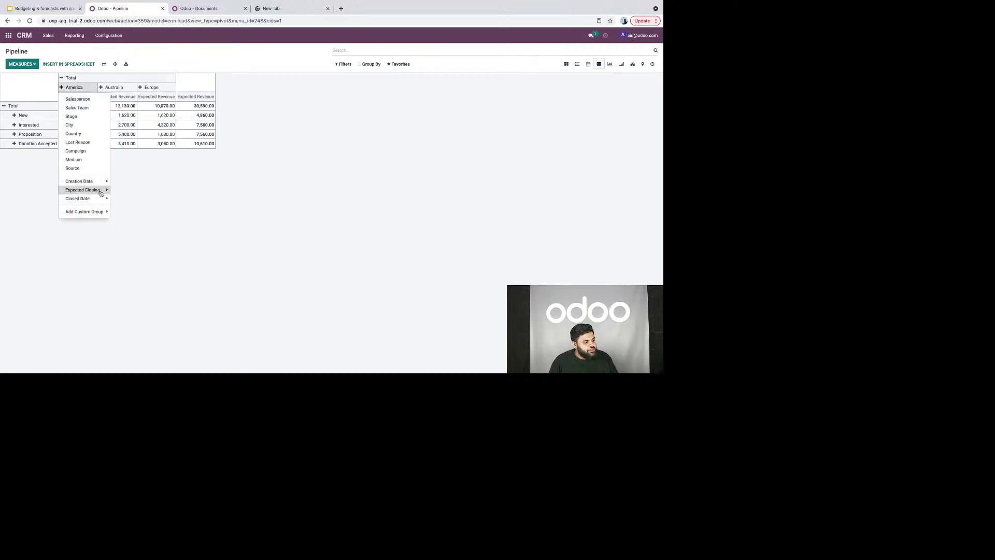
pyautogui.moveTo(104, 190)
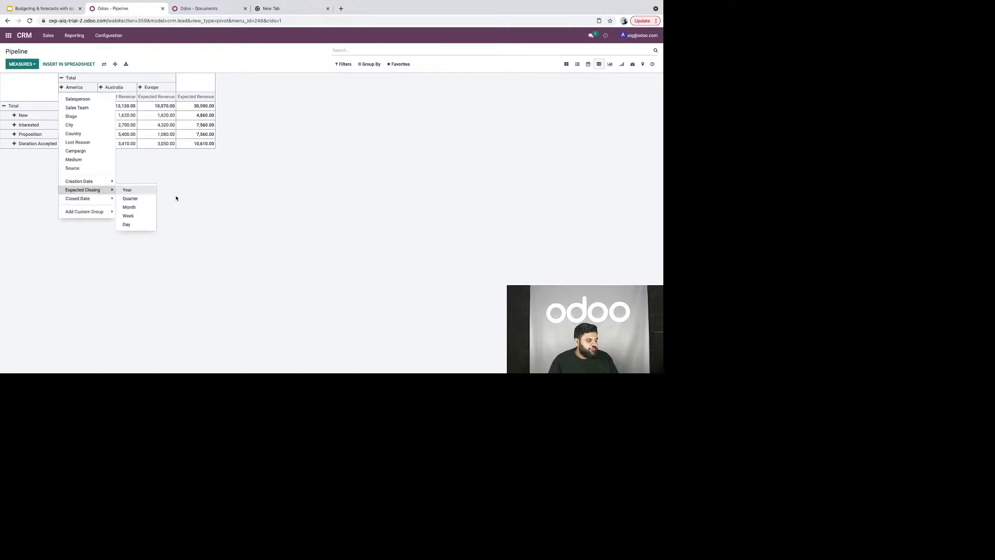
pyautogui.click(147, 207)
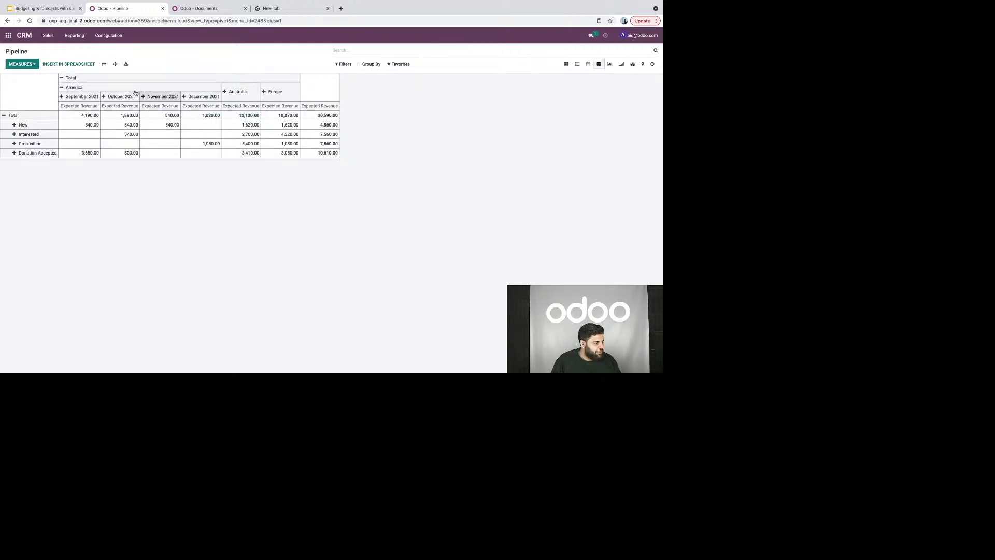
pyautogui.click(116, 65)
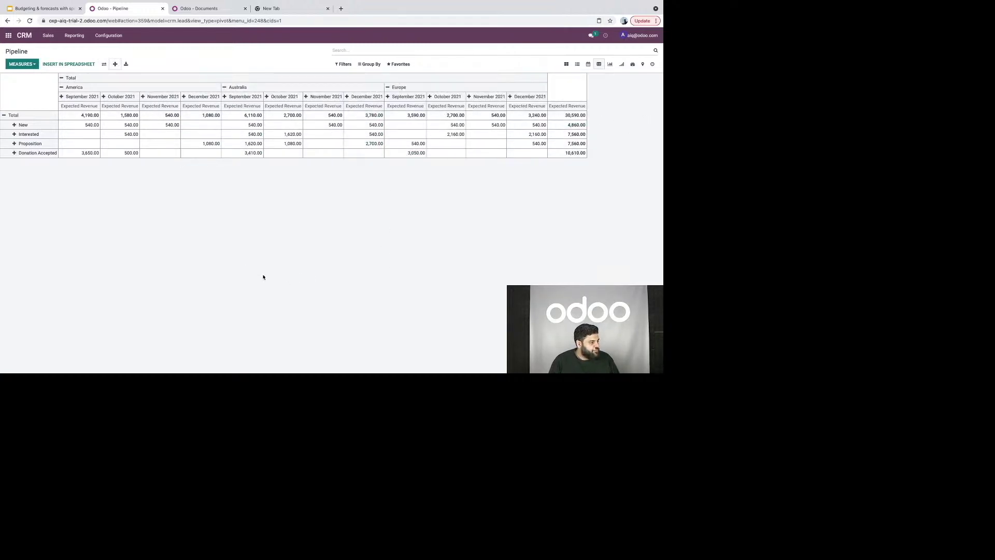
# - Insert the pivot table into the existing Budgets & Forecast spreadsheet
pyautogui.click(87, 65)
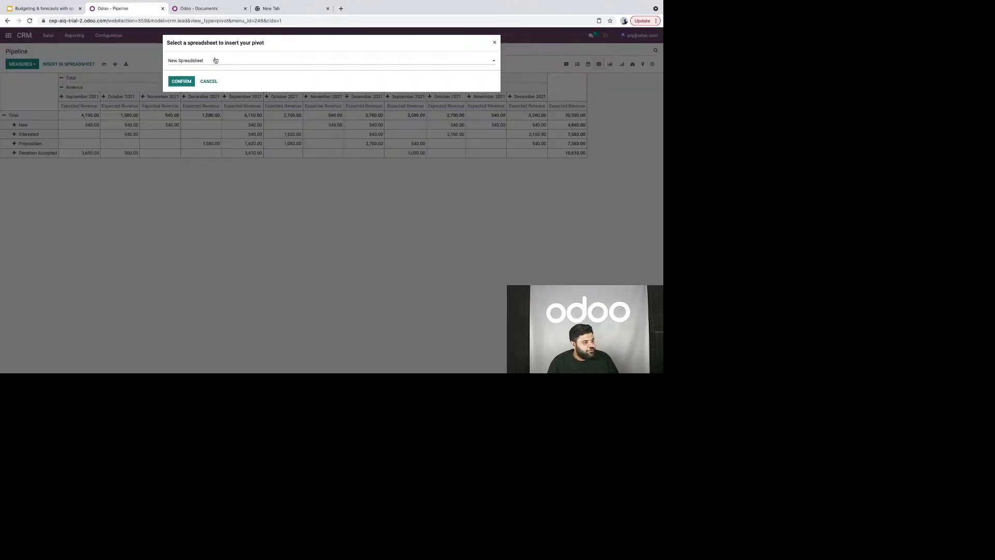
pyautogui.click(216, 61)
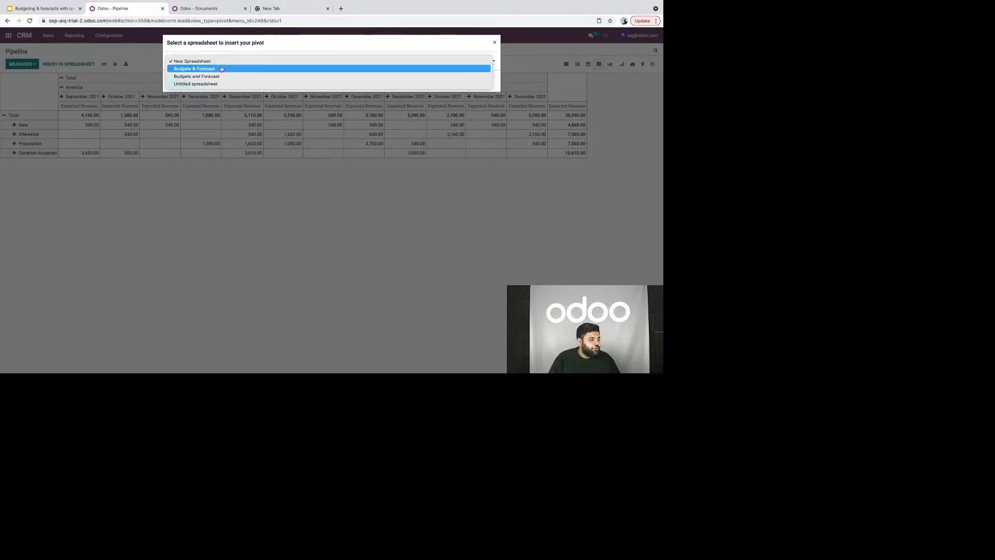
pyautogui.click(221, 69)
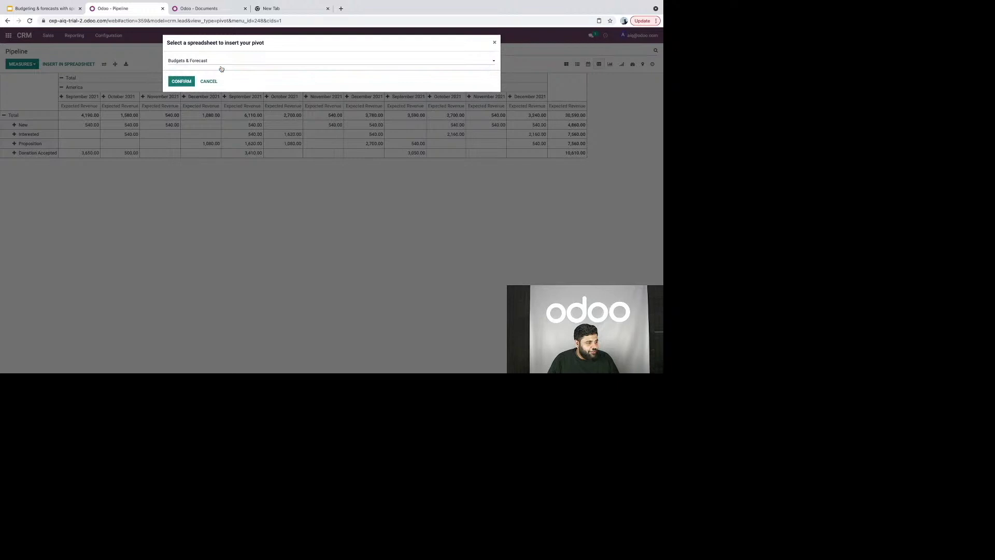
pyautogui.click(181, 82)
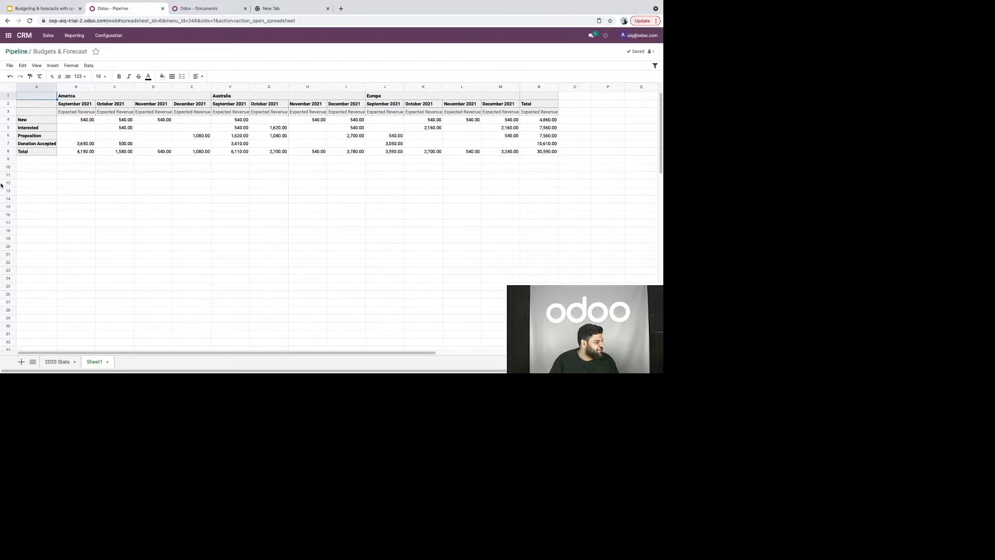
# - Delete the Total row, row 8, from the inserted pivot on Sheet1
pyautogui.click(8, 152)
pyautogui.rightClick(8, 152)
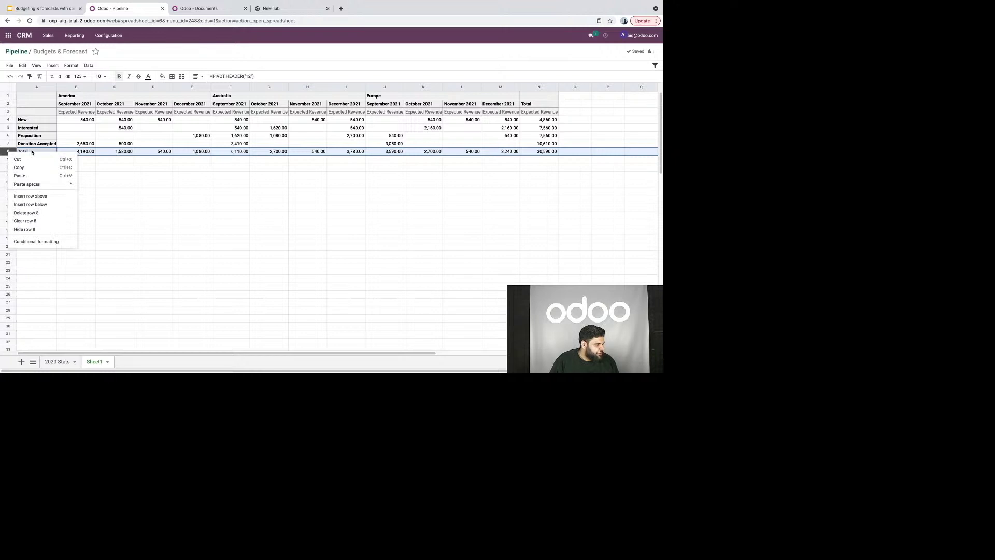
pyautogui.click(32, 152)
pyautogui.click(7, 153)
pyautogui.rightClick(7, 152)
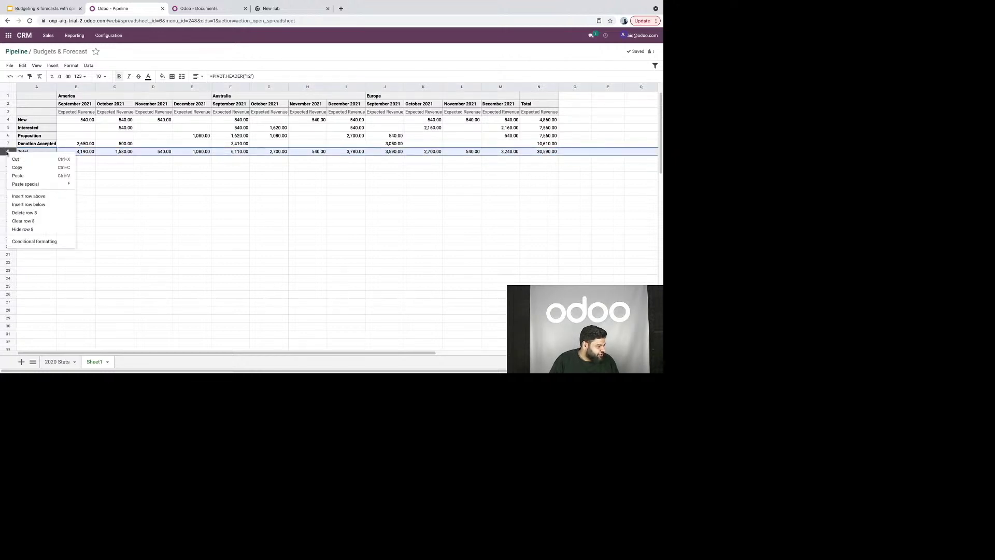
pyautogui.click(47, 212)
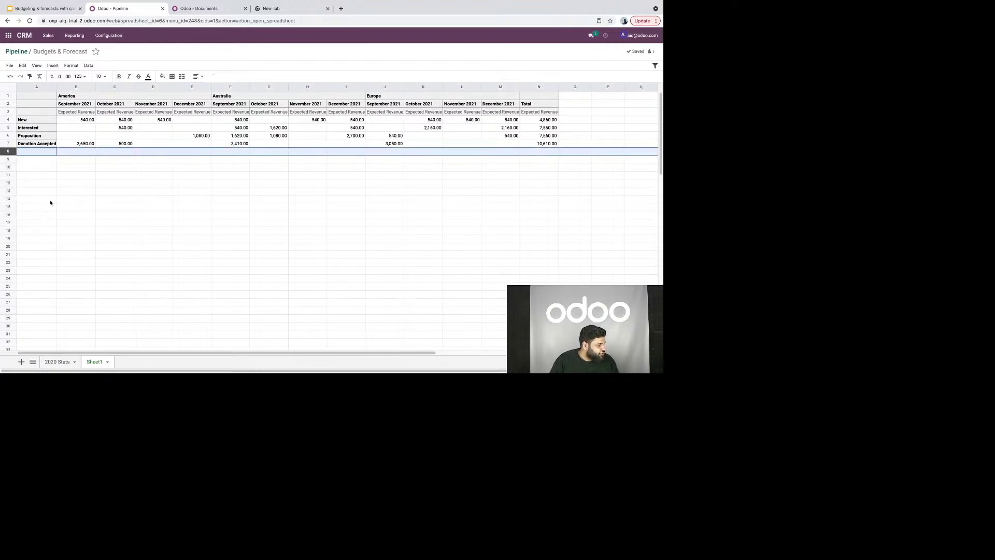
# - Relabel the Donation Accepted row as Actuals and enter the label Targets in cell A8 below it
pyautogui.click(36, 147)
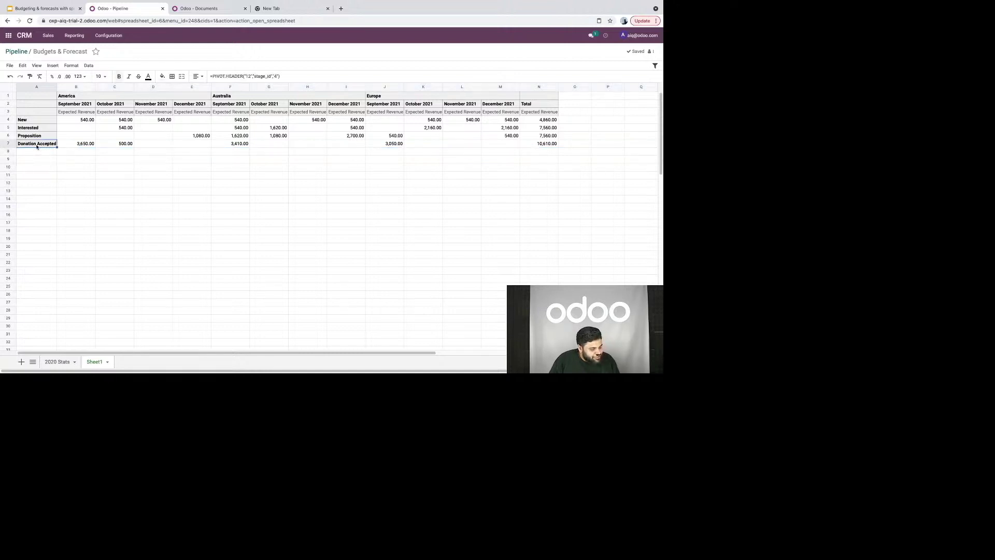
pyautogui.write('Actuy')
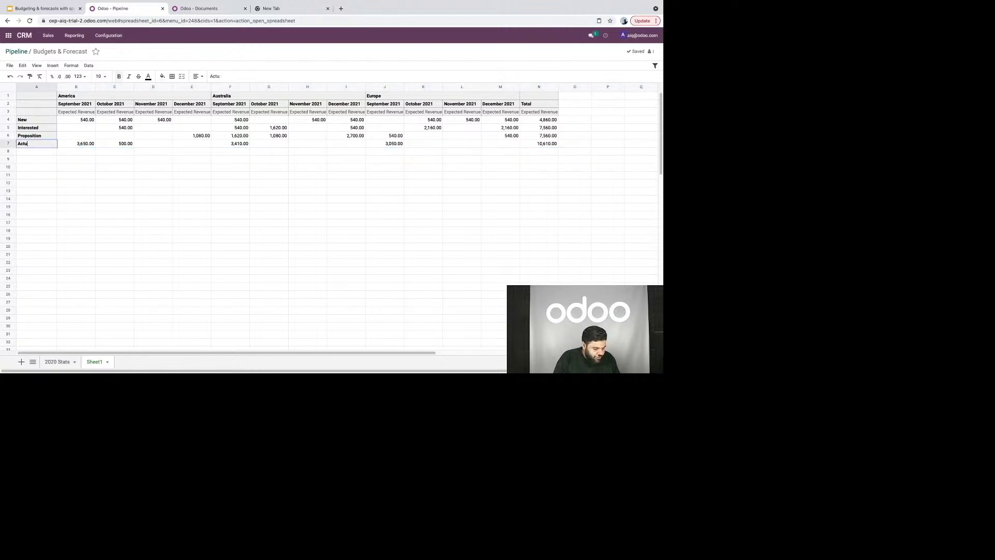
pyautogui.press('Return')
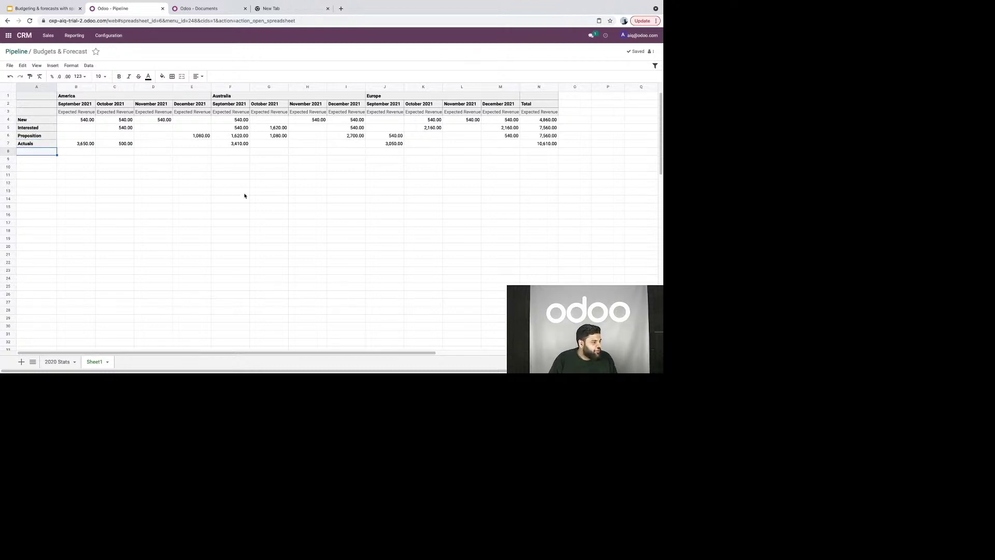
pyautogui.doubleClick(39, 153)
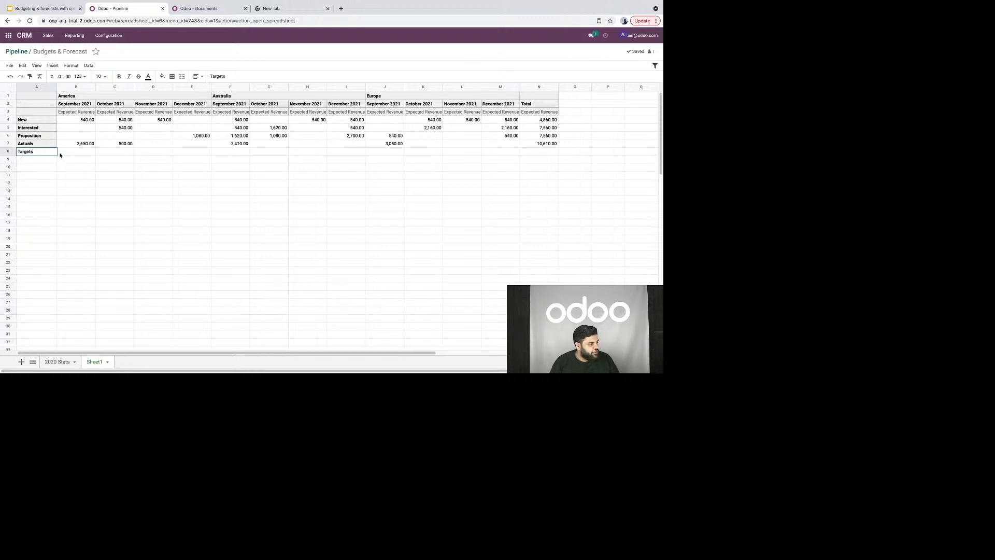
pyautogui.press('Tab')
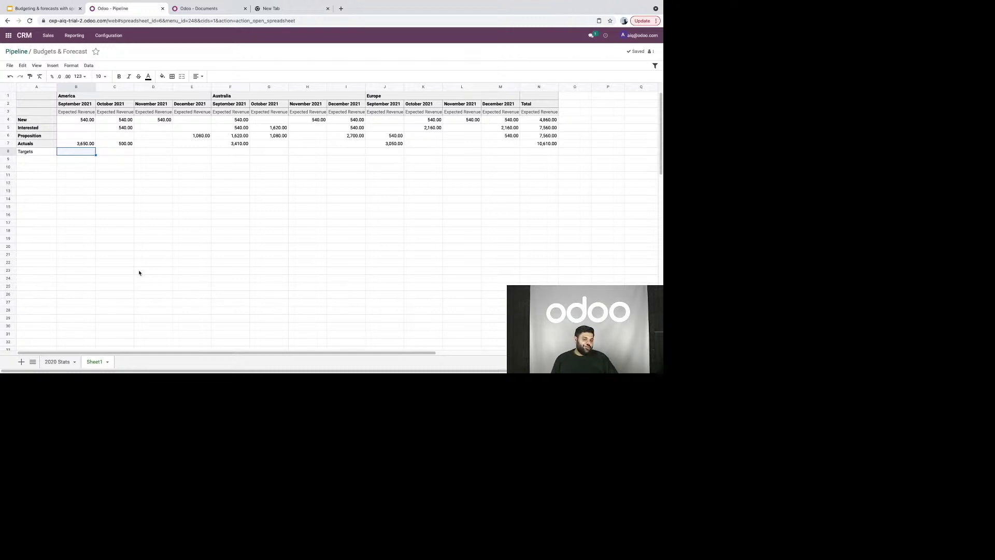
# - Examine the 2020 Stats sheet: each region's monthly performance, the 2021 growth rate row and the Factors row
pyautogui.click(57, 363)
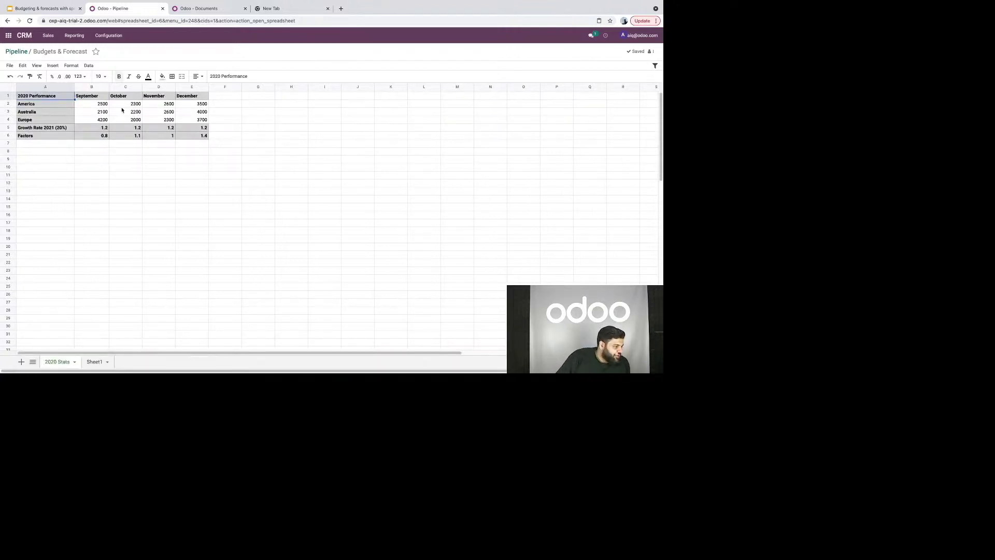
pyautogui.click(57, 104)
pyautogui.press('Down')
pyautogui.press('Down')
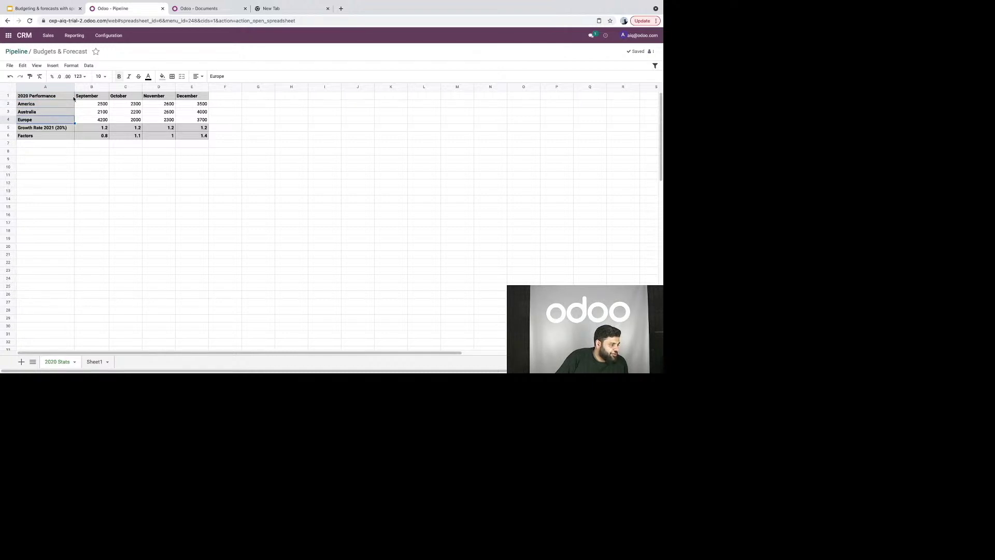
pyautogui.click(47, 97)
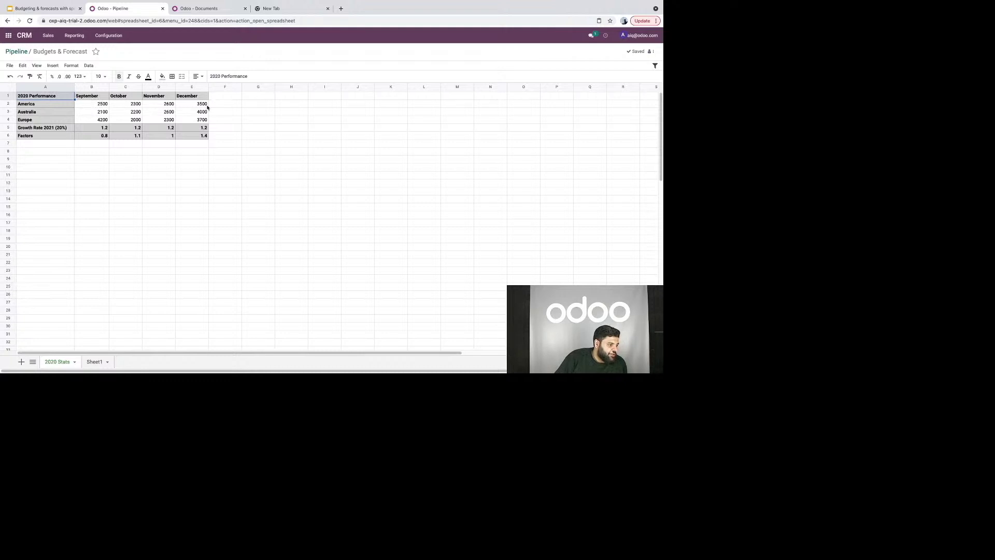
pyautogui.click(45, 129)
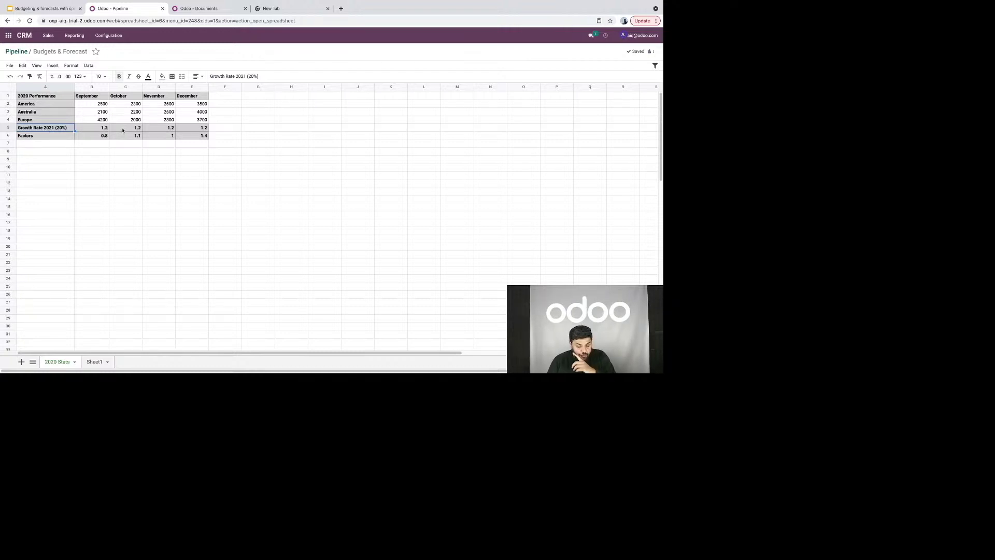
pyautogui.click(41, 138)
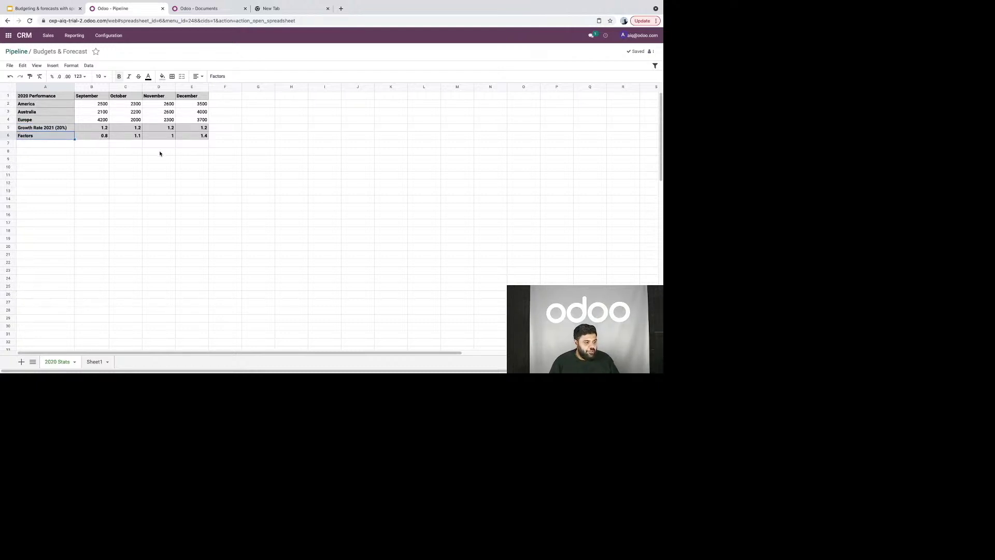
pyautogui.click(202, 138)
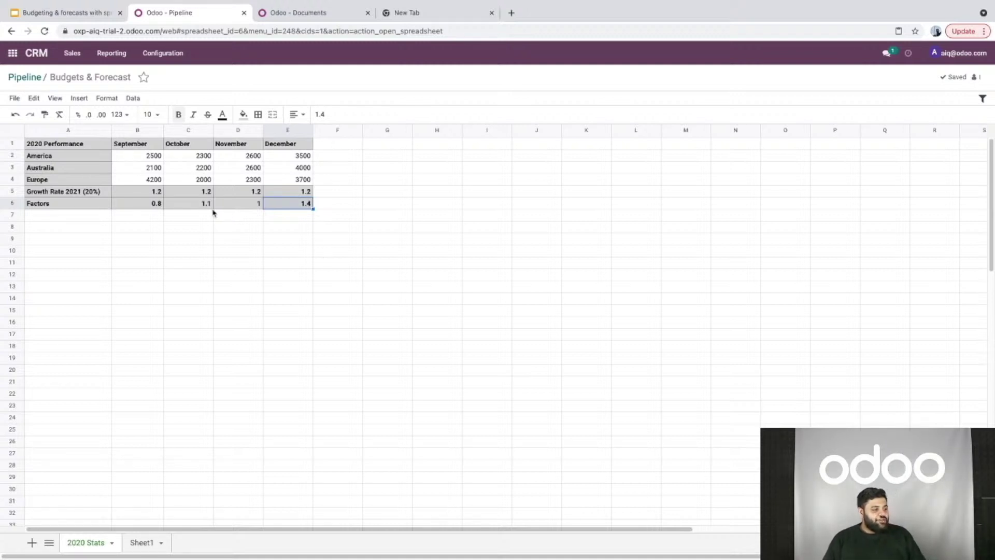
# - Calculate America's September target in Sheet1 cell B8 as =('2020 Stats'!B2*'2020 Stats'!B5)*'2020 Stats'!B6, and fill the formula across to December, E8
pyautogui.click(141, 543)
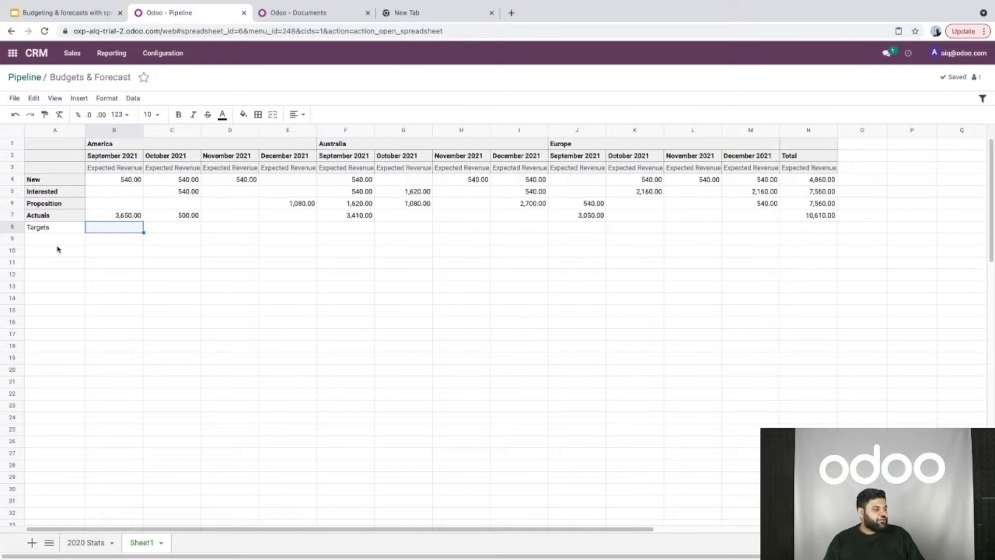
pyautogui.doubleClick(116, 227)
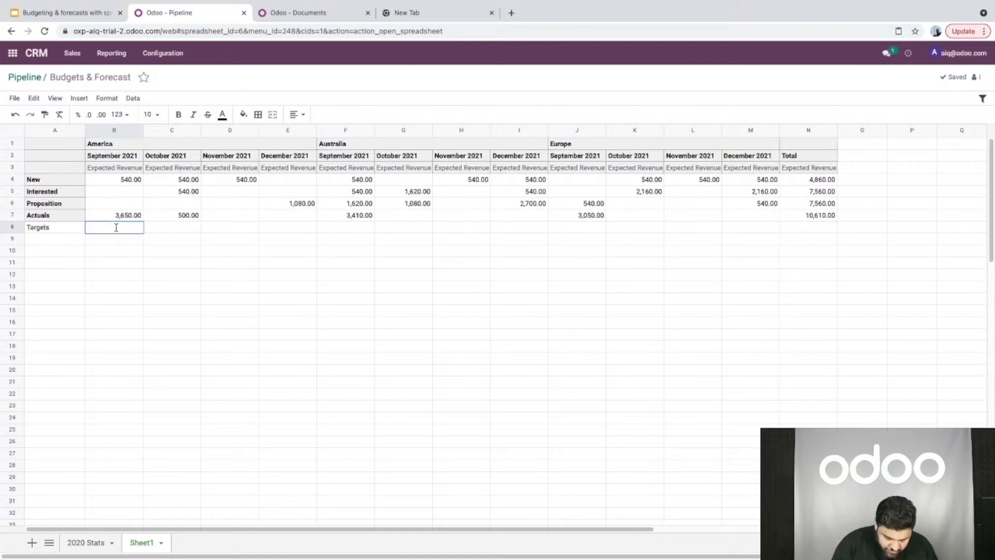
pyautogui.write('=')
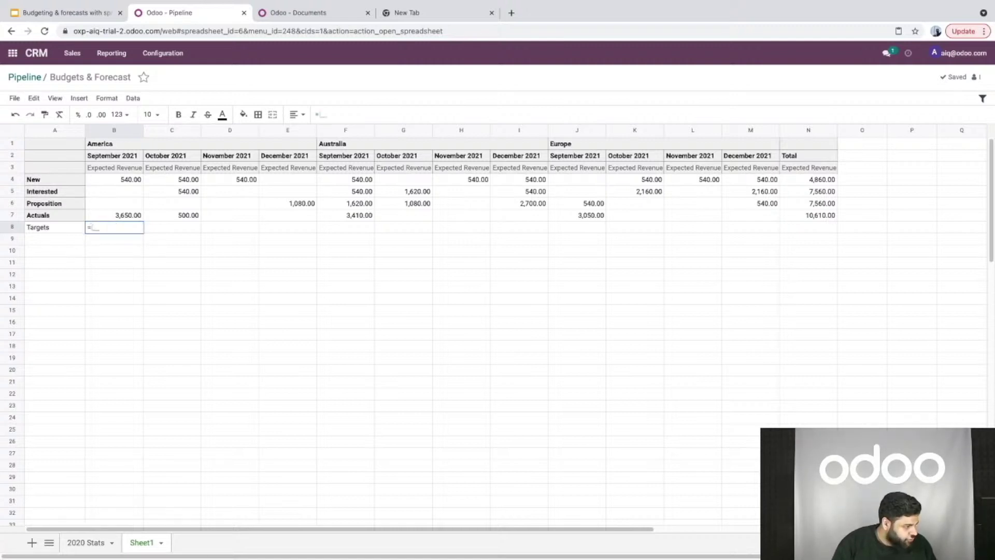
pyautogui.click(78, 544)
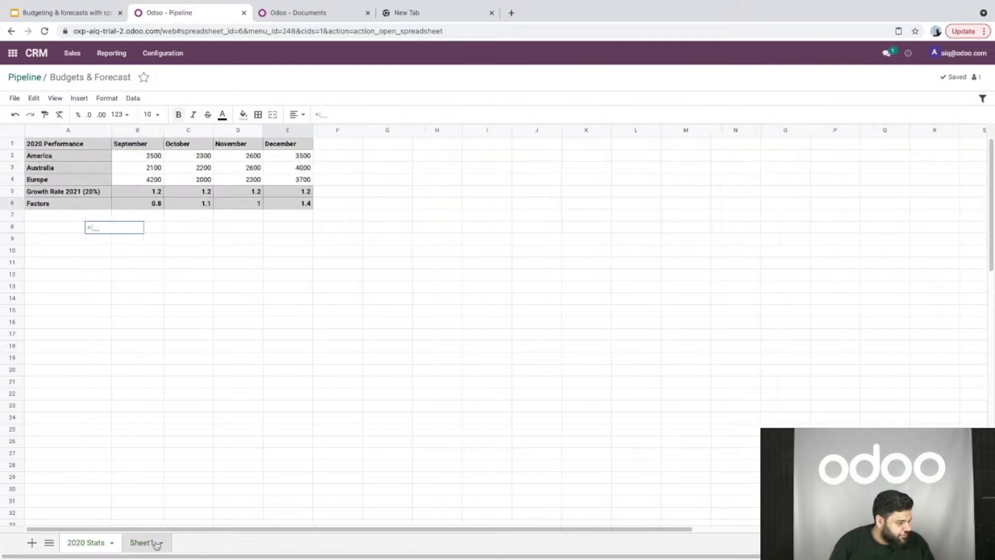
pyautogui.click(150, 544)
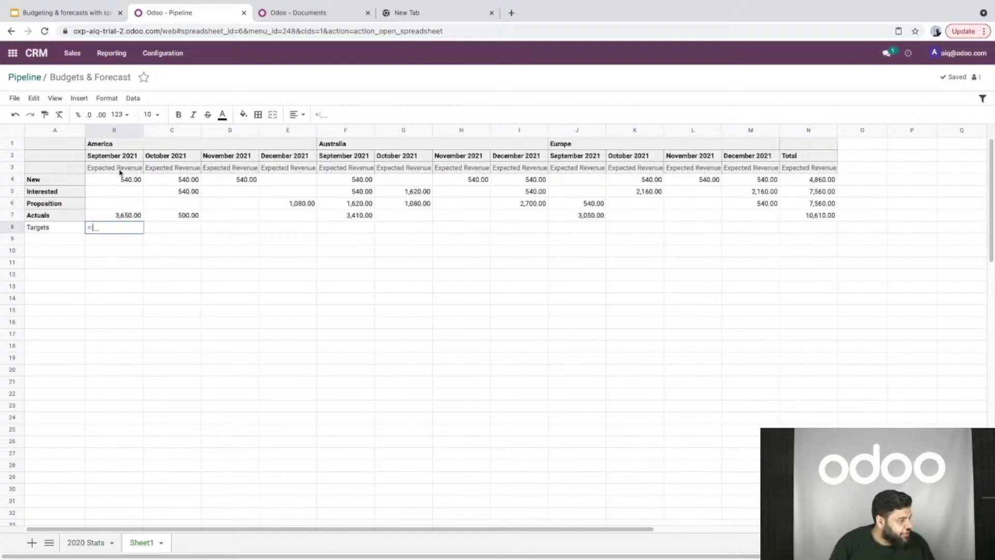
pyautogui.click(88, 543)
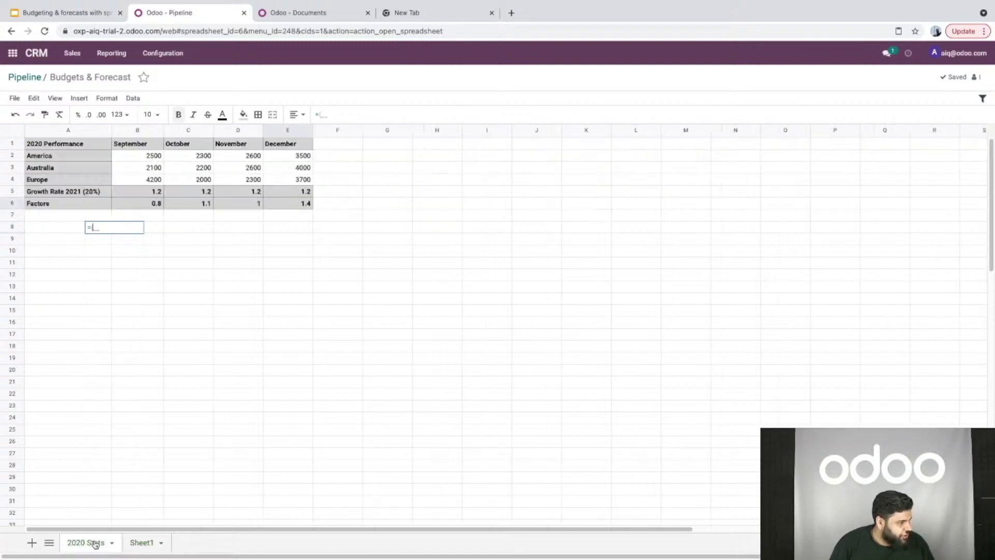
pyautogui.click(151, 157)
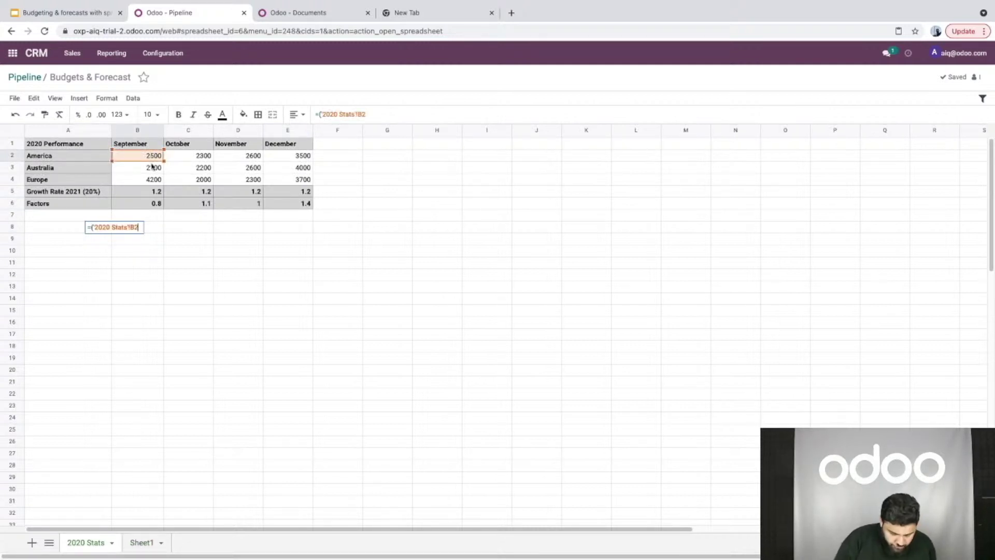
pyautogui.write('*')
pyautogui.click(150, 193)
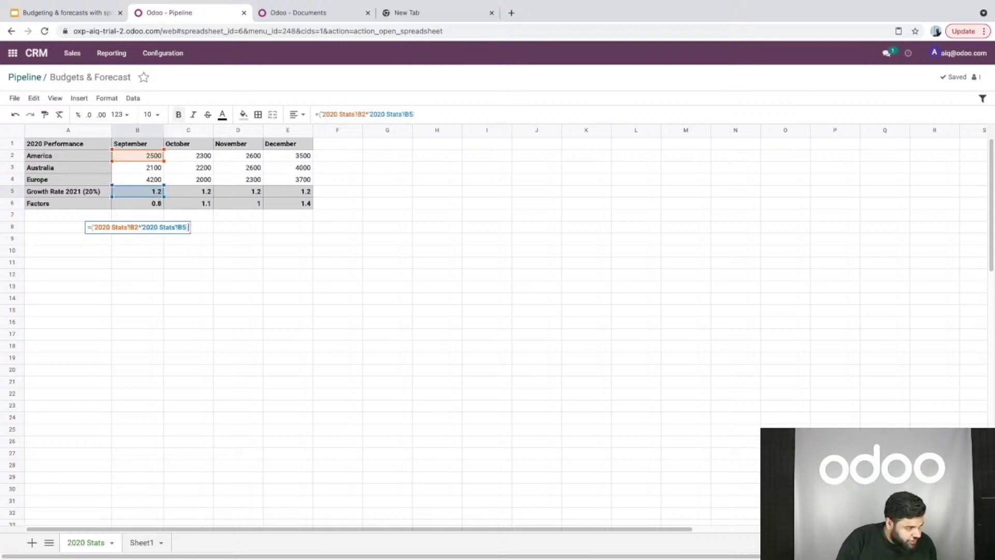
pyautogui.write(')*')
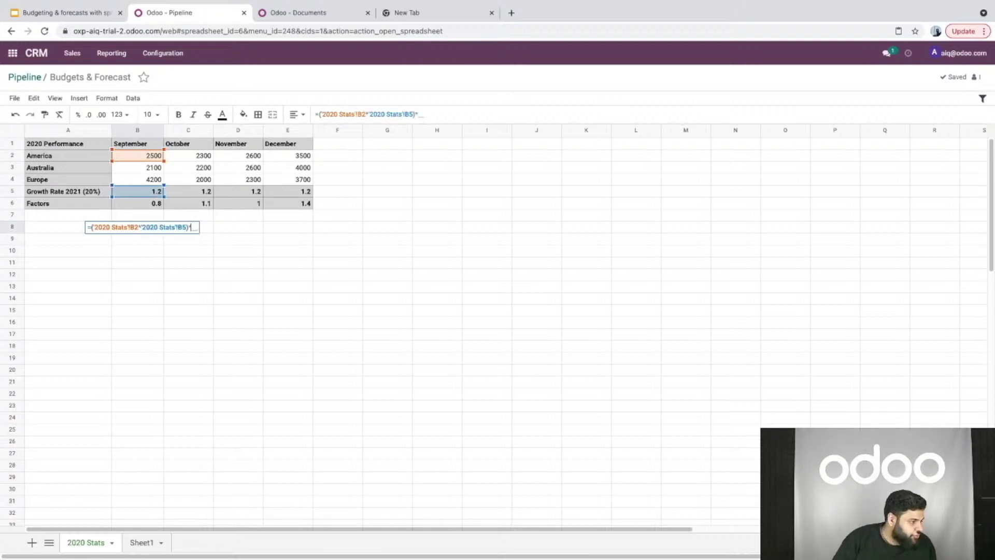
pyautogui.click(160, 207)
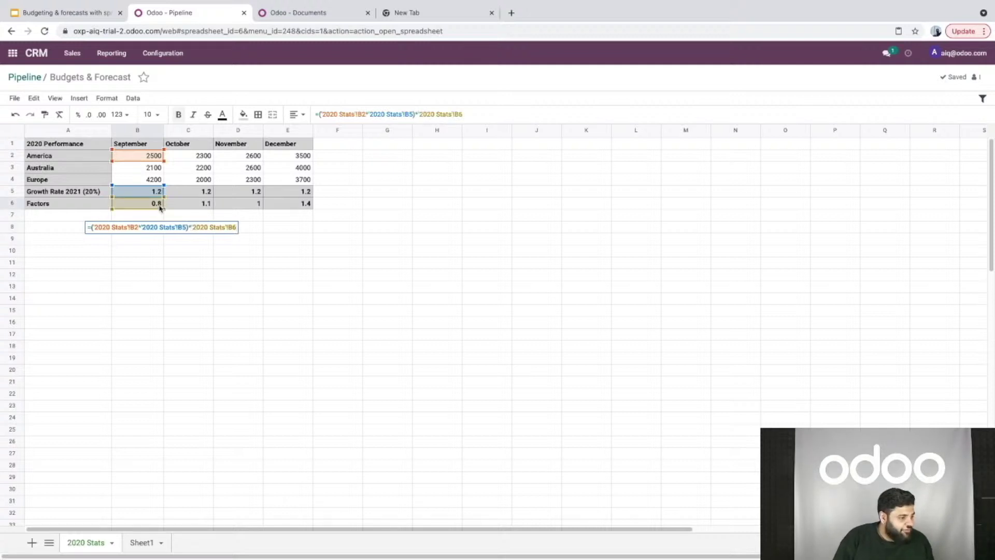
pyautogui.press('Return')
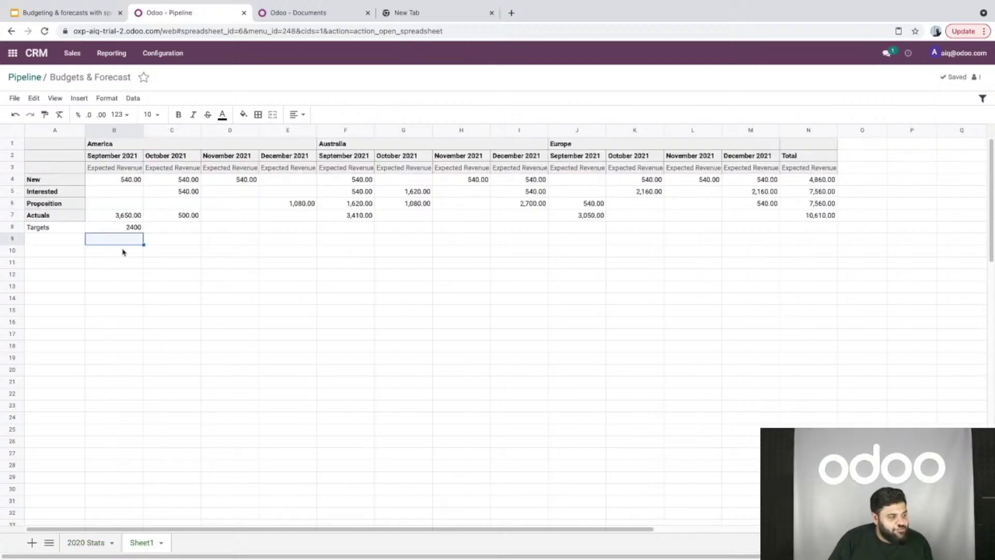
pyautogui.click(139, 230)
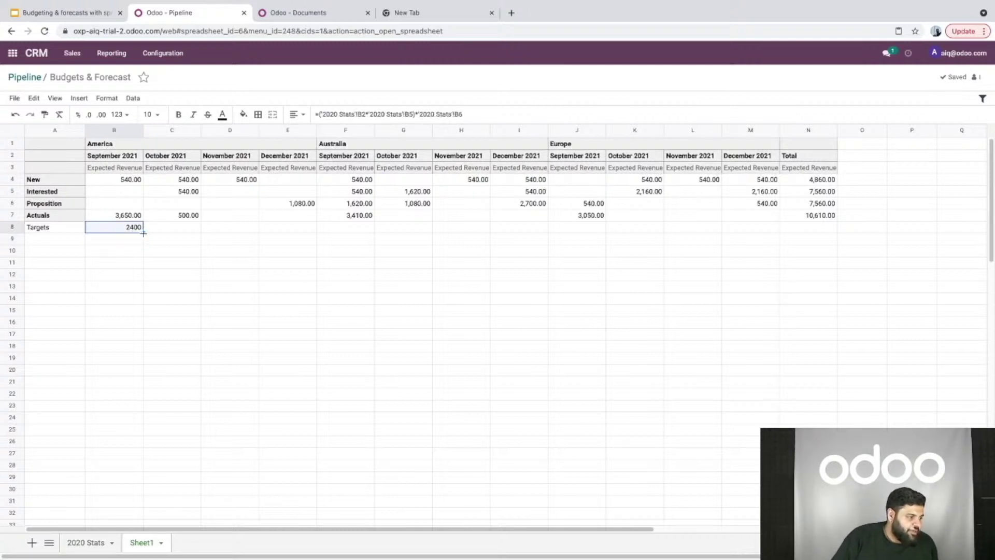
pyautogui.moveTo(143, 233); pyautogui.dragTo(318, 235)
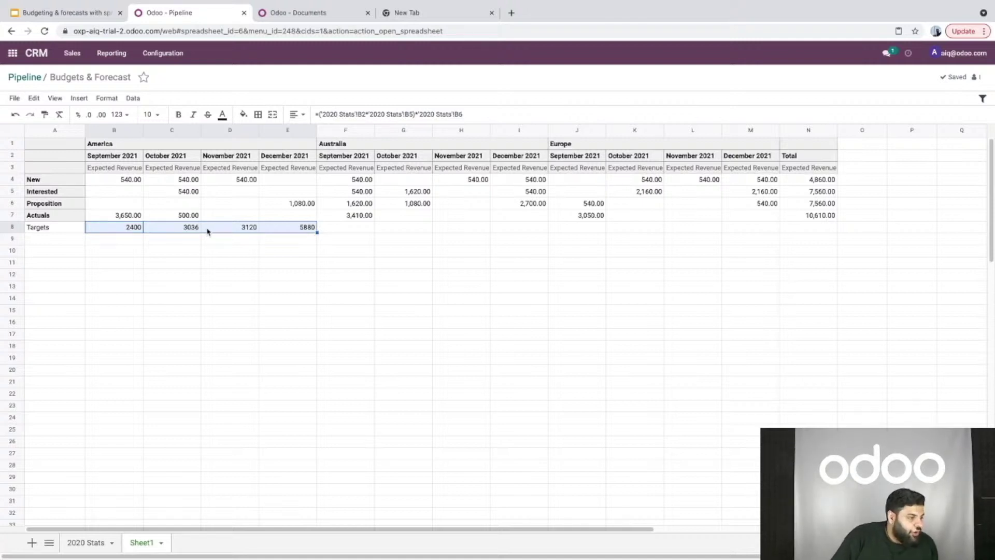
# - Calculate Australia's September target in F8 as =('2020 Stats'!B3*'2020 Stats'!B5)*'2020 Stats'!B6, and fill the formula across to December, I8
pyautogui.doubleClick(344, 227)
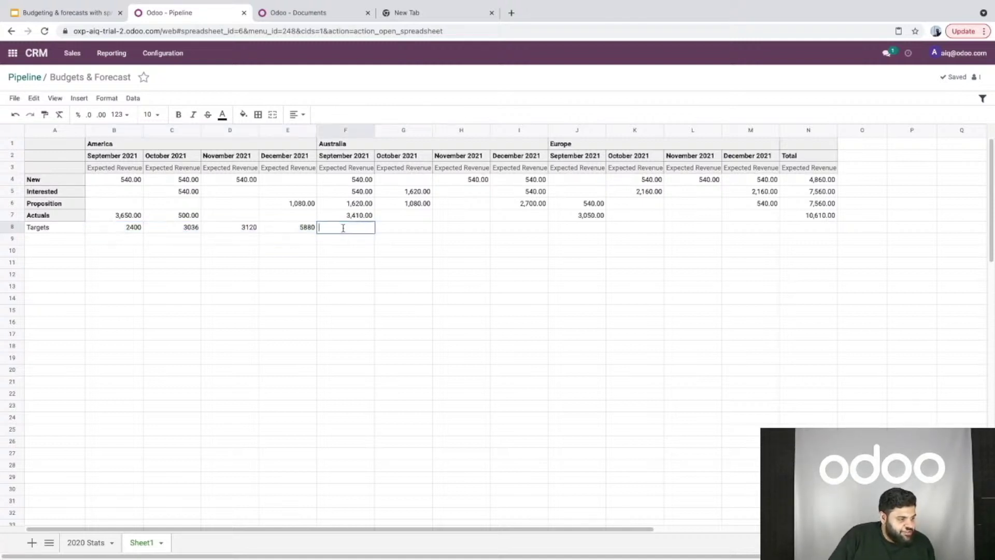
pyautogui.write('=')
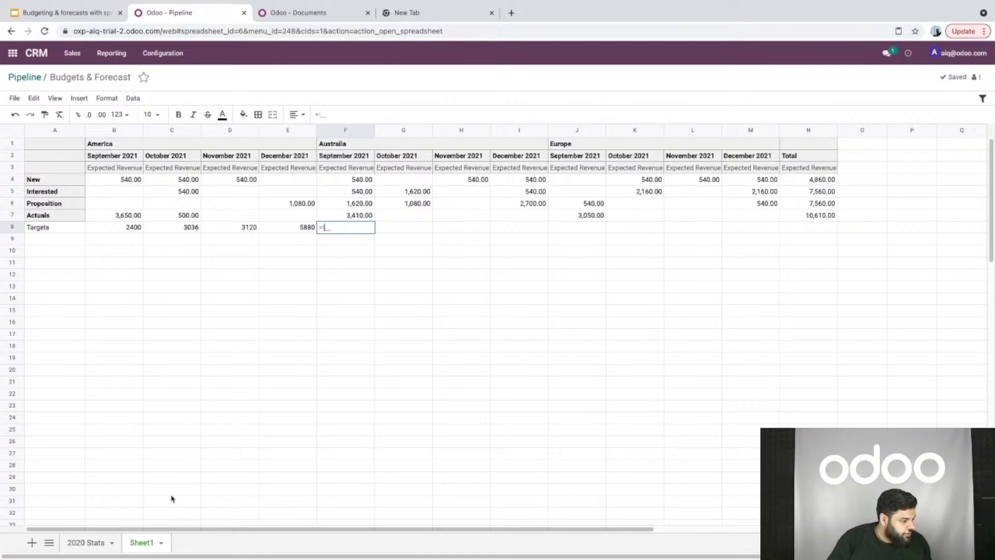
pyautogui.click(91, 542)
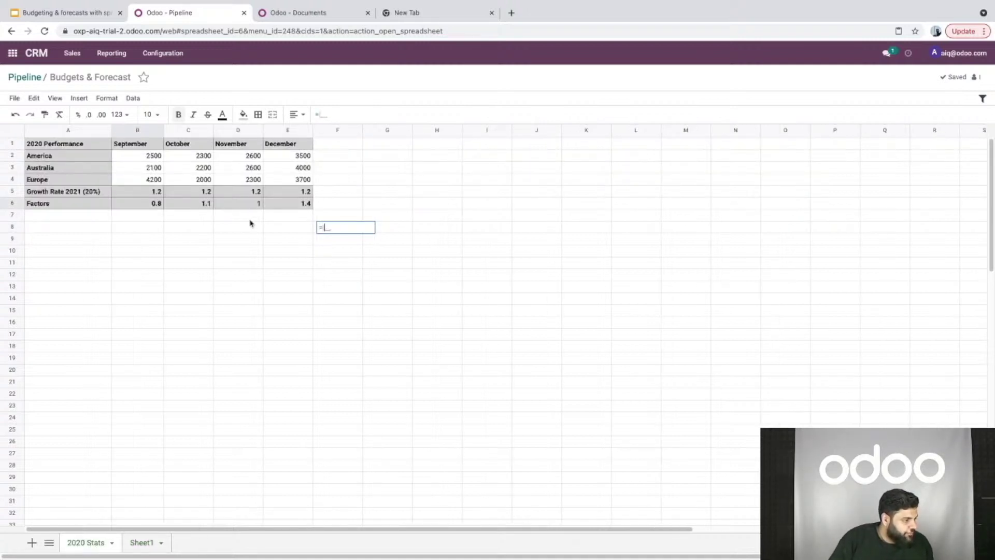
pyautogui.write('(')
pyautogui.click(142, 170)
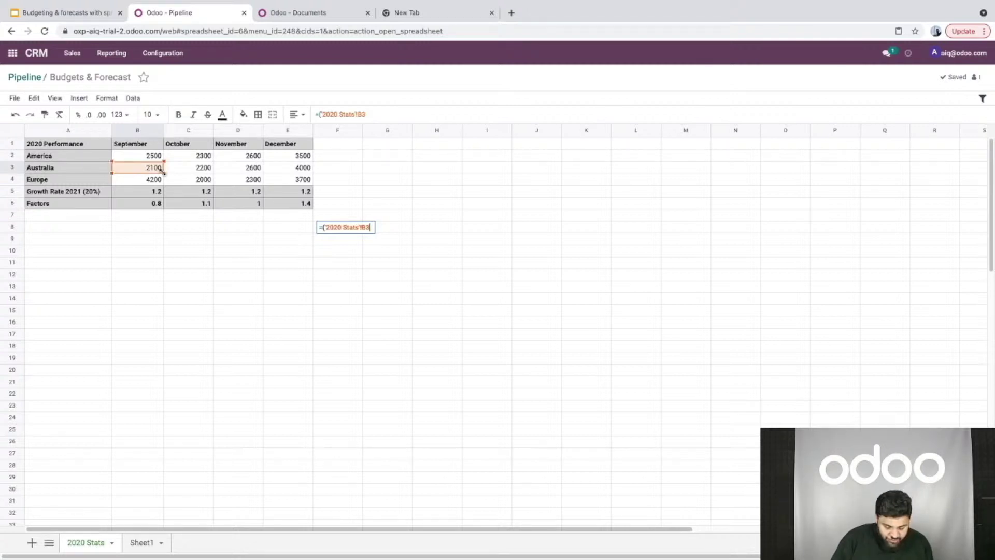
pyautogui.write('*')
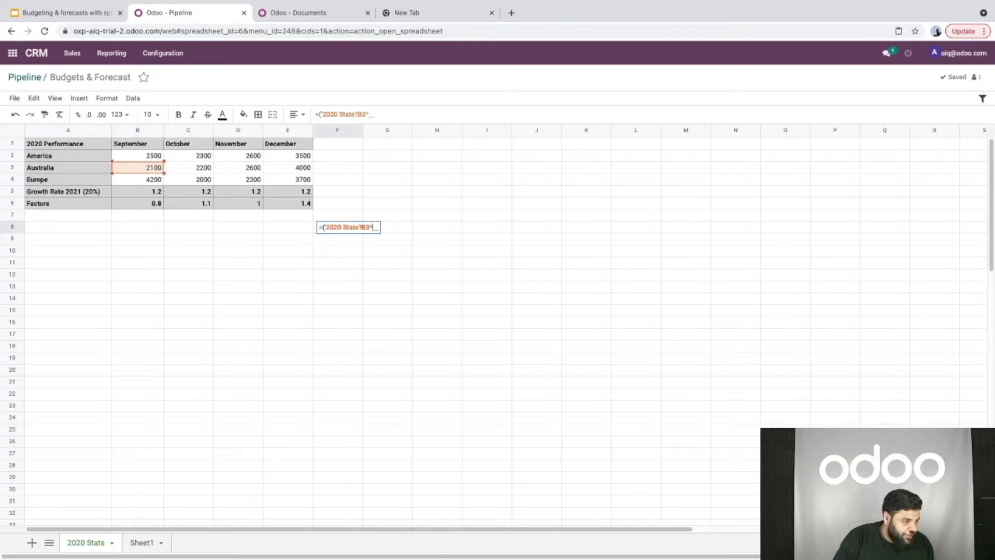
pyautogui.click(153, 196)
pyautogui.write(')')
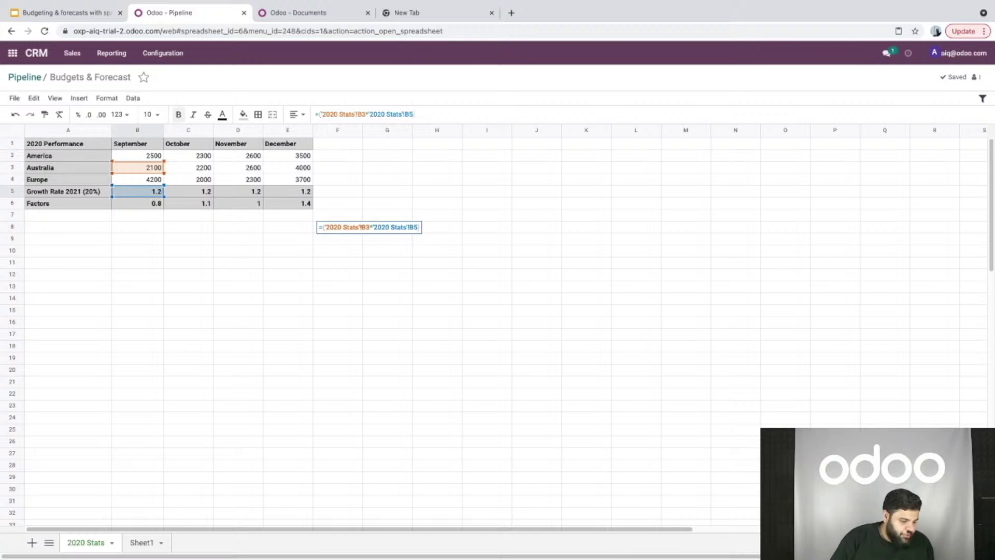
pyautogui.write('*')
pyautogui.click(155, 203)
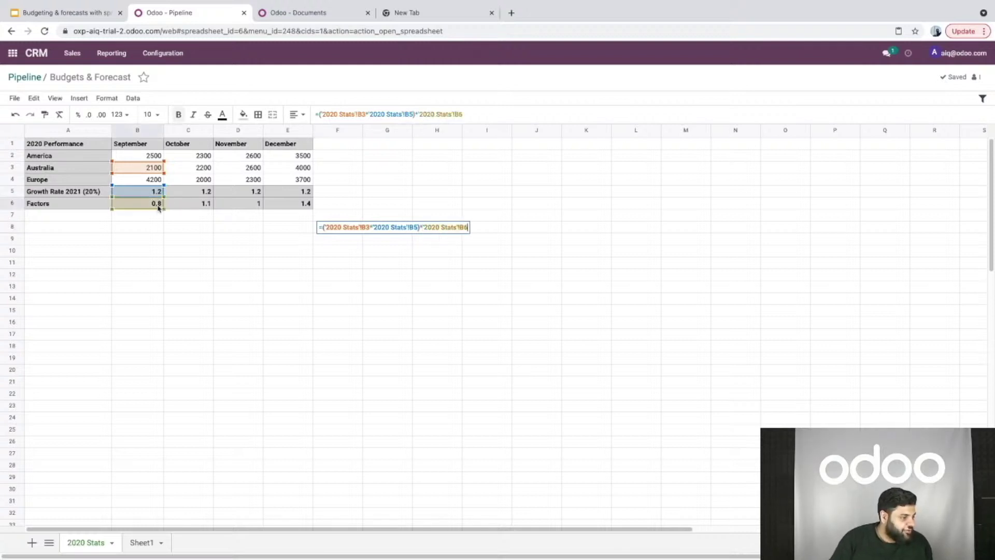
pyautogui.press('Return')
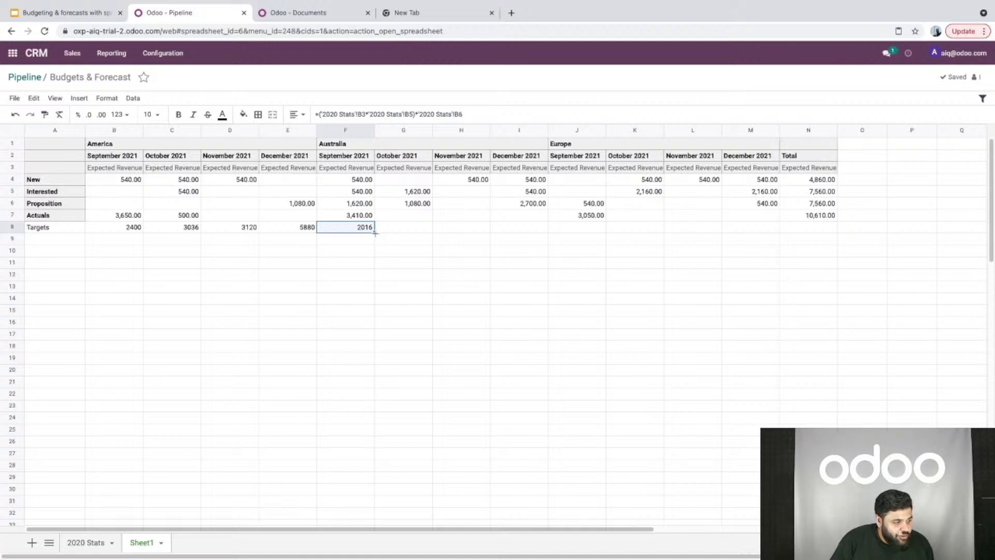
pyautogui.moveTo(375, 233); pyautogui.dragTo(540, 237)
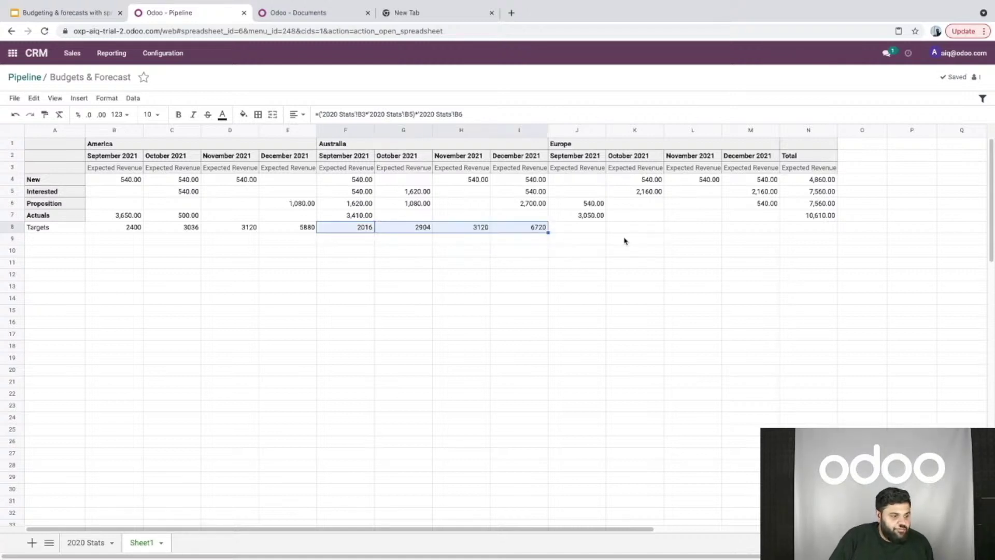
# - Calculate Europe's September target in J8 as =('2020 Stats'!B4*'2020 Stats'!B5)*'2020 Stats'!B6, and fill the formula across to December, M8
pyautogui.doubleClick(588, 227)
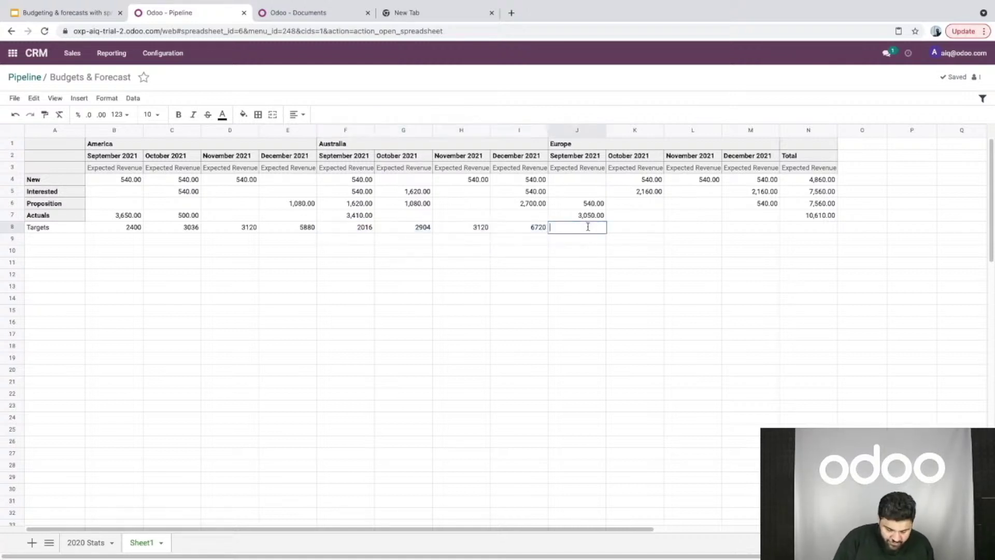
pyautogui.write('=')
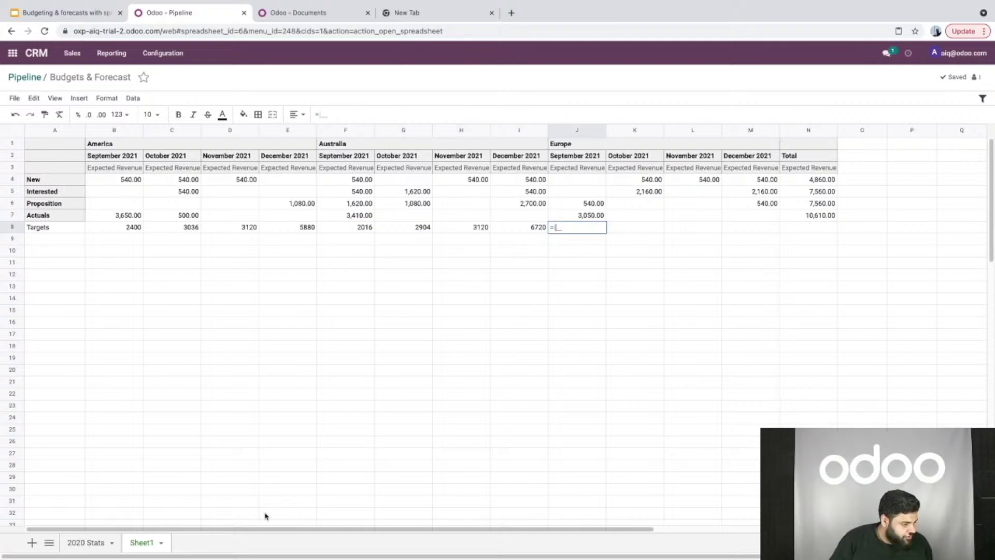
pyautogui.click(85, 542)
pyautogui.write('(')
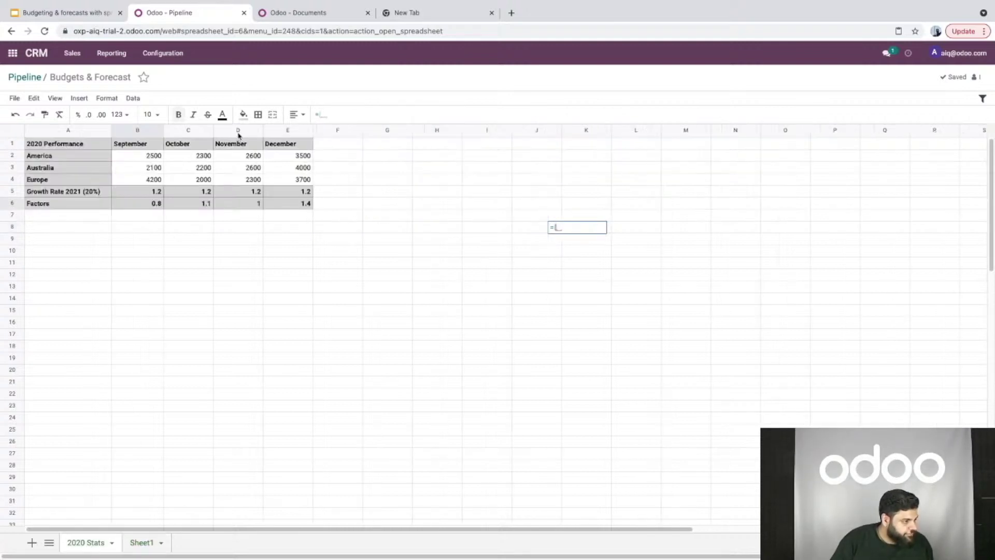
pyautogui.click(147, 181)
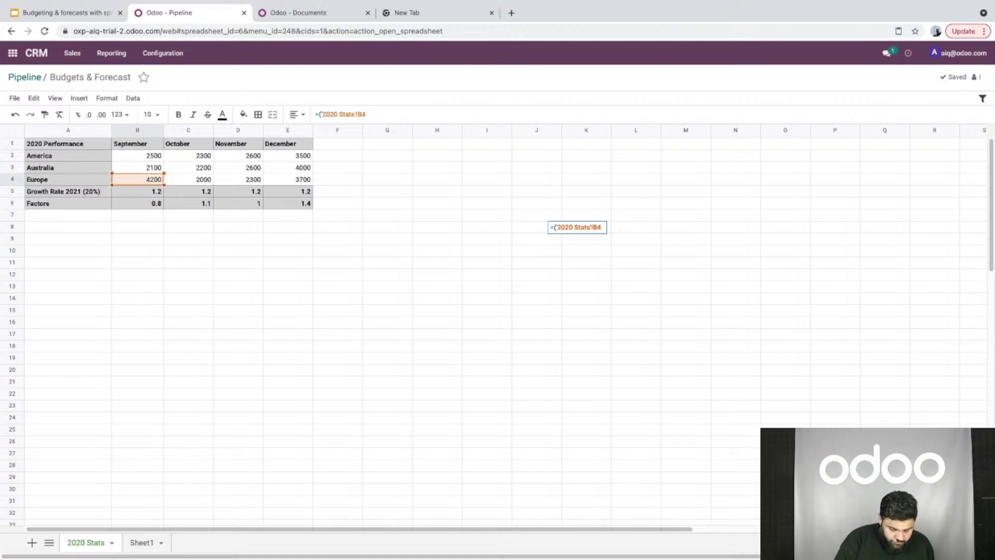
pyautogui.write('*')
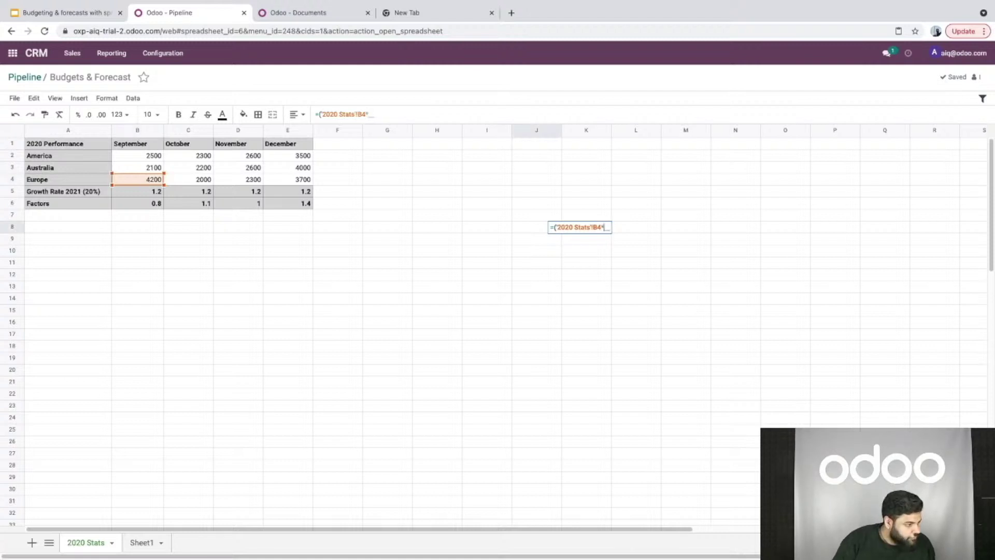
pyautogui.click(146, 193)
pyautogui.write(')')
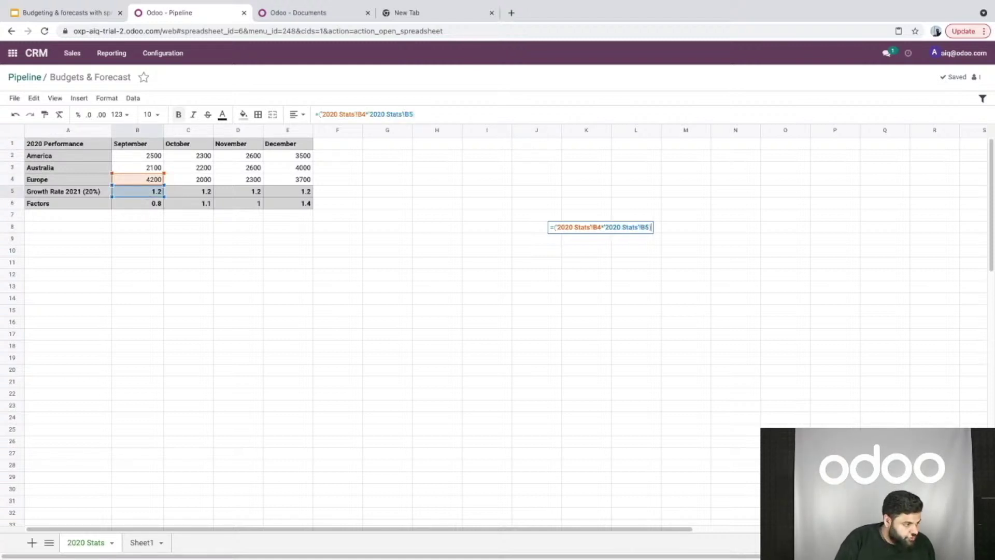
pyautogui.write('*')
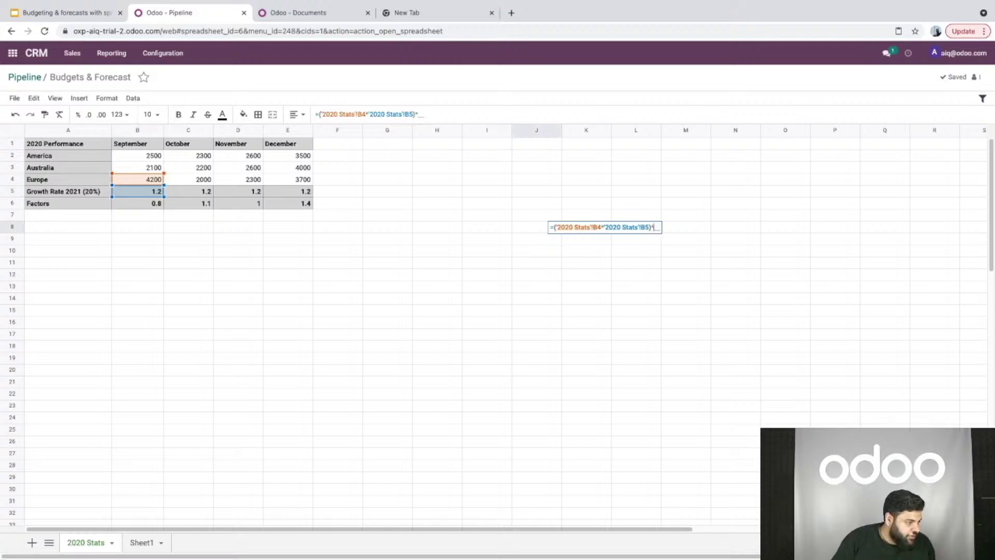
pyautogui.click(146, 206)
pyautogui.press('Return')
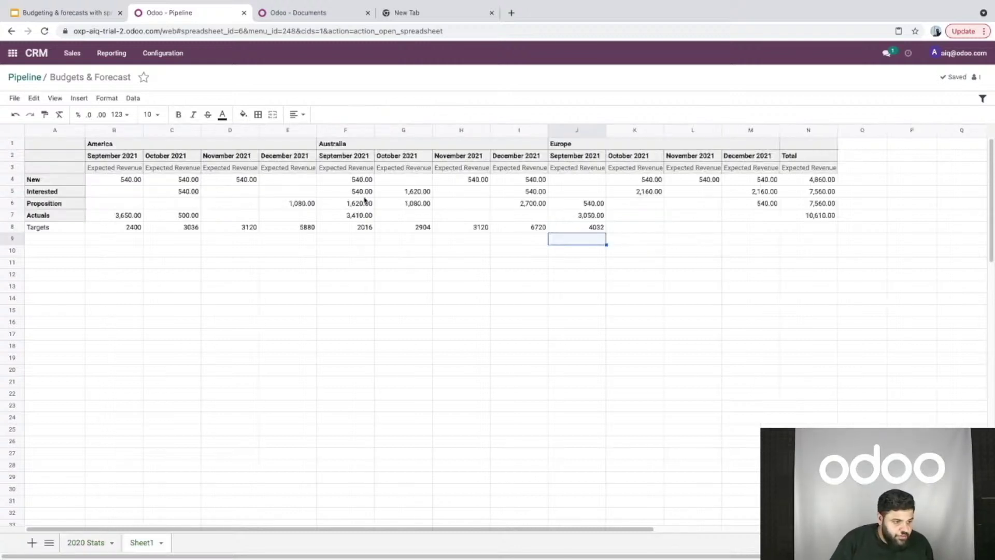
pyautogui.click(565, 227)
pyautogui.moveTo(605, 232); pyautogui.dragTo(752, 232)
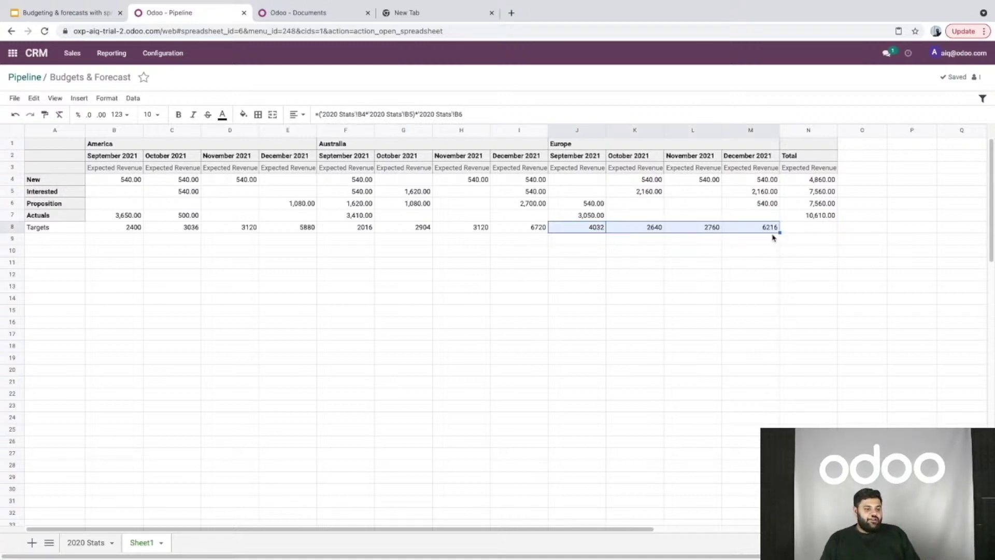
pyautogui.click(87, 542)
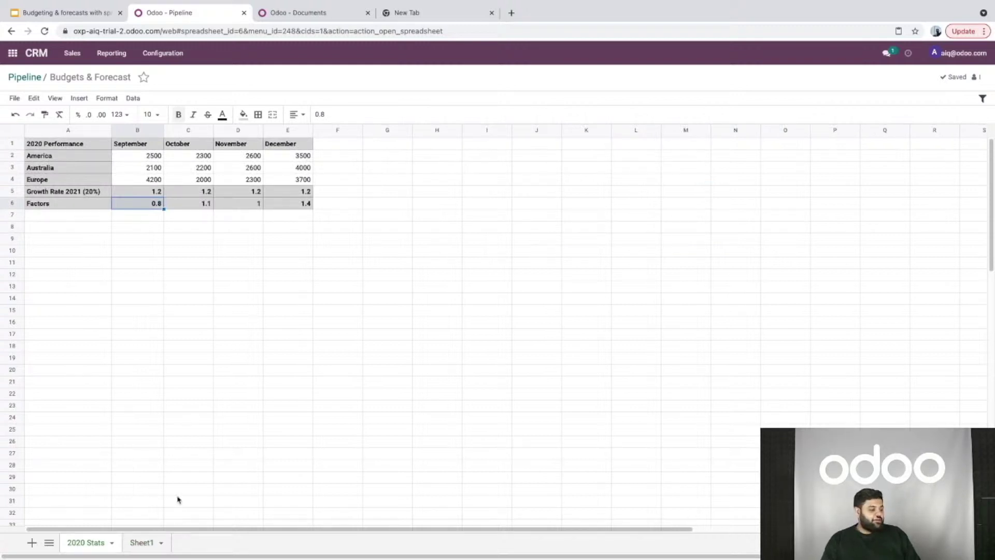
pyautogui.click(148, 543)
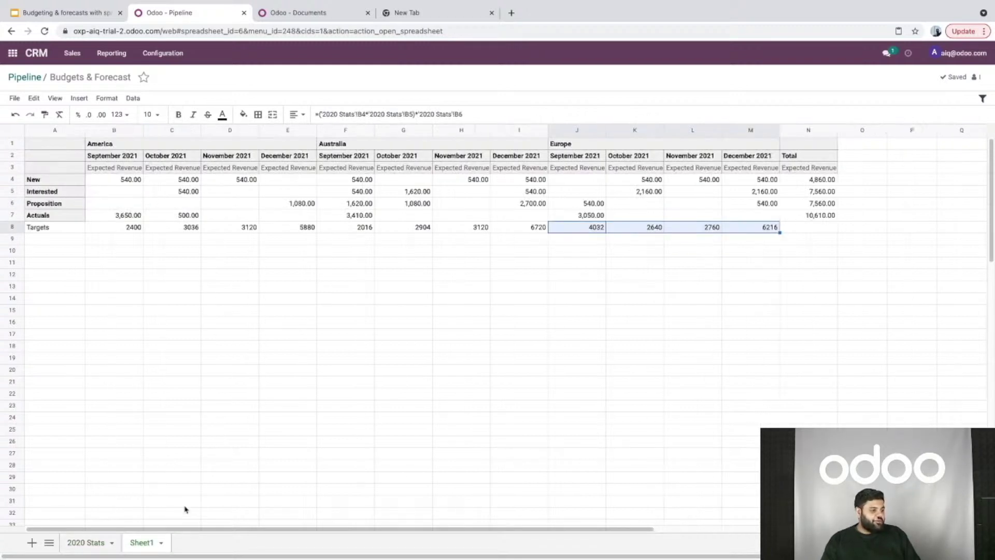
# - Label cell A9 below the Targets row as "% of Targets"
pyautogui.click(76, 239)
pyautogui.doubleClick(76, 239)
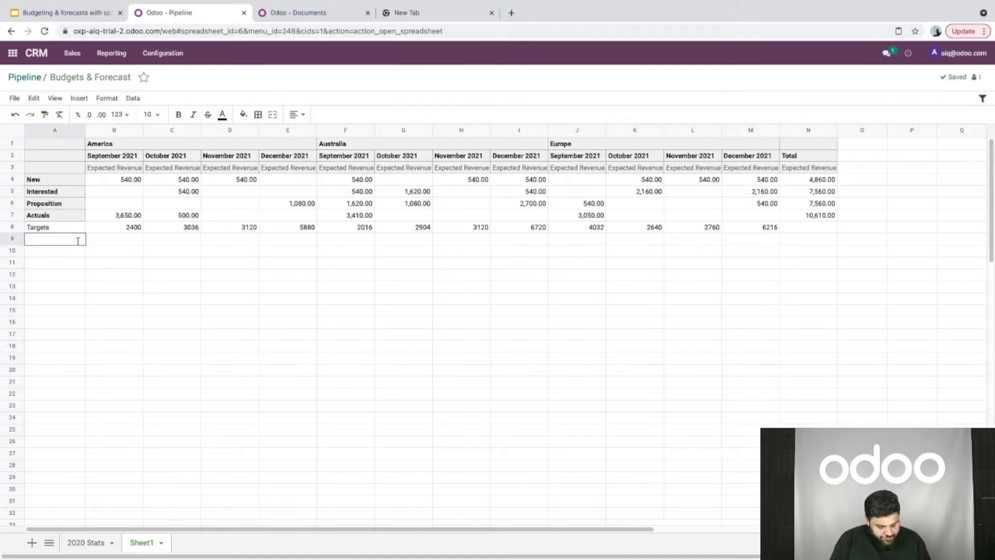
pyautogui.write('% of ')
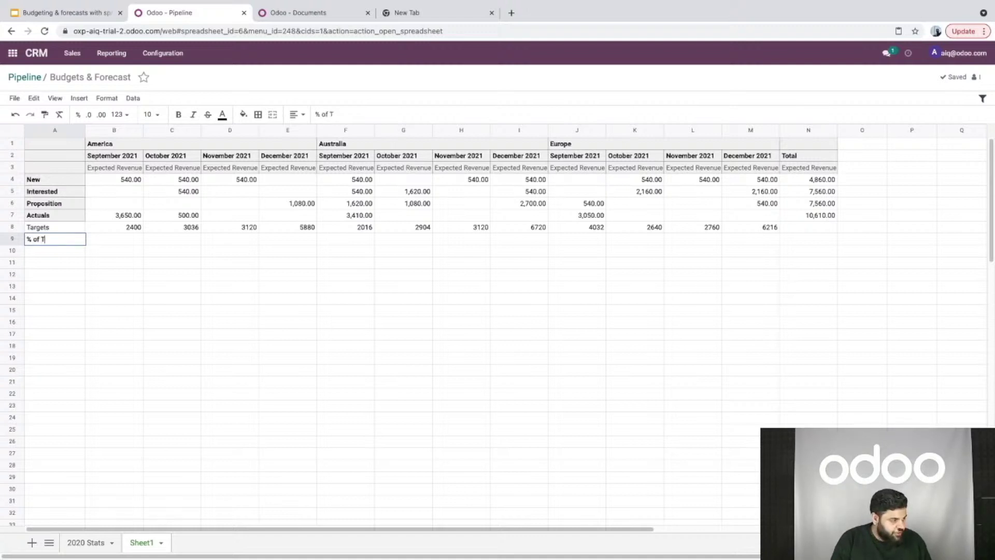
pyautogui.write('Targets')
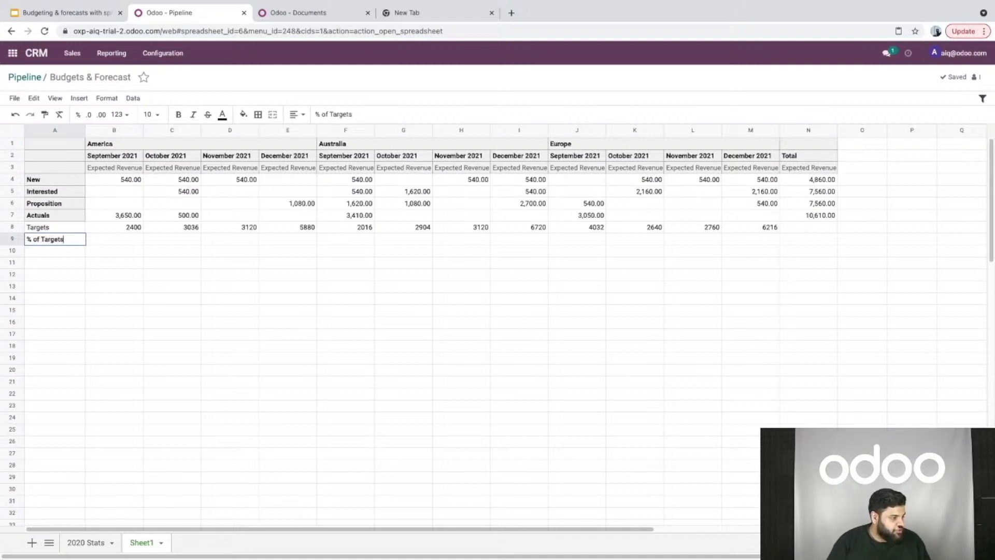
# - Format the Targets row from A8 to N8 in bold with a light grey fill, matching the header cells
pyautogui.click(69, 229)
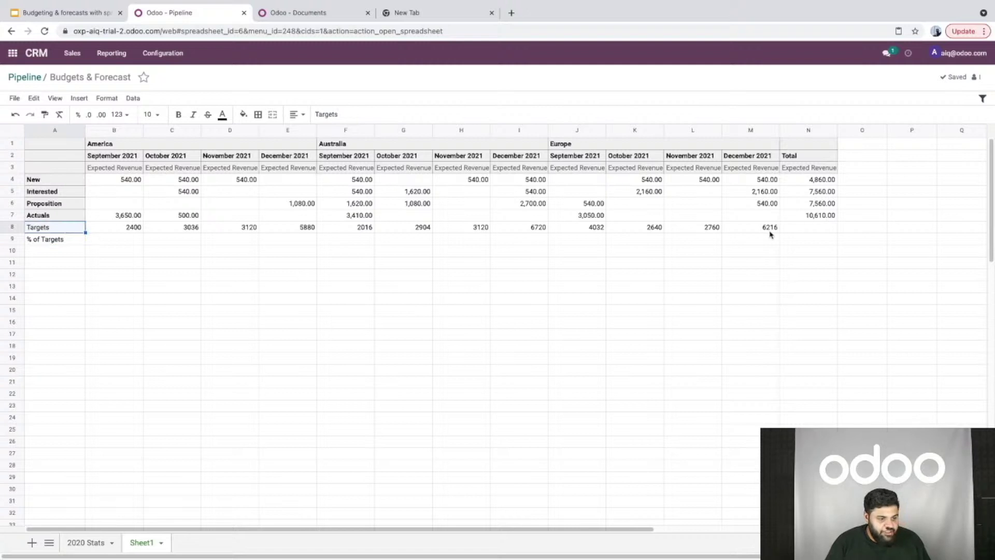
pyautogui.keyDown('shift'); pyautogui.click(827, 232); pyautogui.keyUp('shift')
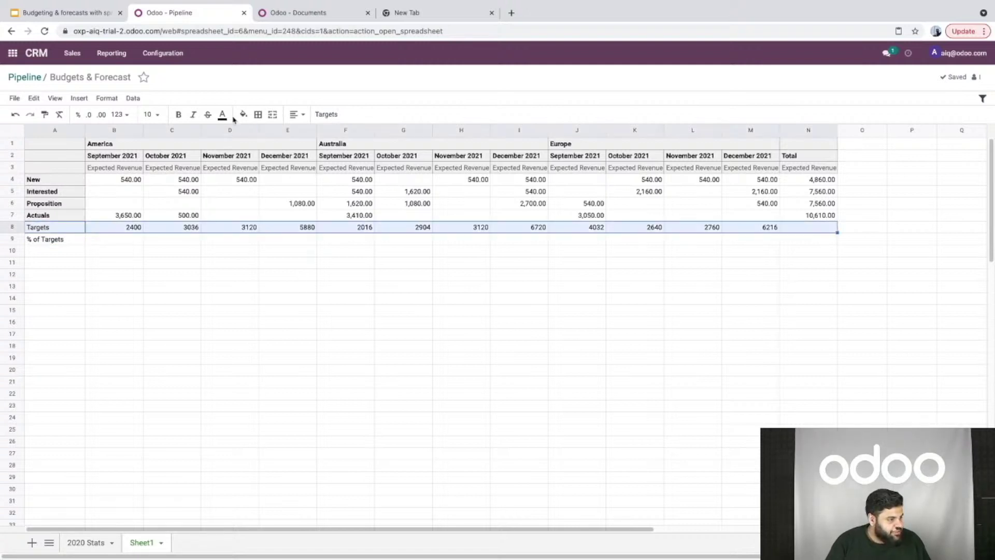
pyautogui.click(183, 114)
pyautogui.click(243, 114)
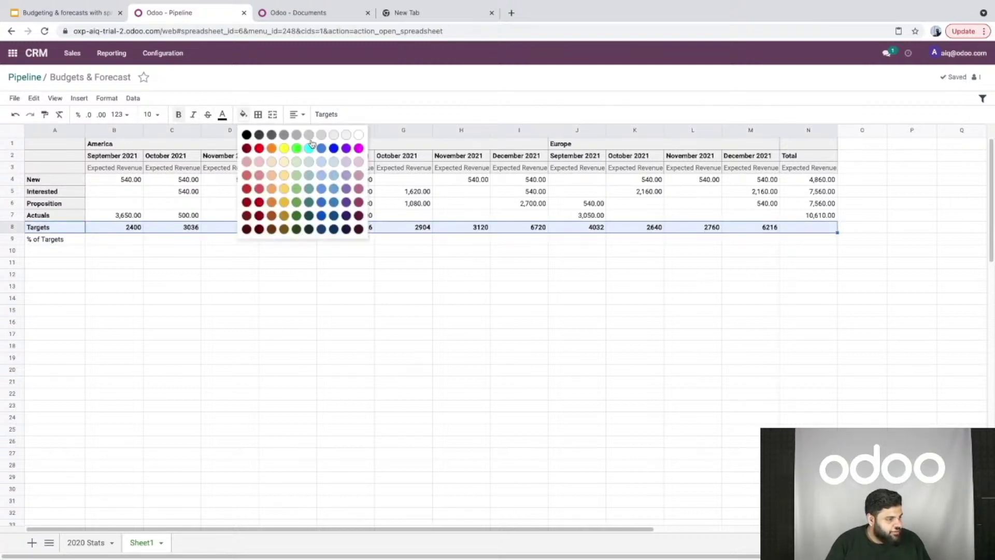
pyautogui.click(321, 136)
pyautogui.click(144, 210)
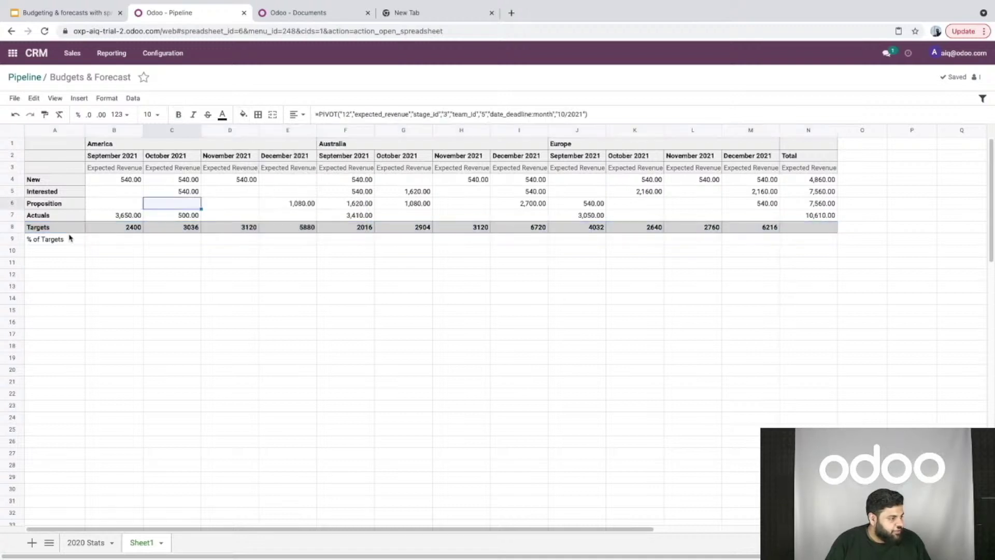
pyautogui.click(70, 232)
pyautogui.keyDown('shift'); pyautogui.click(799, 229); pyautogui.keyUp('shift')
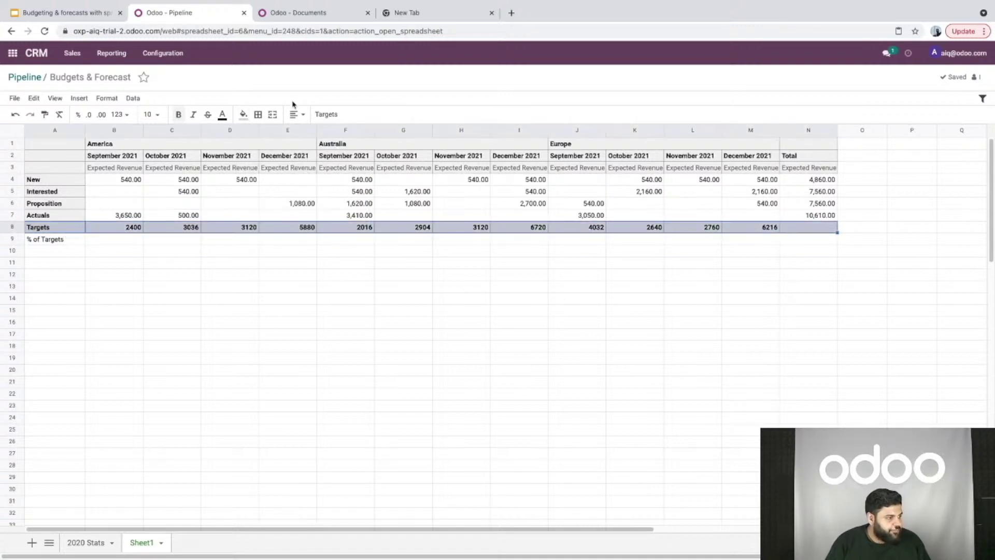
pyautogui.click(243, 114)
pyautogui.click(322, 141)
pyautogui.click(218, 241)
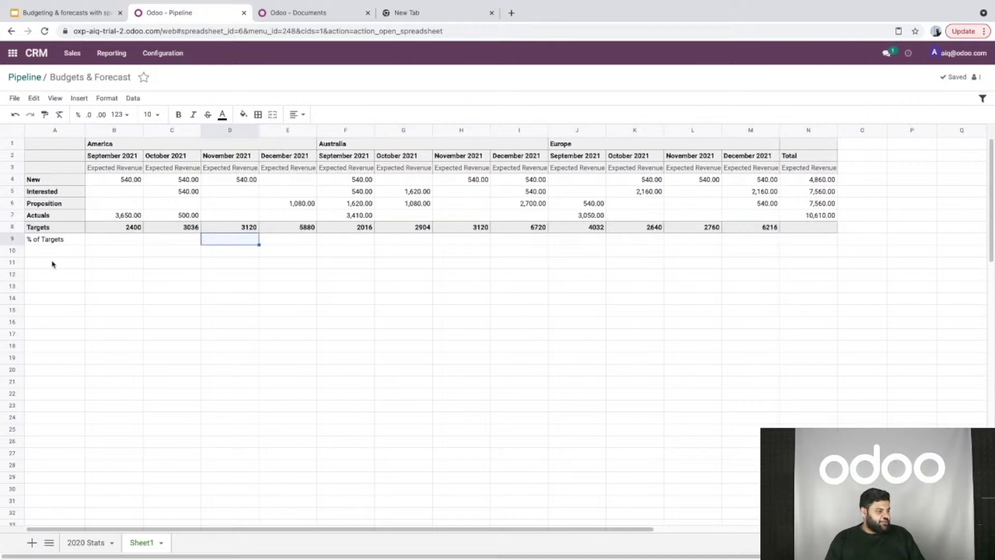
# - Build a formula in B9 that subtracts America's September target from its actuals in B7 and divides by the target
pyautogui.click(66, 241)
pyautogui.click(123, 243)
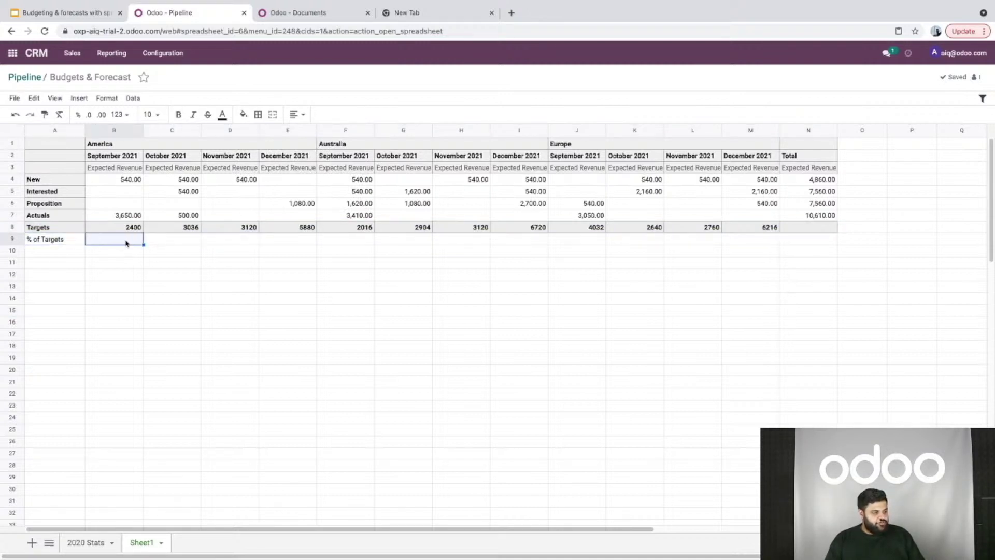
pyautogui.doubleClick(125, 242)
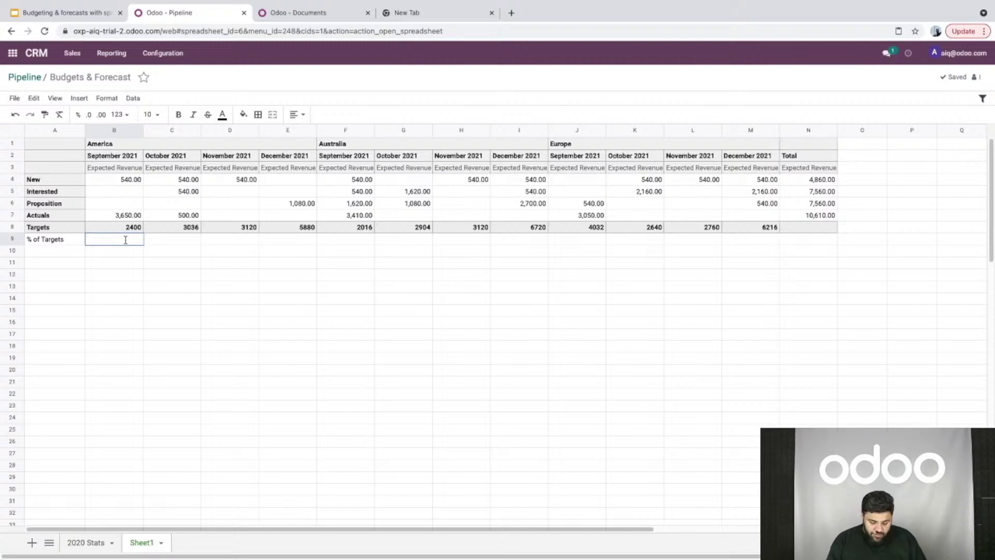
pyautogui.write('=')
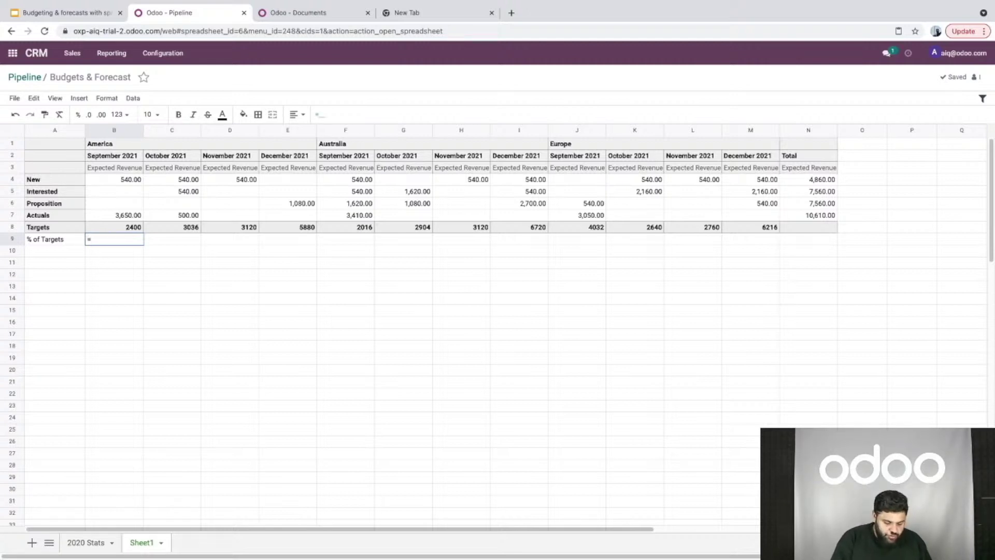
pyautogui.write('(')
pyautogui.click(125, 218)
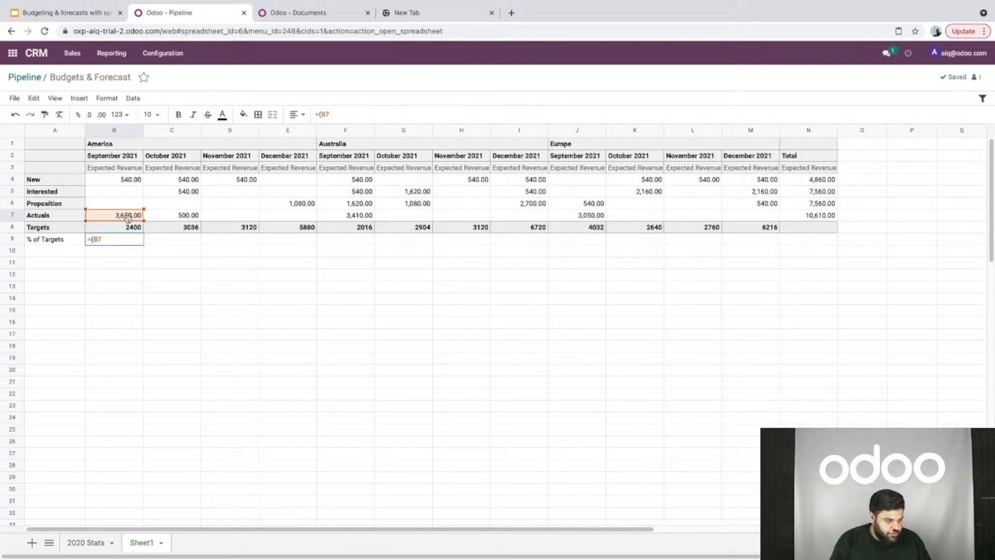
pyautogui.write('-')
pyautogui.moveTo(139, 227); pyautogui.dragTo(135, 232)
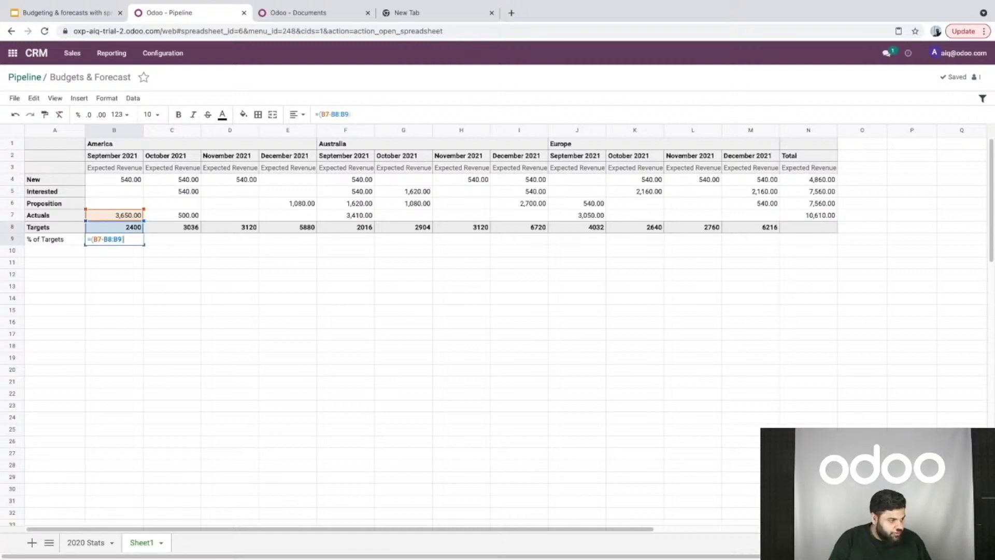
pyautogui.write(')/')
pyautogui.moveTo(132, 232); pyautogui.dragTo(133, 234)
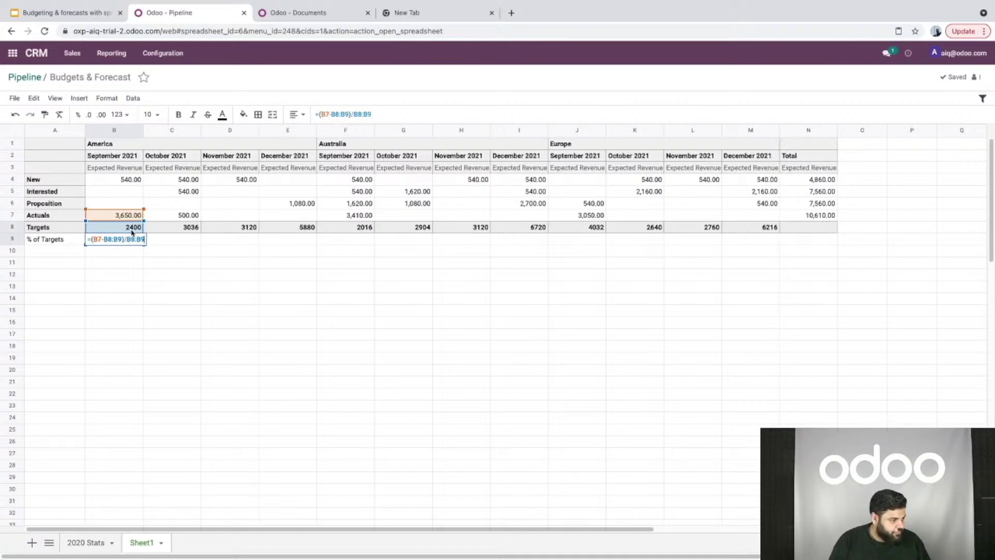
# - Shorten the divisor in the B9 formula to the single cell B8
pyautogui.press('BackSpace')
pyautogui.press('BackSpace')
pyautogui.press('BackSpace')
pyautogui.press('BackSpace')
pyautogui.press('BackSpace')
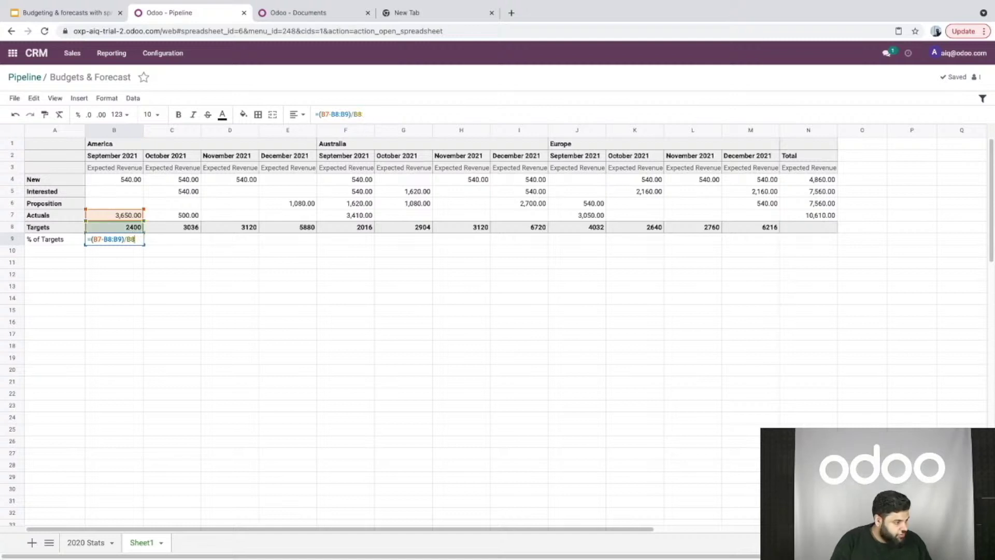
pyautogui.click(124, 233)
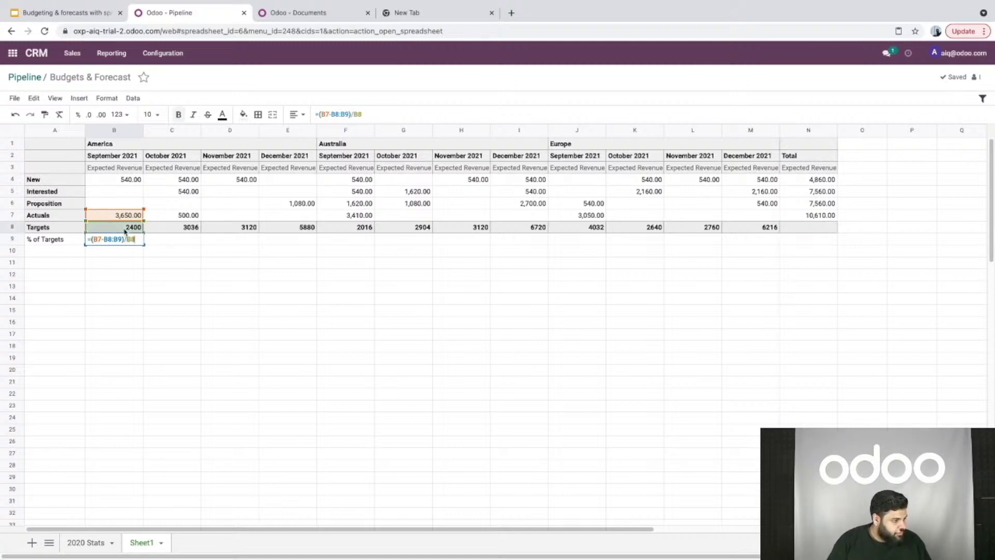
pyautogui.press('Return')
# - Reduce the subtracted range in the B9 formula to B8, so that it reads =(B7-B8)/B8
pyautogui.doubleClick(124, 237)
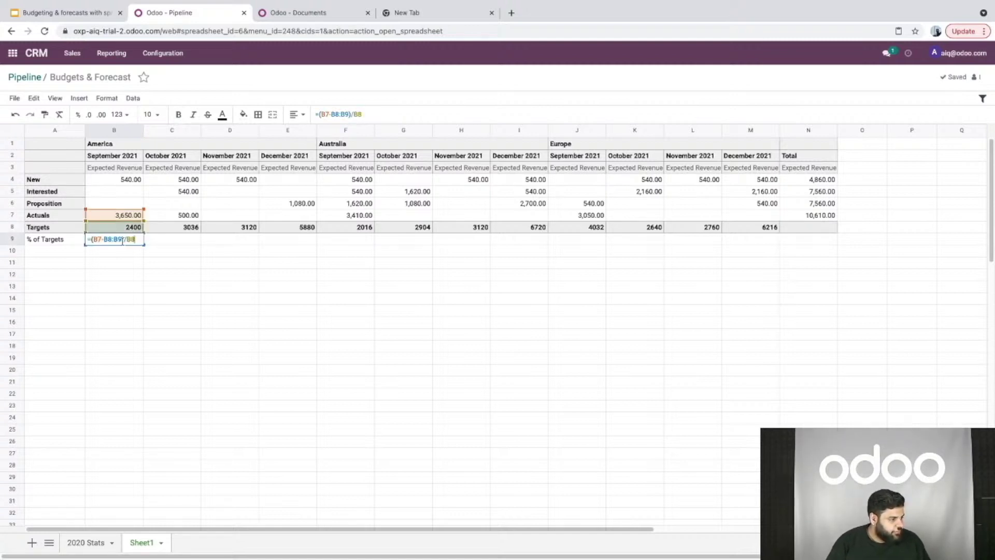
pyautogui.moveTo(121, 238); pyautogui.dragTo(115, 239)
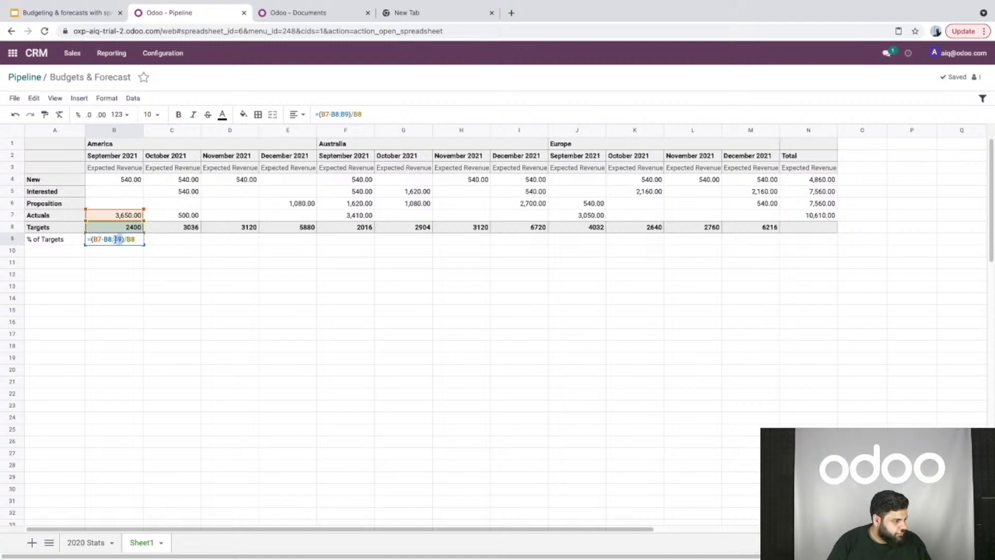
pyautogui.press('BackSpace')
pyautogui.press('BackSpace')
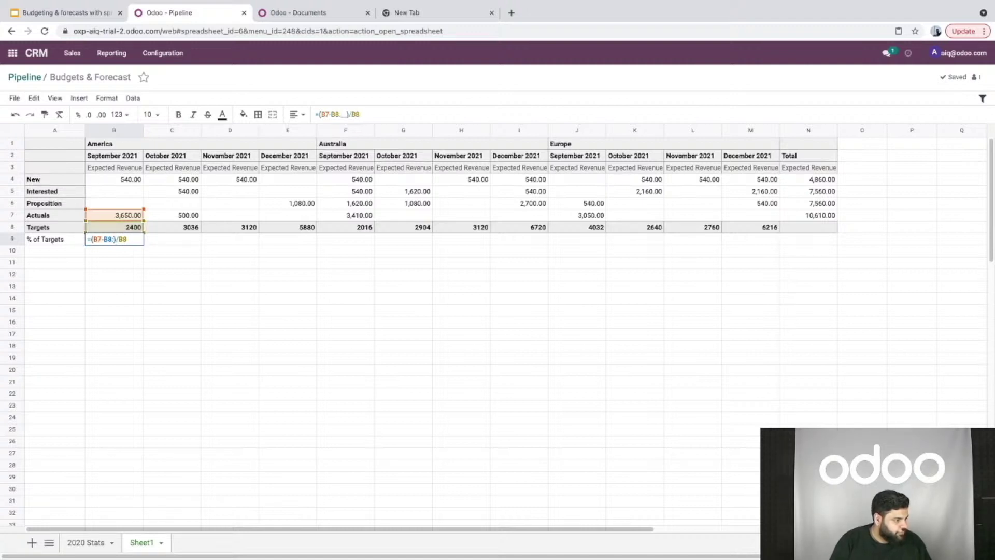
pyautogui.press('BackSpace')
pyautogui.press('Return')
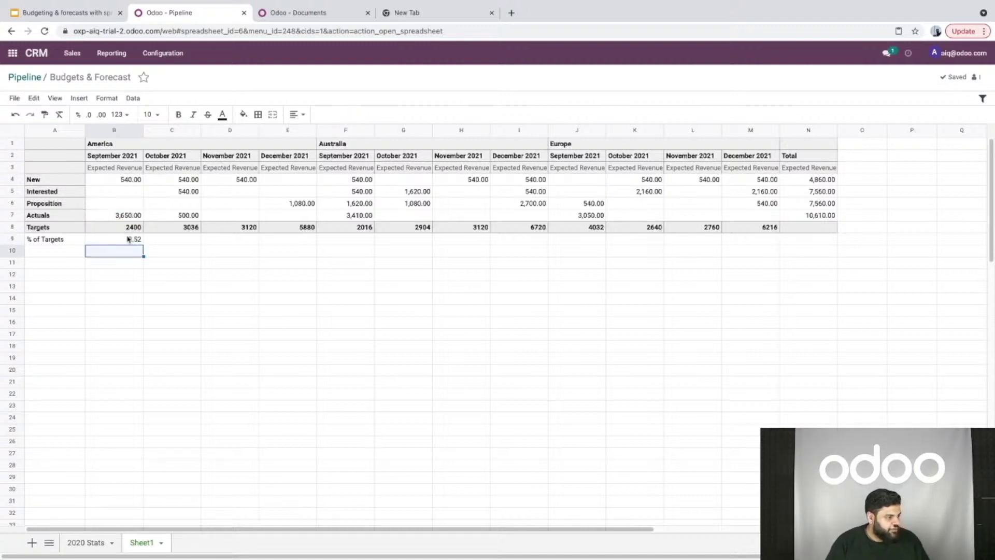
# - Apply the Percent number format to B9 through M9
pyautogui.click(129, 239)
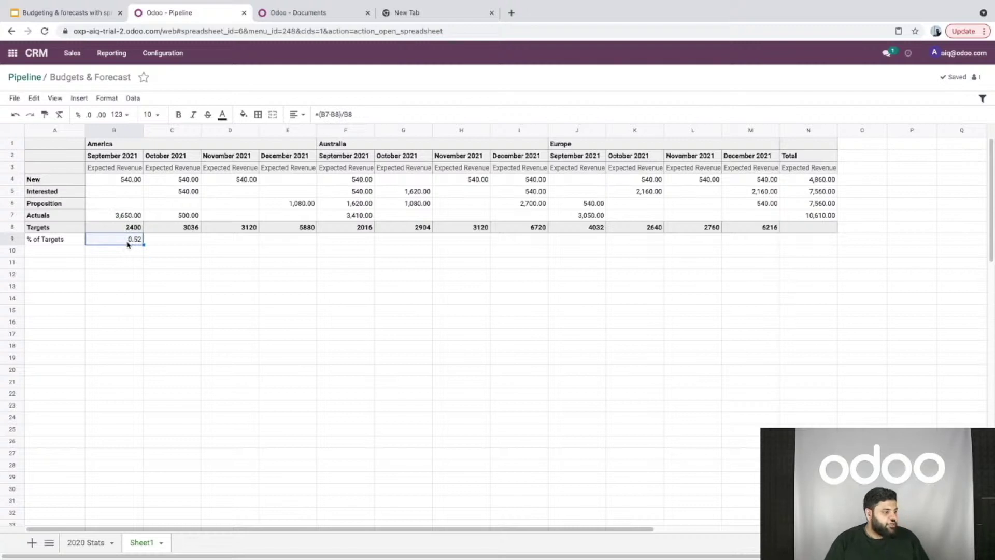
pyautogui.keyDown('shift'); pyautogui.click(776, 241); pyautogui.keyUp('shift')
pyautogui.click(107, 98)
pyautogui.moveTo(157, 120)
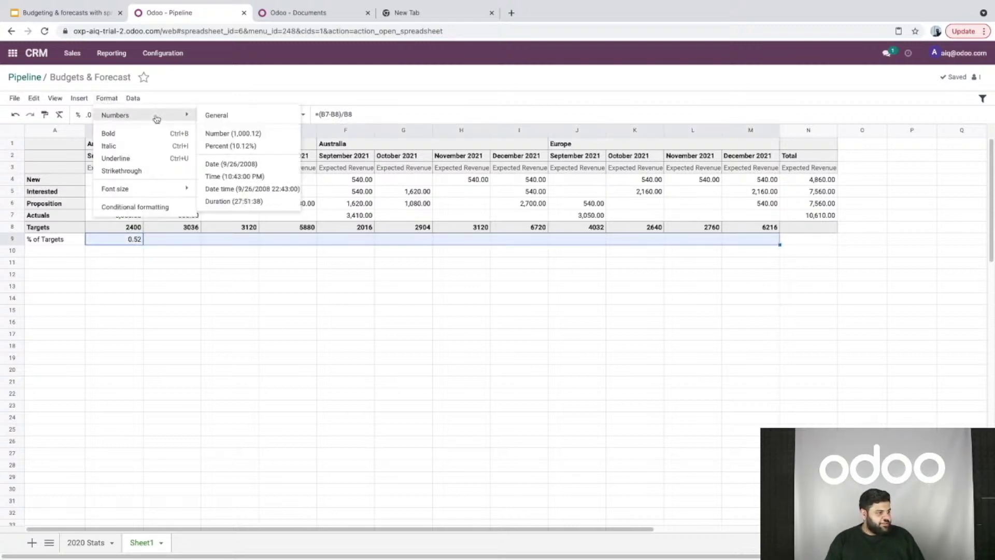
pyautogui.click(253, 147)
# - Fill the percentage formula from B9 across all regions and months to M9
pyautogui.click(137, 242)
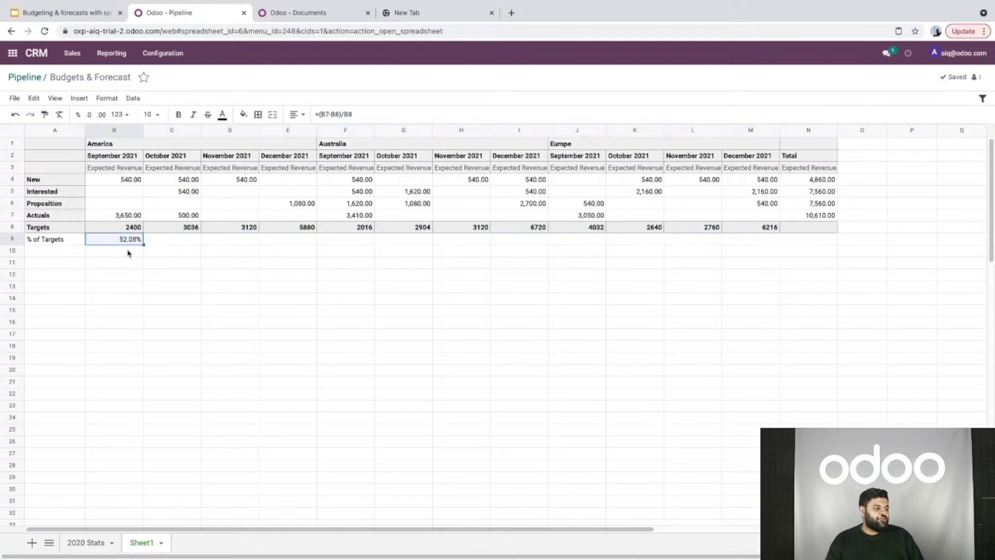
pyautogui.click(128, 253)
pyautogui.click(133, 240)
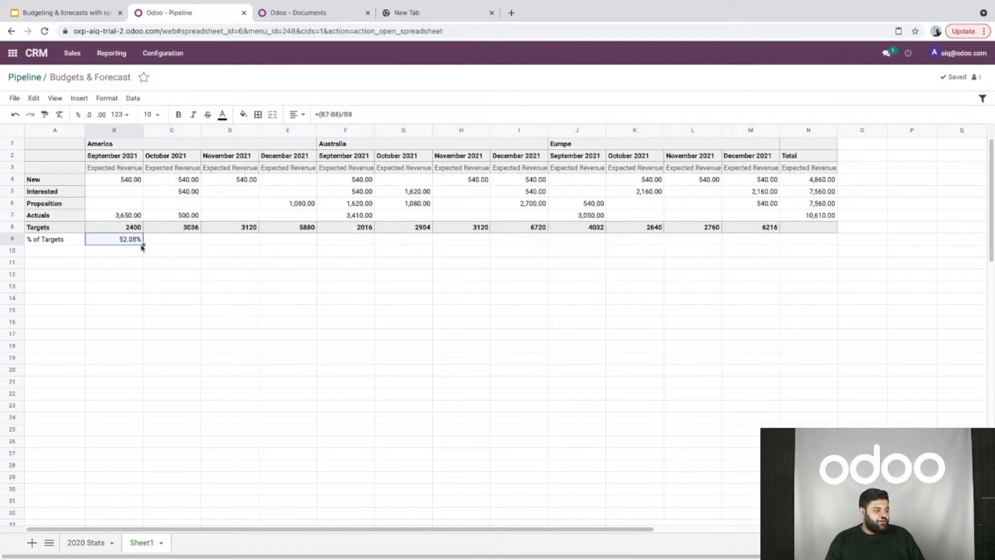
pyautogui.moveTo(143, 244); pyautogui.dragTo(776, 245)
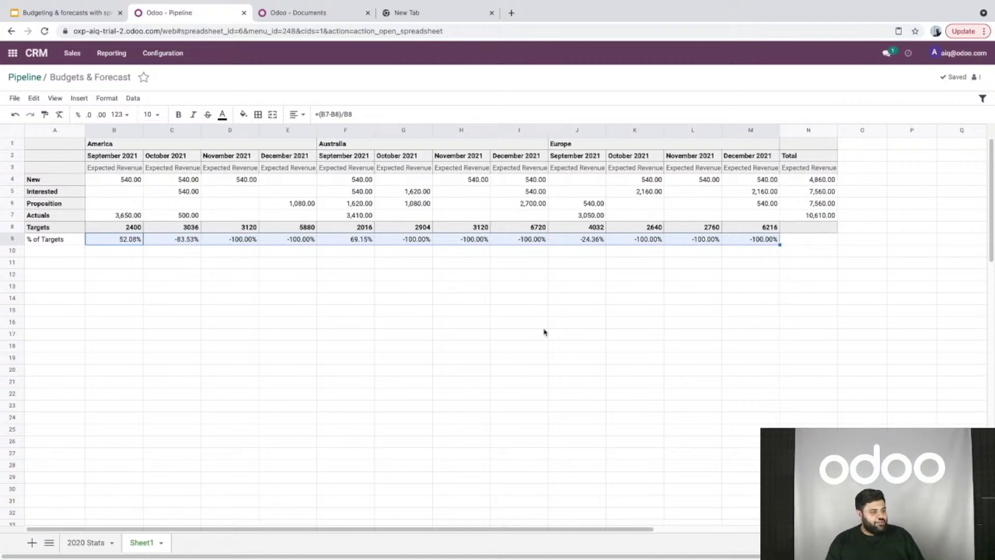
# - Label cell A10 below the percentage row as "$ off target"
pyautogui.click(71, 261)
pyautogui.doubleClick(64, 251)
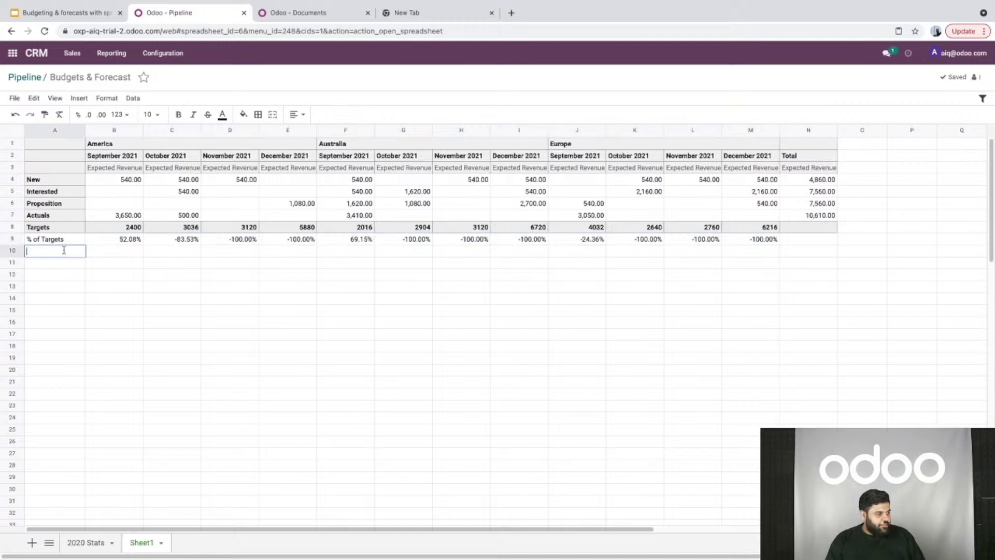
pyautogui.write('$')
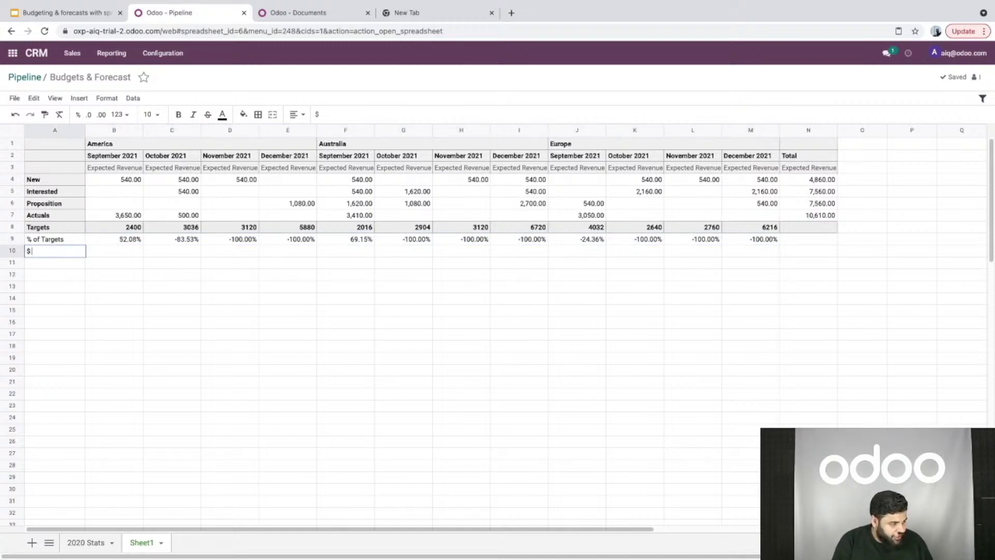
pyautogui.write(' oo')
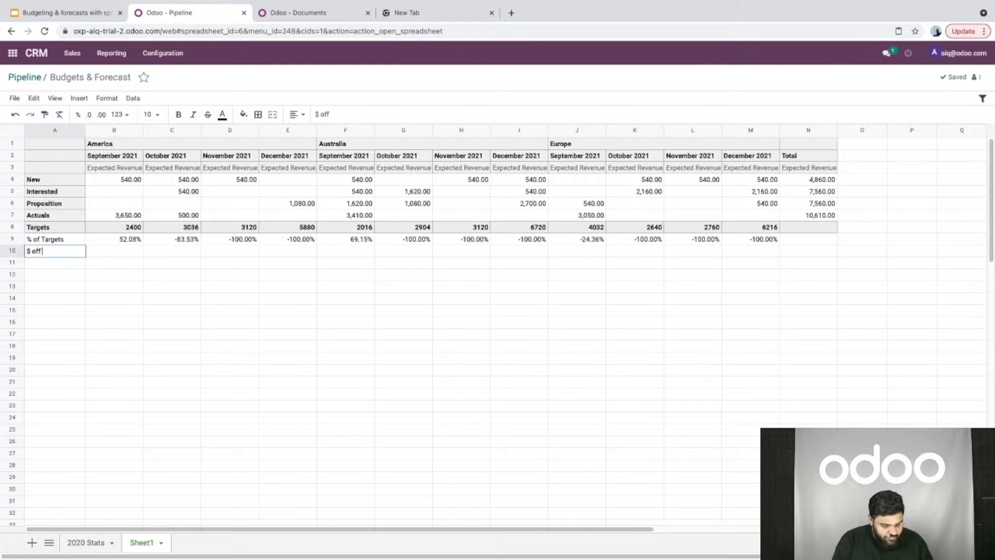
pyautogui.write('f targe')
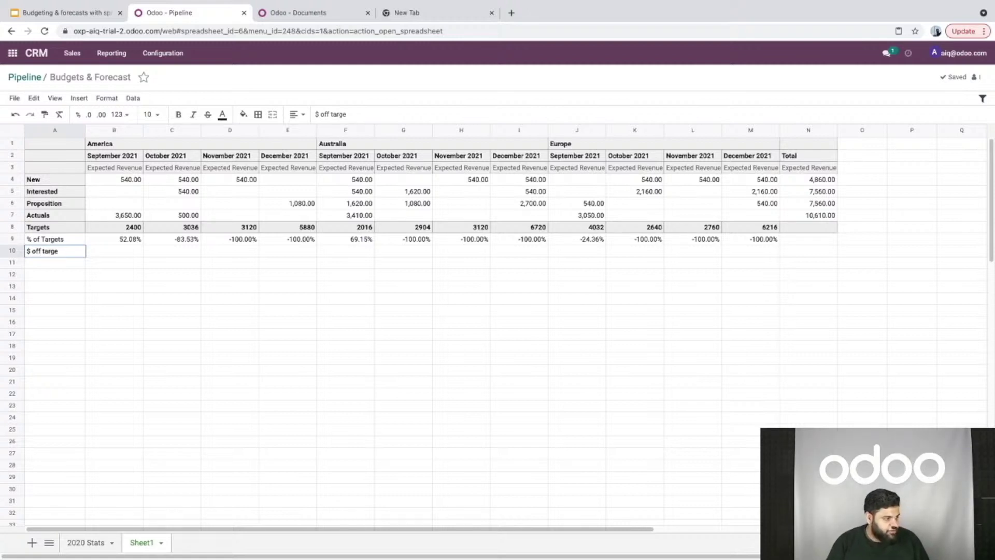
pyautogui.write('t')
pyautogui.doubleClick(130, 249)
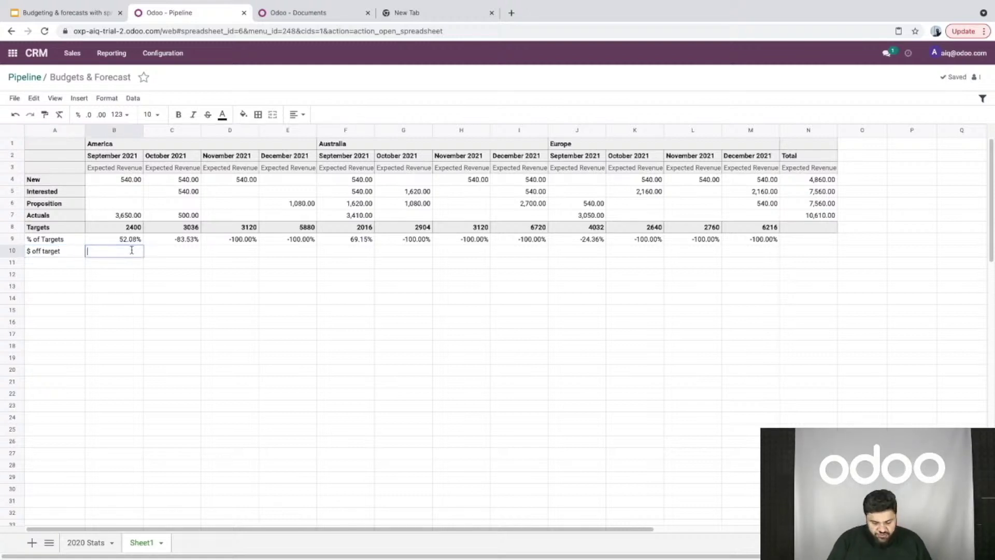
pyautogui.write('=')
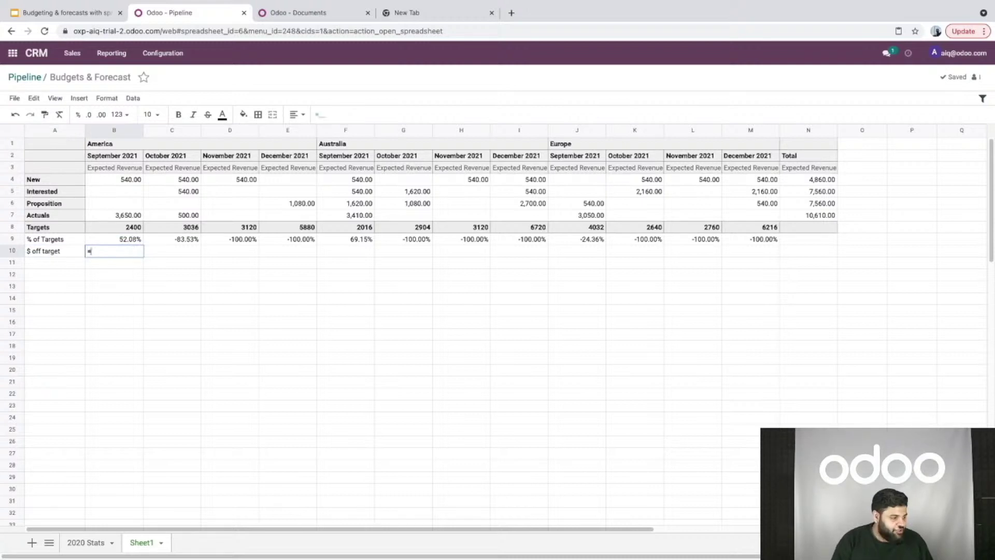
pyautogui.click(126, 217)
pyautogui.write('-')
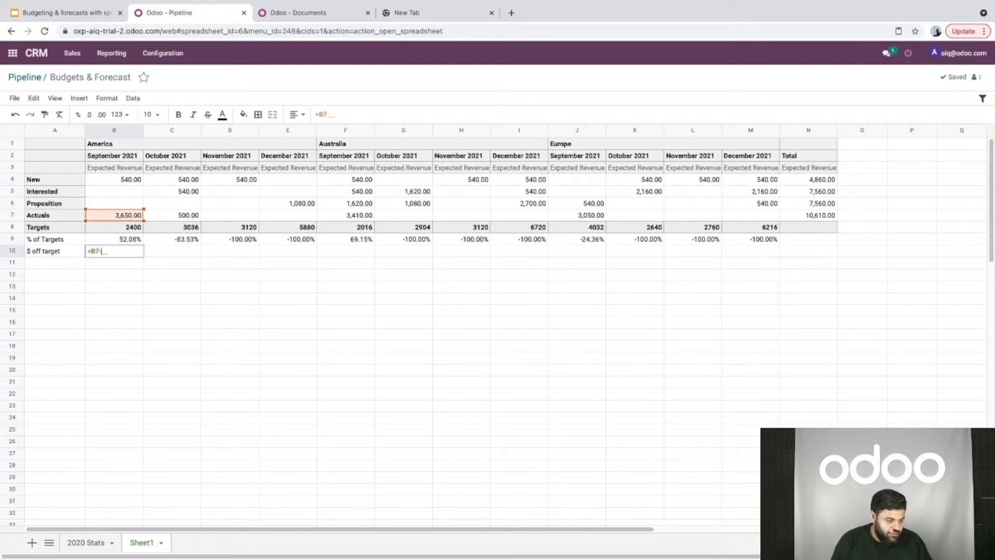
pyautogui.click(98, 231)
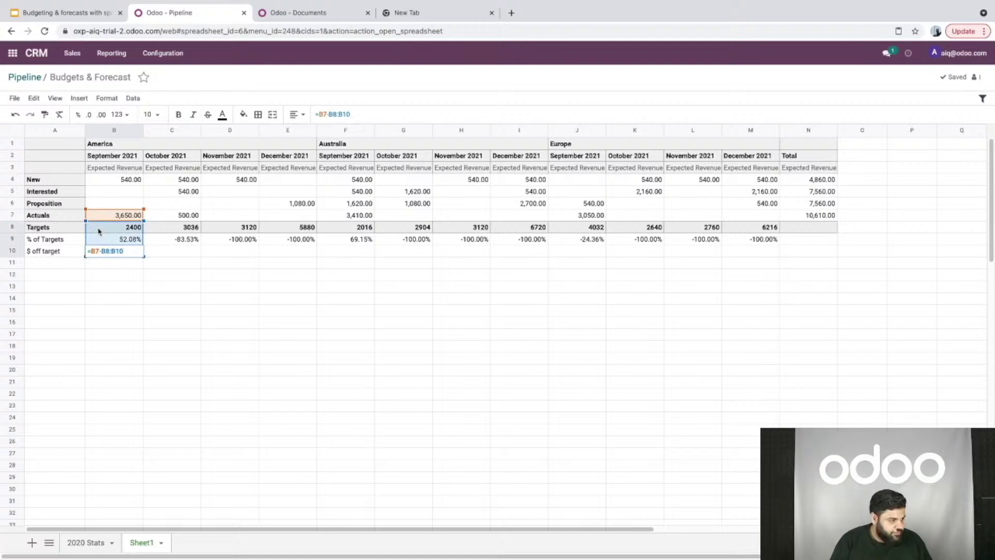
pyautogui.write('0')
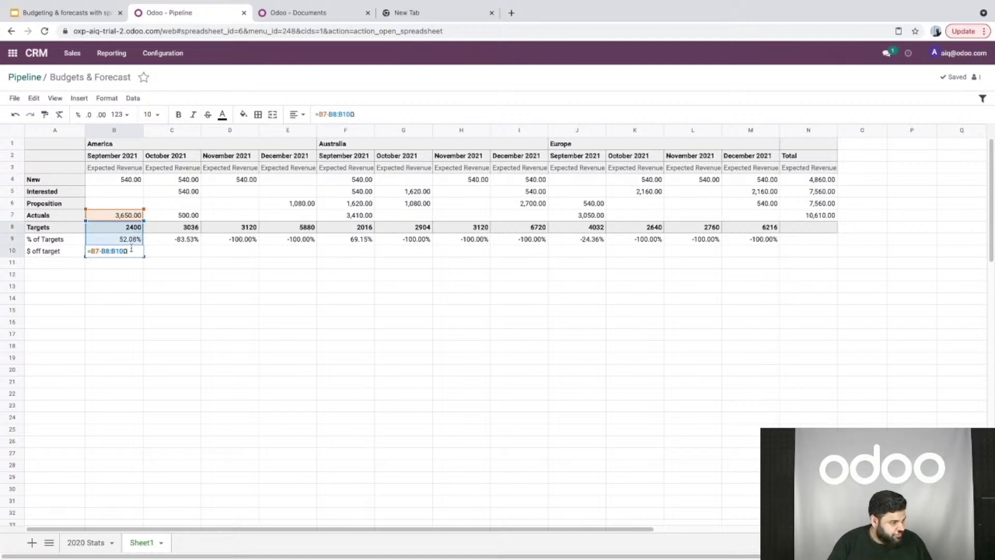
pyautogui.press('BackSpace')
pyautogui.moveTo(102, 251); pyautogui.dragTo(80, 256)
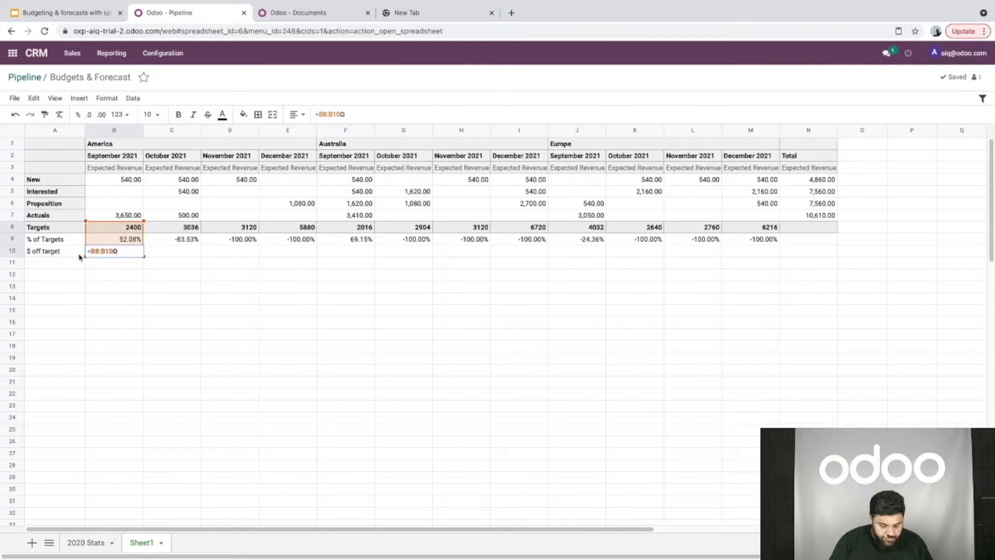
pyautogui.hotkey('ctrl', 'a')
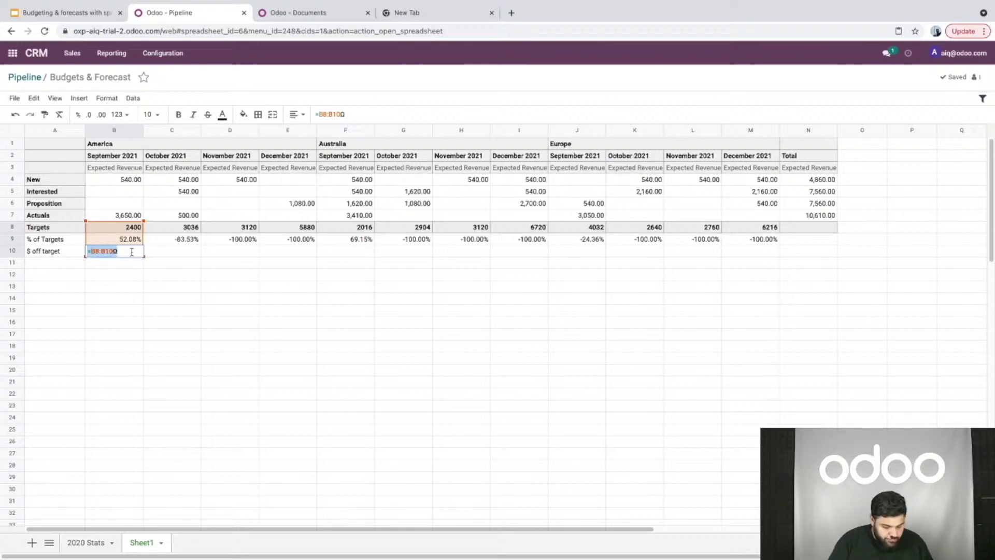
# - Enter the formula =B7-B8 in cell B10 to calculate the dollar difference between the actual and the target
pyautogui.write('=')
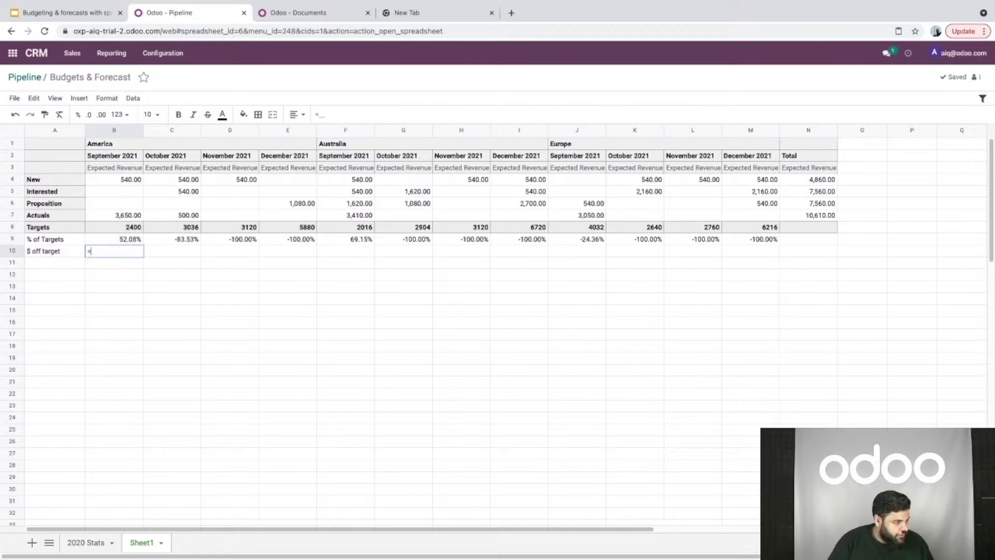
pyautogui.click(134, 216)
pyautogui.write('-')
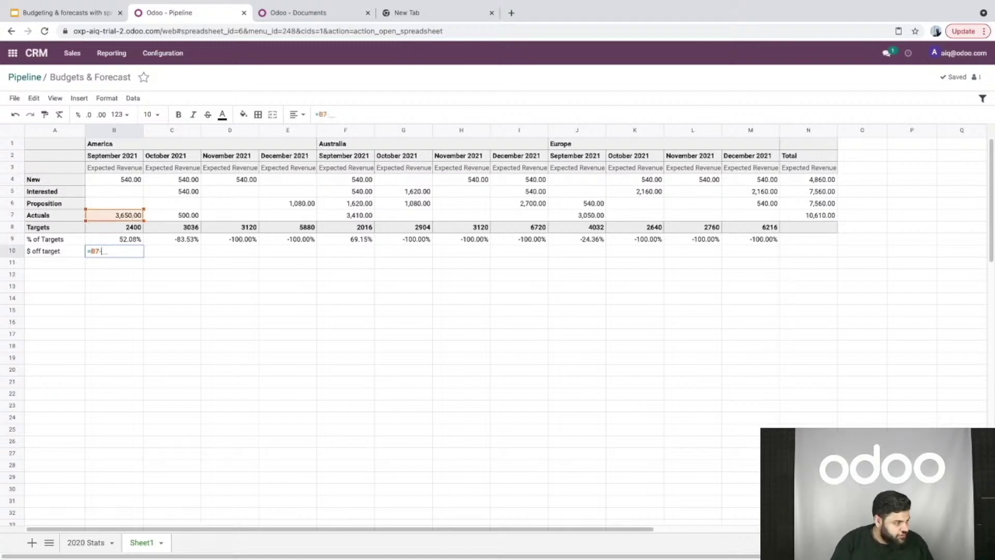
pyautogui.click(139, 227)
pyautogui.click(136, 236)
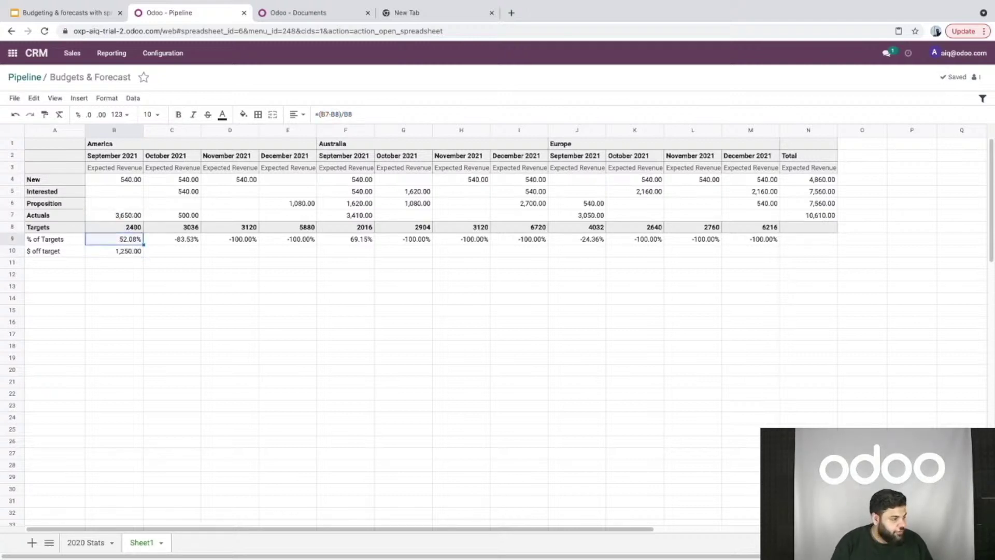
# - Fill the dollar difference formula from B10 across all regions and months to M10
pyautogui.click(131, 255)
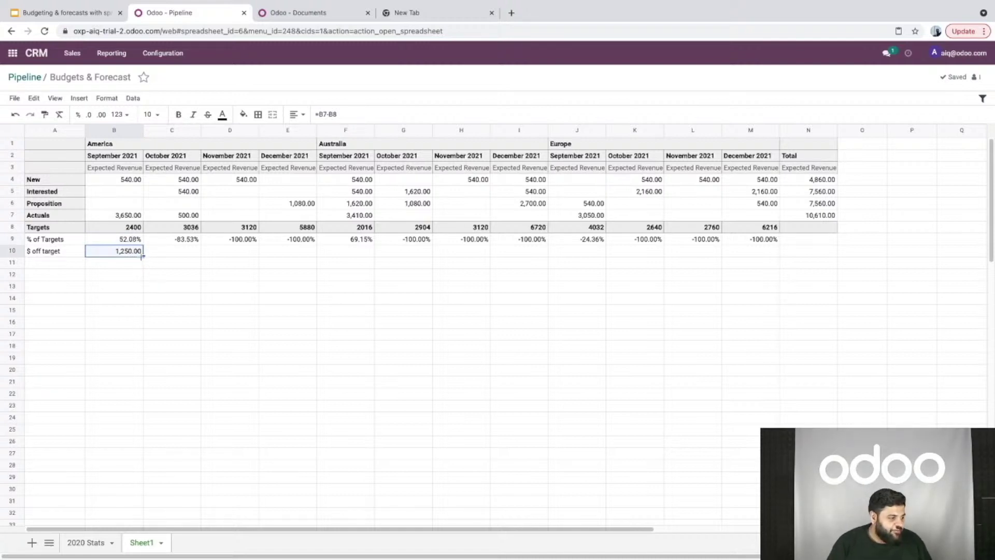
pyautogui.moveTo(143, 256); pyautogui.dragTo(770, 262)
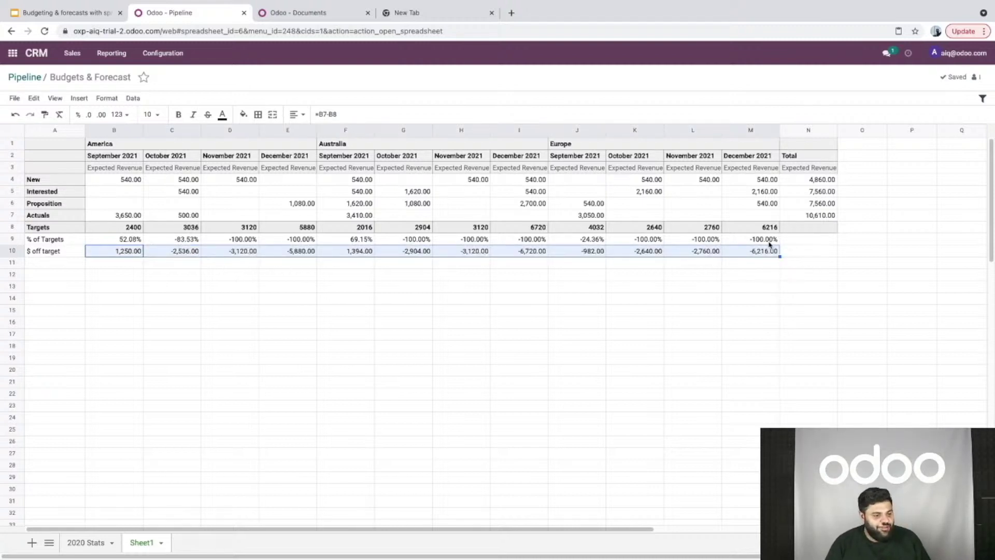
pyautogui.click(768, 245)
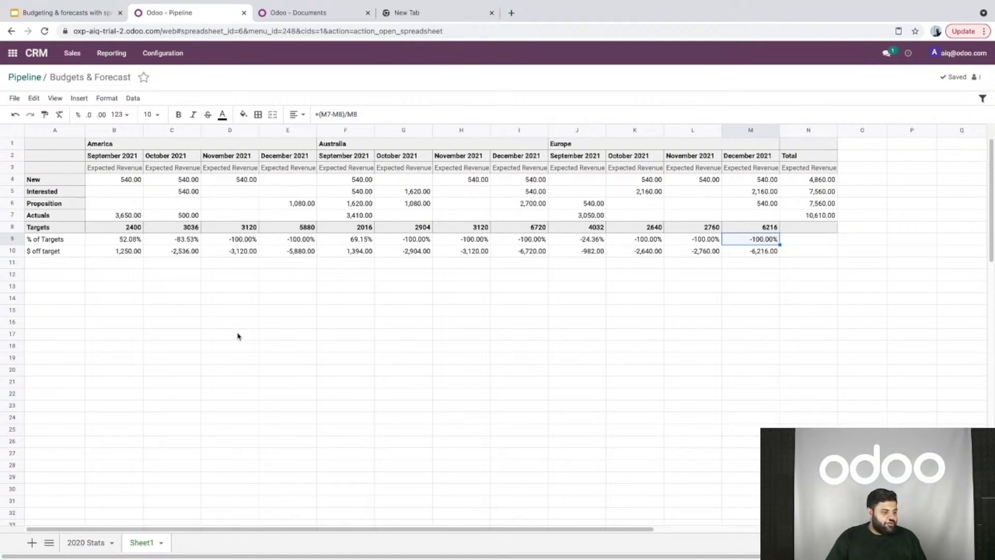
# - Add a single-color conditional formatting rule to B9:M10 that fills cells medium green when the value is greater than 0
pyautogui.click(109, 241)
pyautogui.keyDown('shift'); pyautogui.click(776, 251); pyautogui.keyUp('shift')
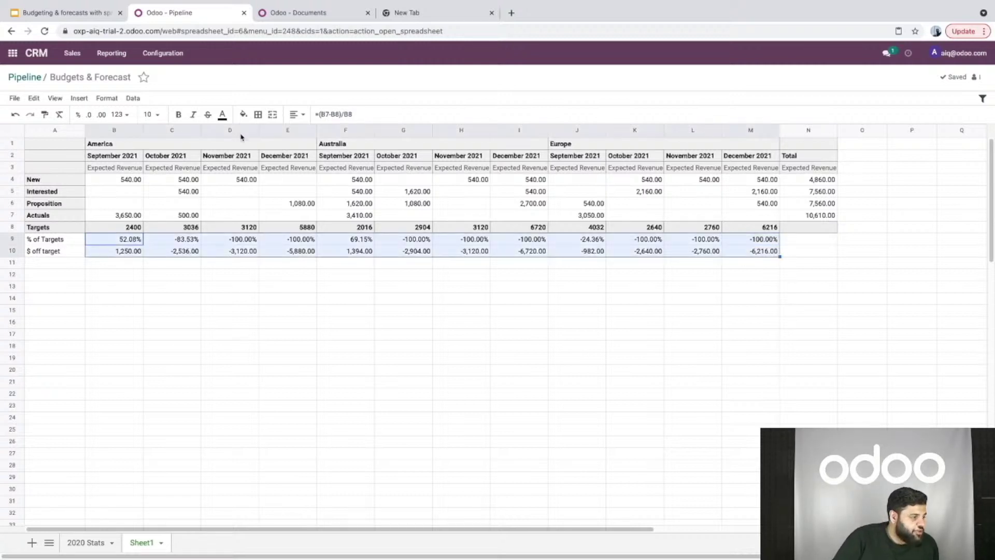
pyautogui.click(107, 98)
pyautogui.click(135, 206)
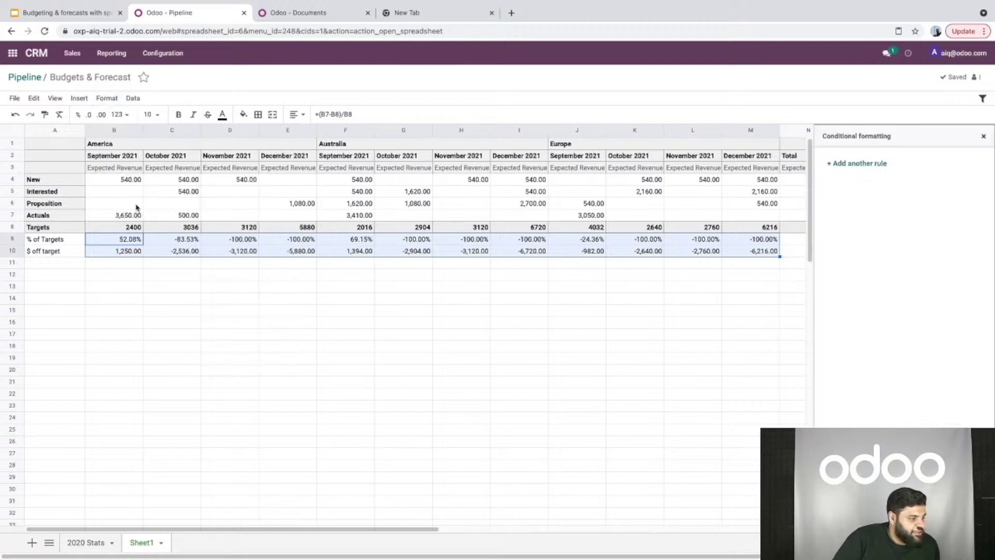
pyautogui.click(880, 165)
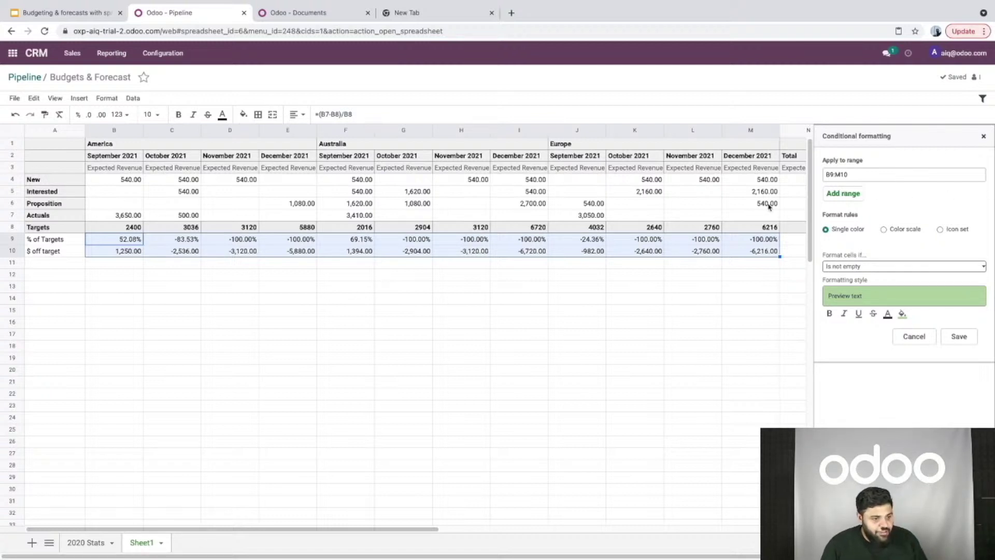
pyautogui.click(856, 267)
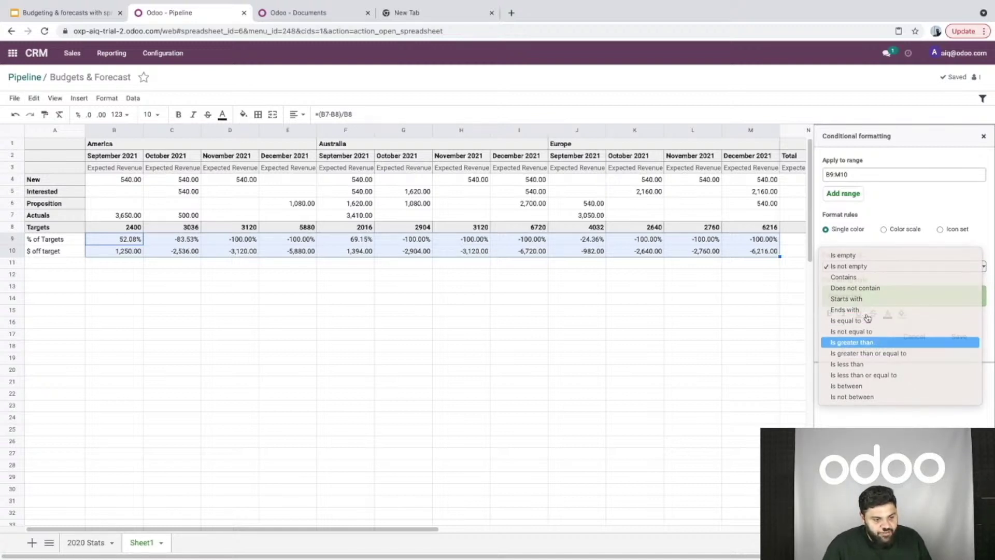
pyautogui.click(876, 345)
pyautogui.write('0')
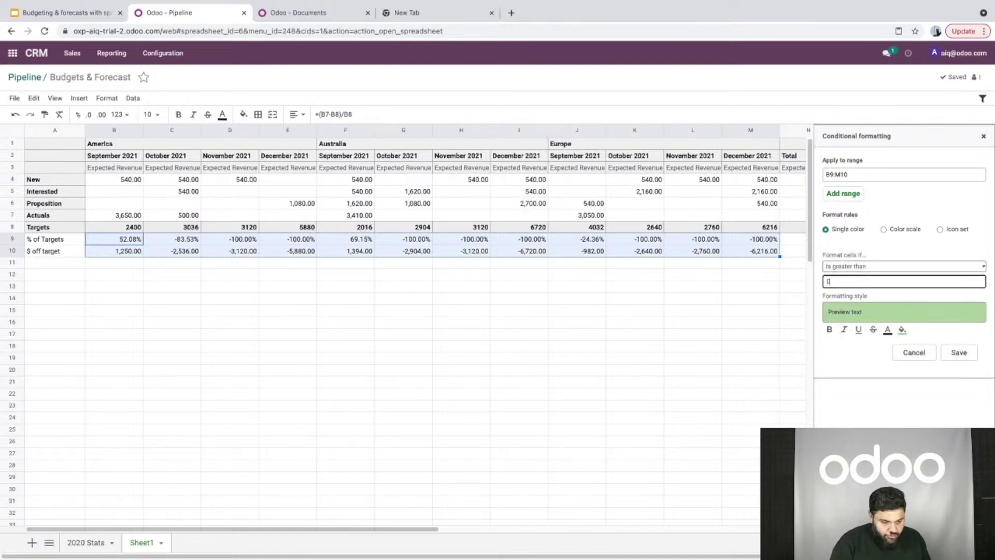
pyautogui.click(902, 330)
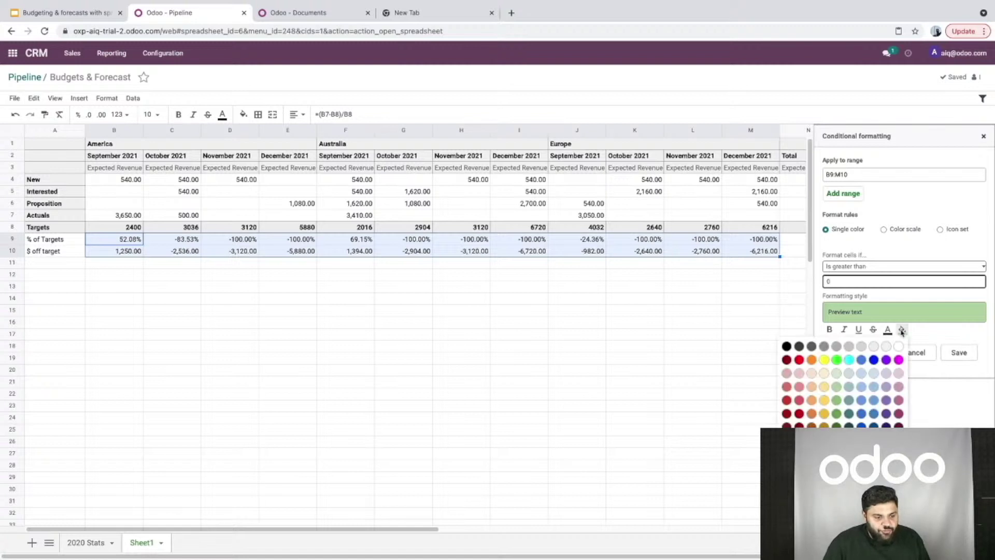
pyautogui.click(837, 401)
pyautogui.click(960, 353)
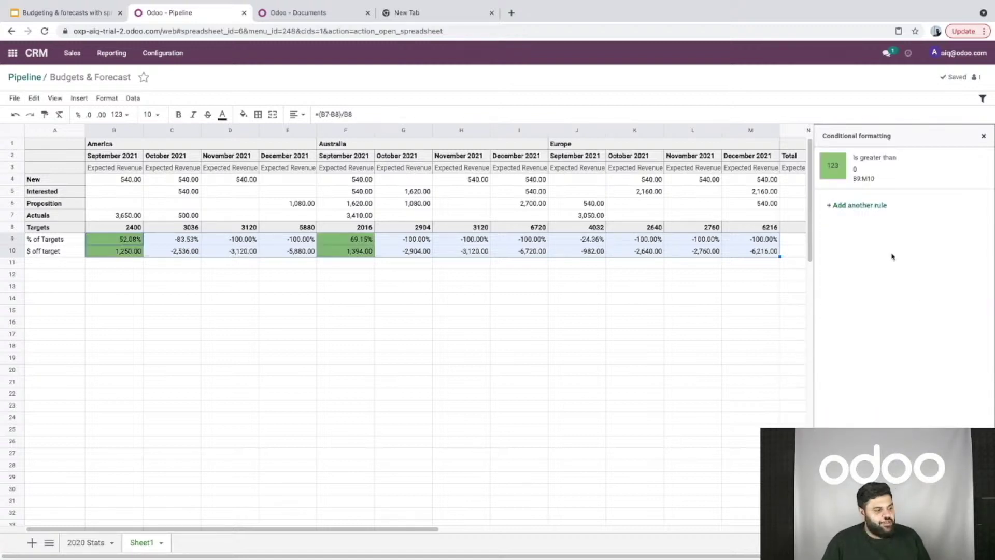
# - Add a second conditional formatting rule to B9:M10 that fills cells red when the value is less than 0
pyautogui.click(856, 206)
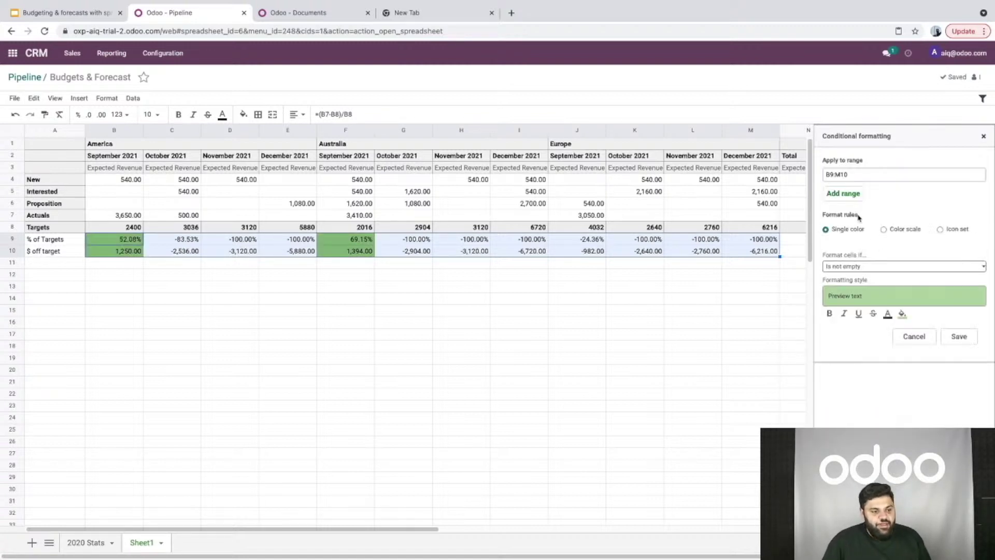
pyautogui.click(858, 267)
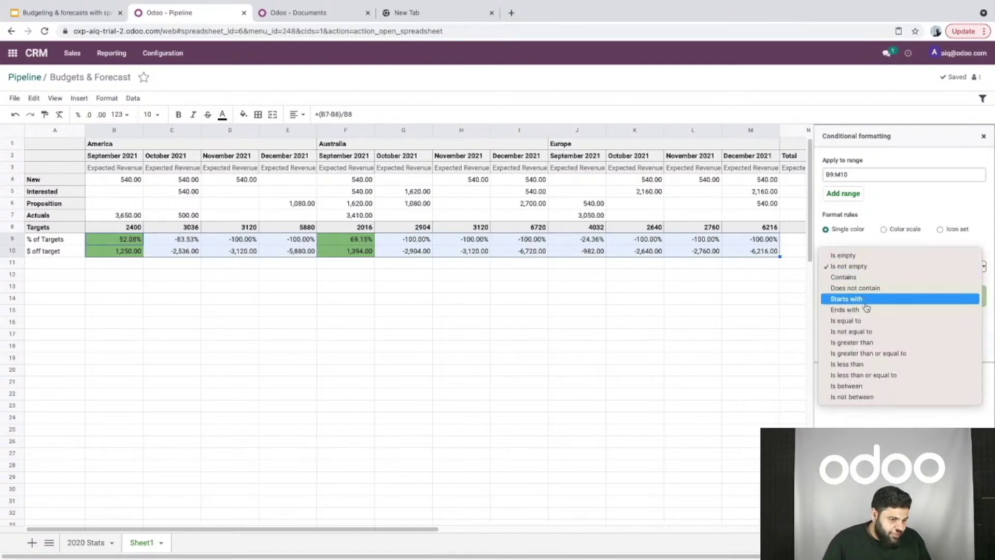
pyautogui.click(869, 365)
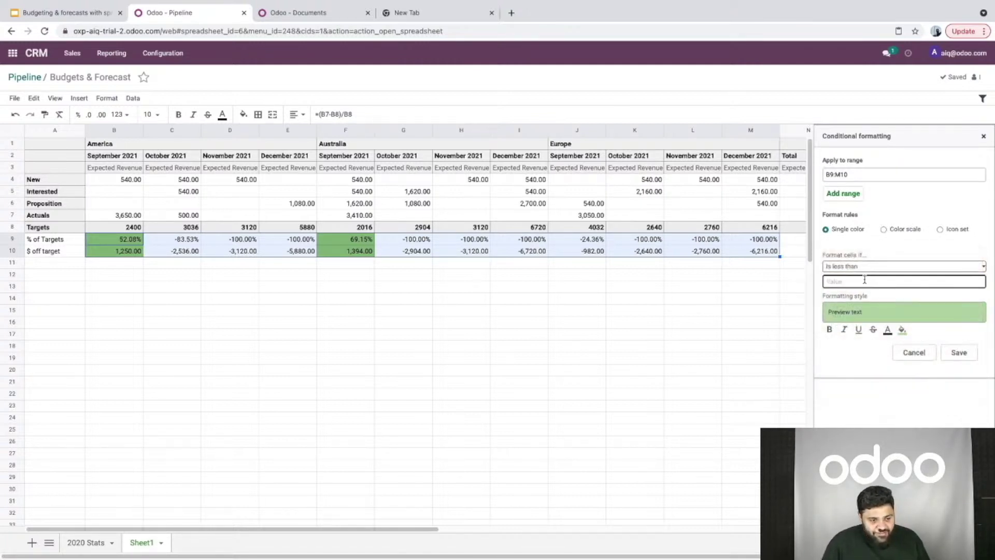
pyautogui.write('0')
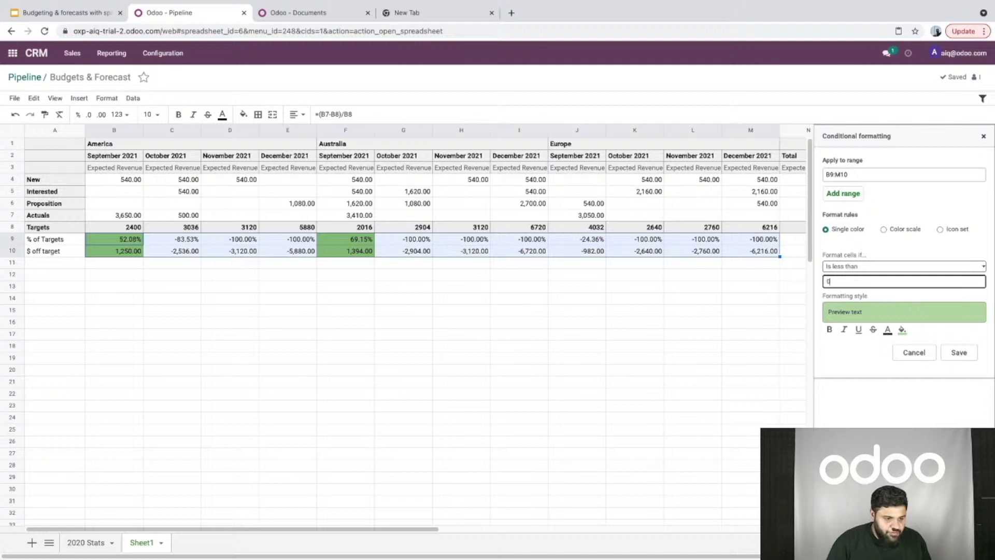
pyautogui.click(902, 328)
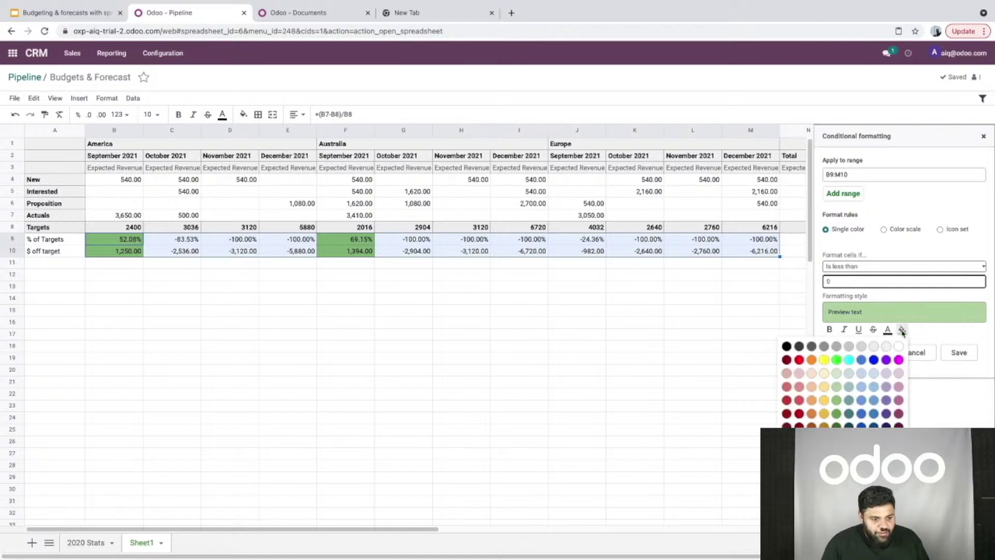
pyautogui.click(801, 363)
pyautogui.click(959, 353)
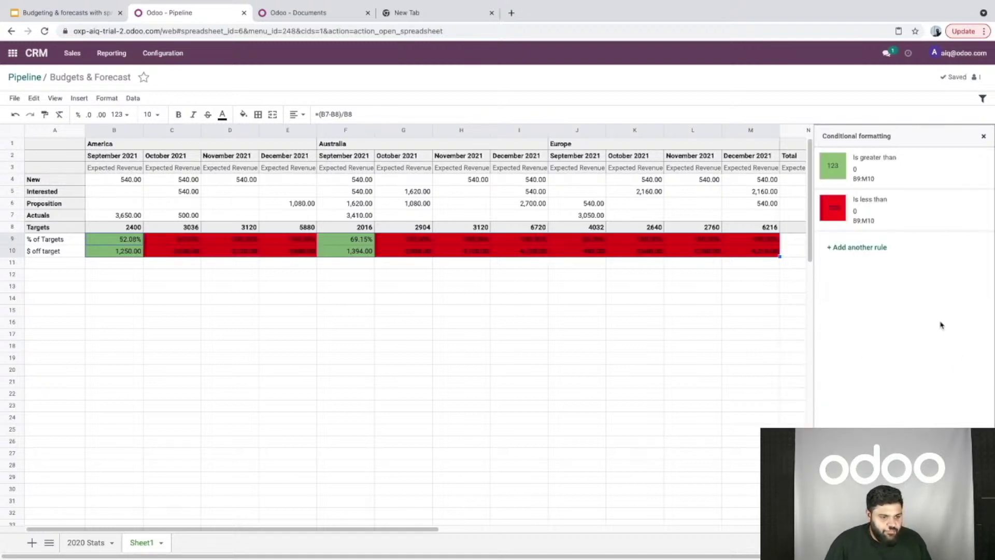
# - Change the fill color of the "Is less than 0" conditional formatting rule to orange
pyautogui.click(887, 212)
pyautogui.click(902, 330)
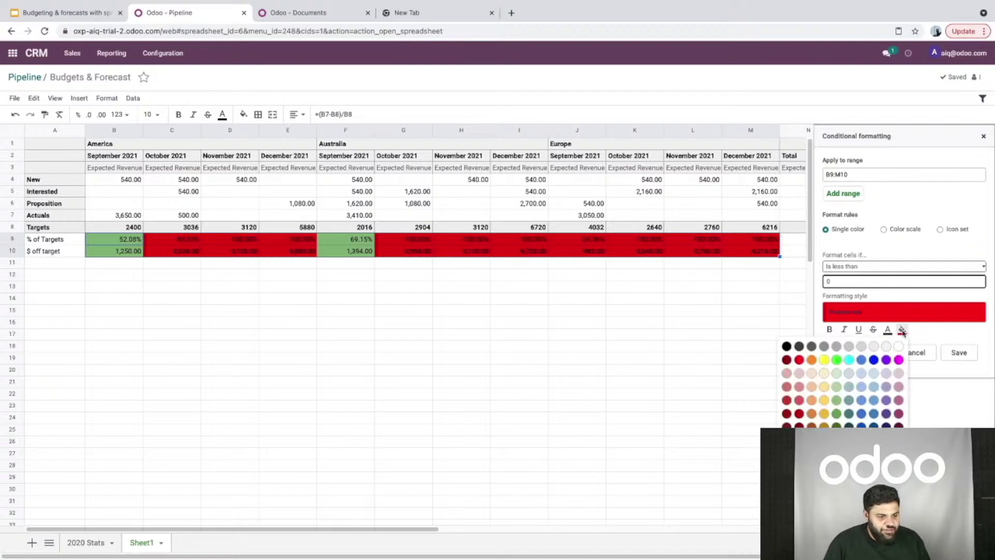
pyautogui.click(812, 360)
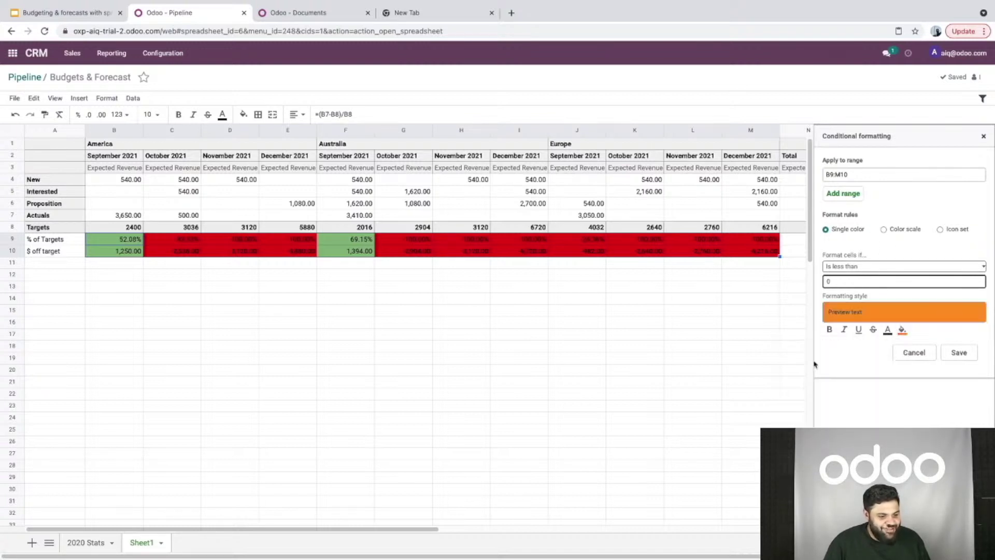
pyautogui.click(959, 353)
pyautogui.click(280, 266)
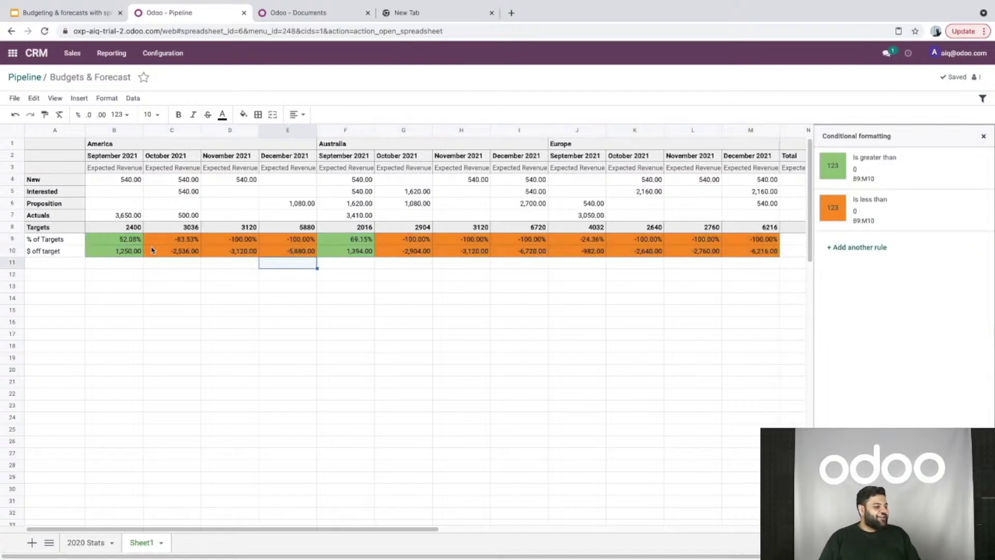
pyautogui.click(122, 242)
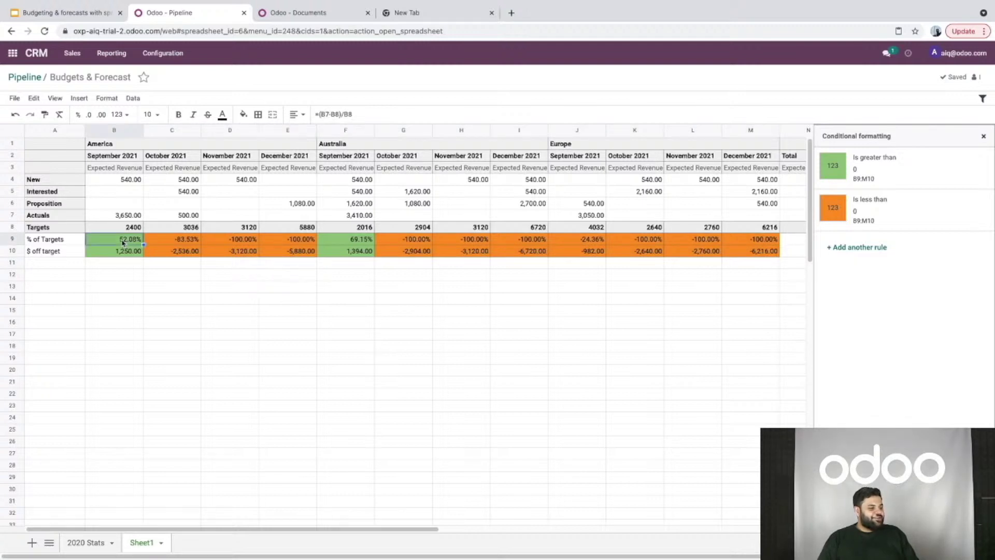
# - Close the conditional formatting settings and hide the gridlines of the sheet
pyautogui.click(983, 138)
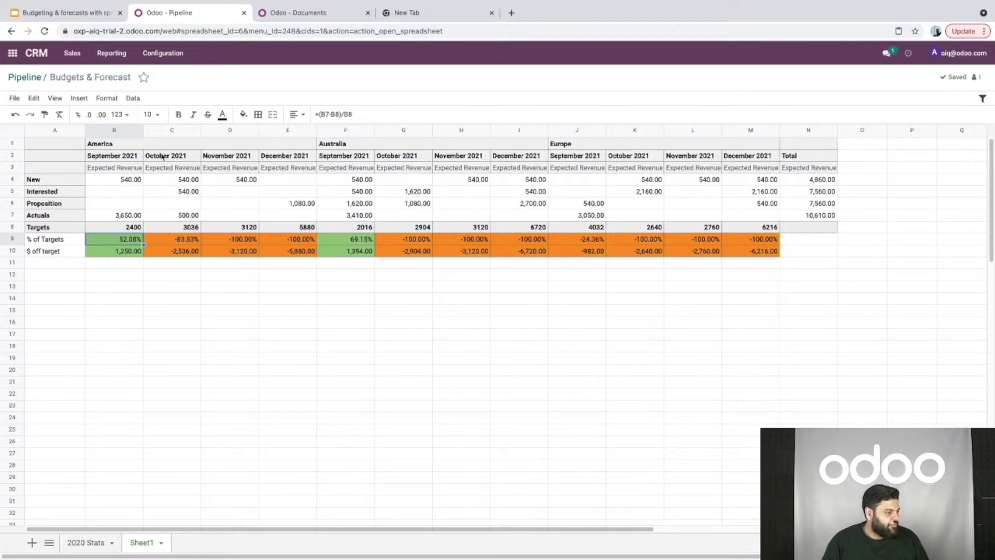
pyautogui.click(54, 98)
pyautogui.click(78, 114)
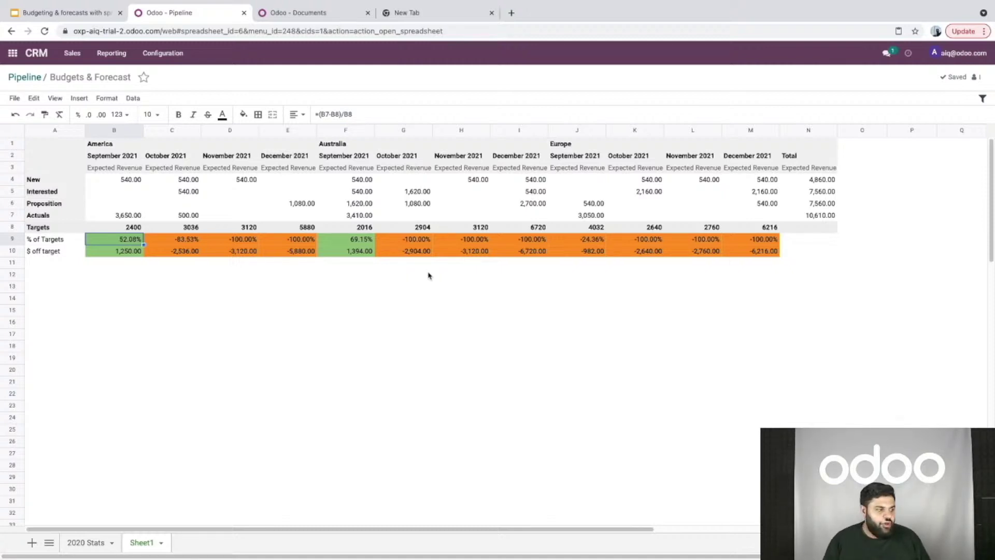
# - Switch to the Documents browser tab, open the CRM pipeline there, and remove the My Pipeline filter
pyautogui.click(313, 13)
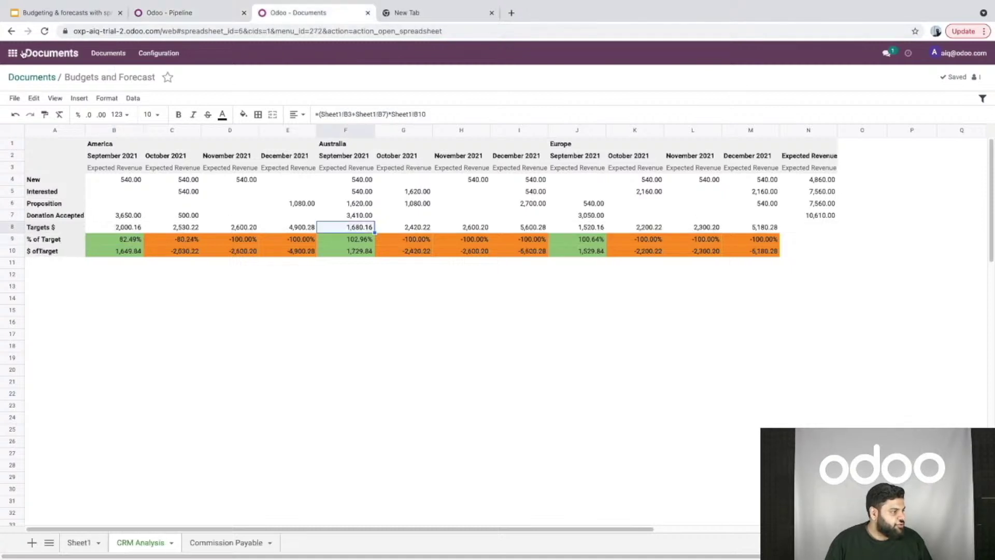
pyautogui.click(13, 53)
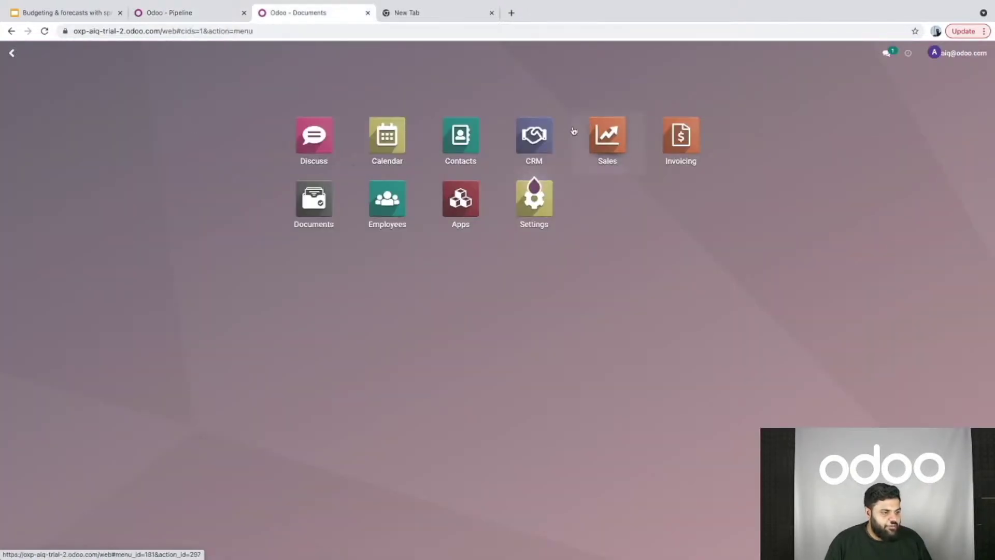
pyautogui.press('Escape')
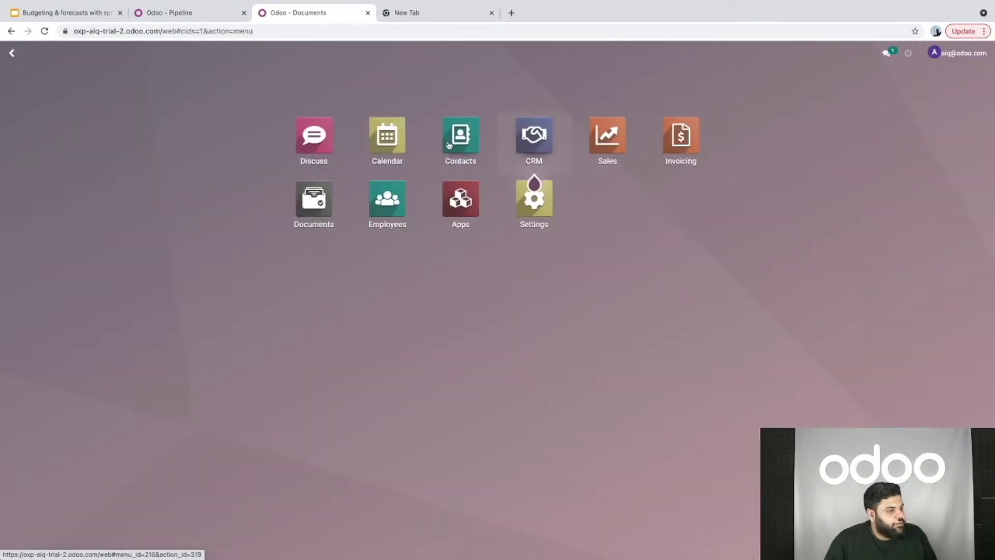
pyautogui.click(534, 136)
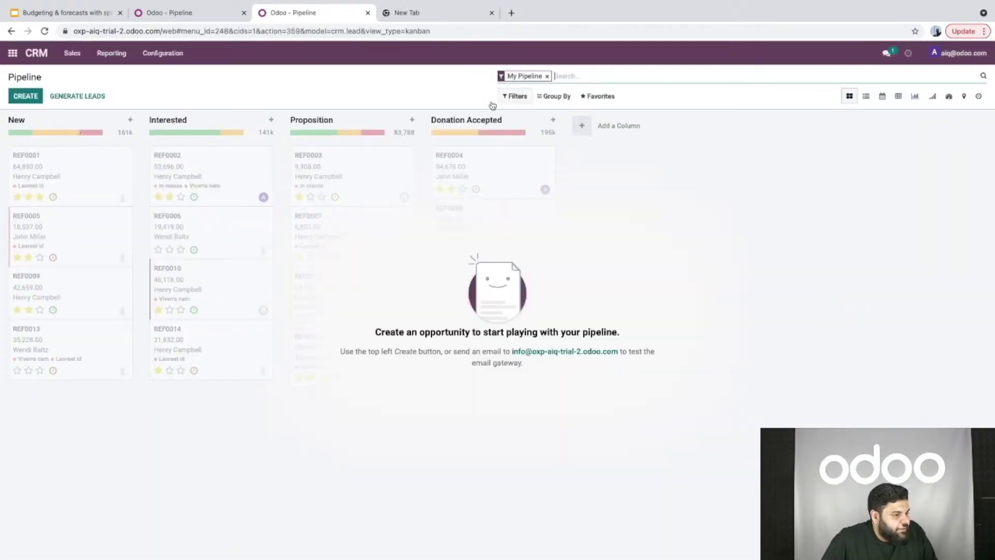
pyautogui.click(547, 76)
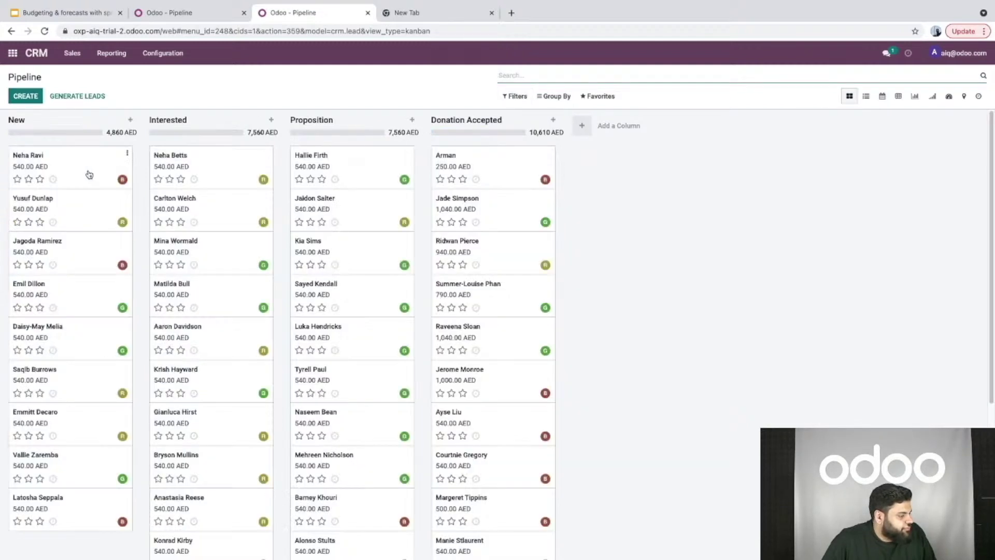
# - Create a new opportunity titled with a person's name and assign it to the salesperson of the Australia sales team
pyautogui.click(30, 147)
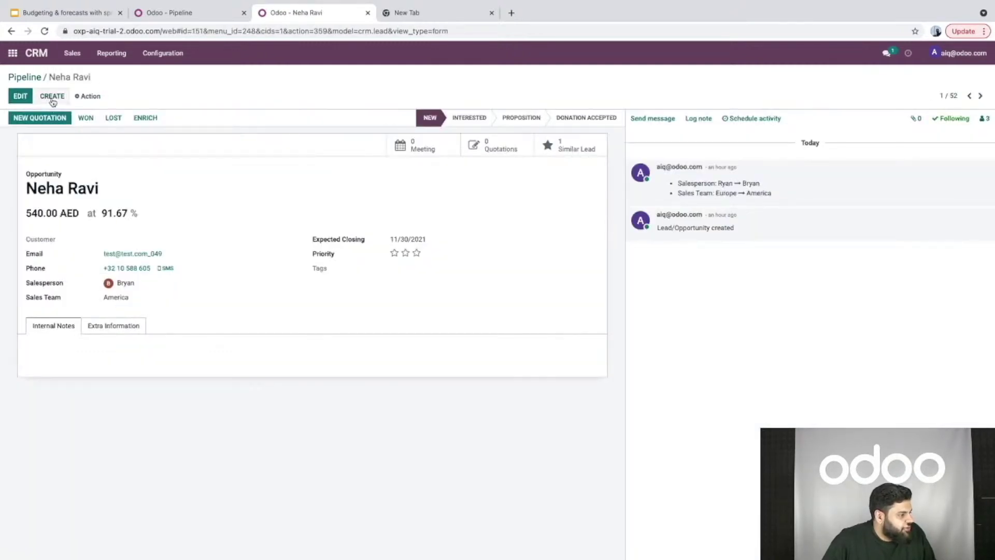
pyautogui.click(52, 97)
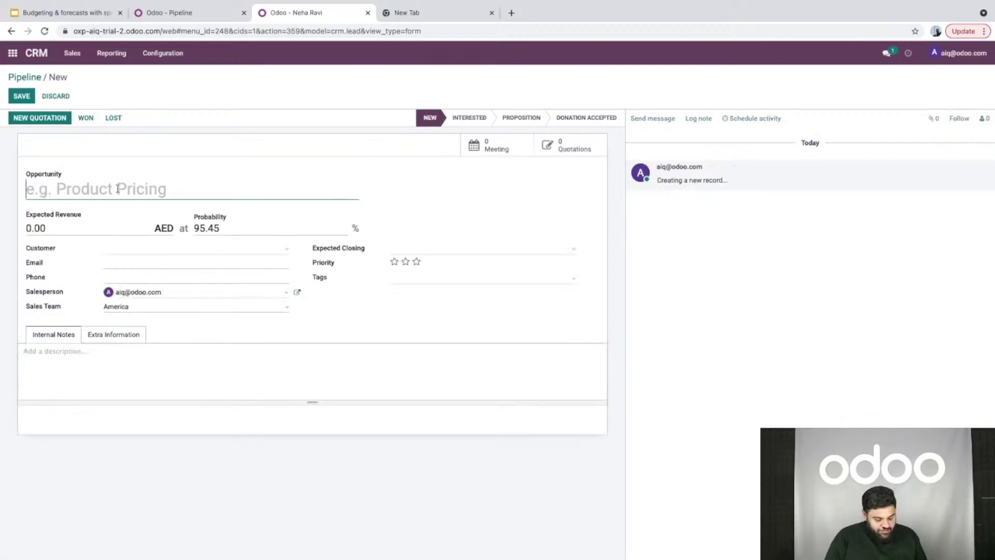
pyautogui.write('Arman')
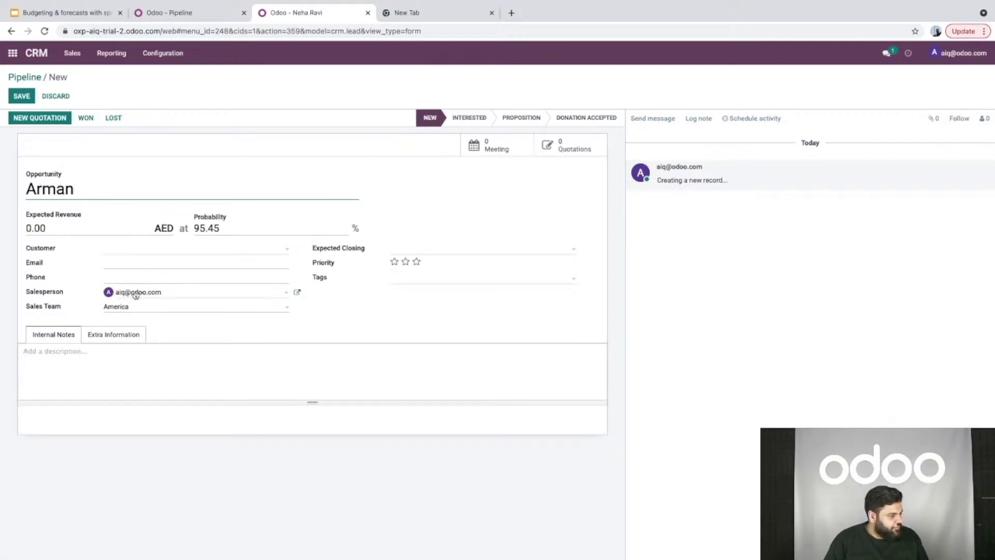
pyautogui.click(125, 277)
pyautogui.click(159, 293)
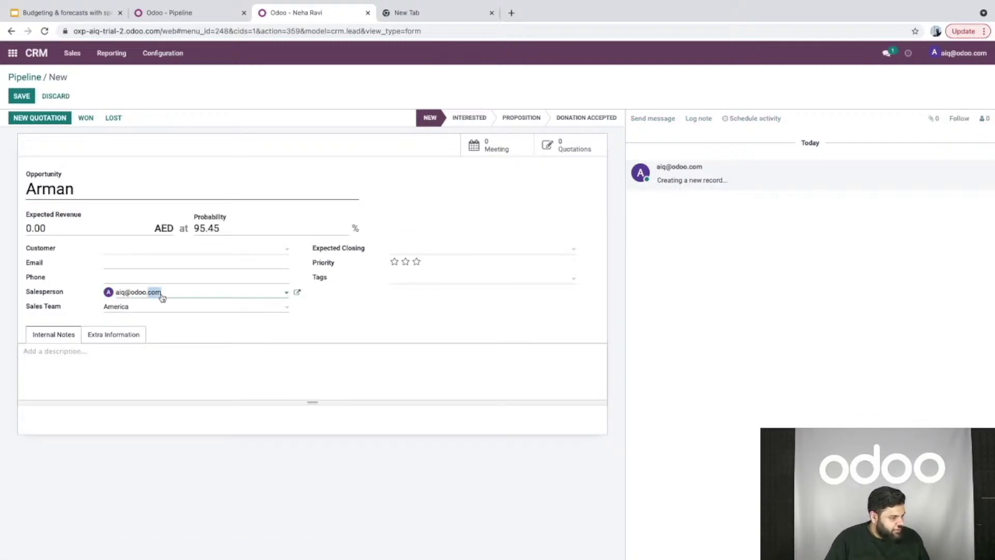
pyautogui.click(137, 321)
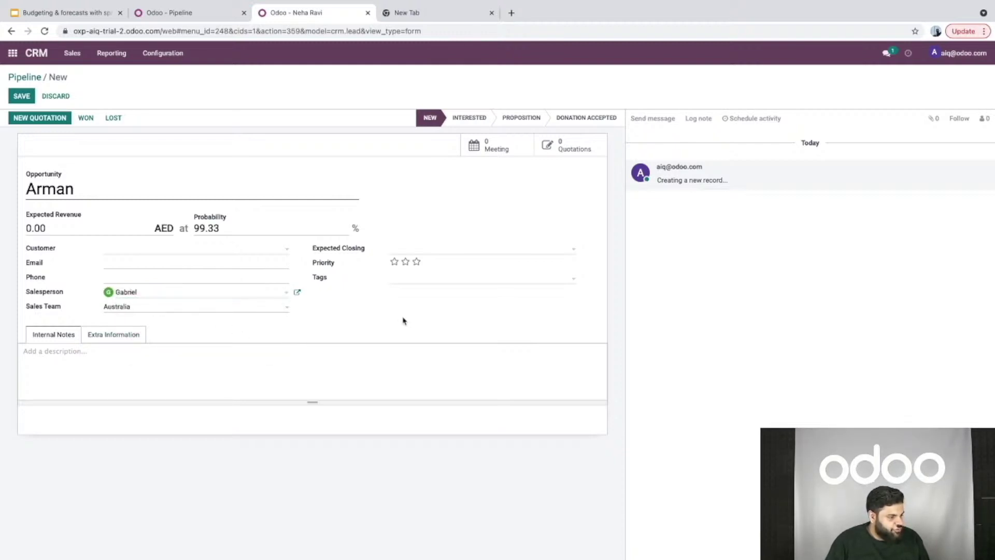
# - Set the new opportunity's expected revenue to 300 AED, then save it and mark it as won
pyautogui.click(79, 229)
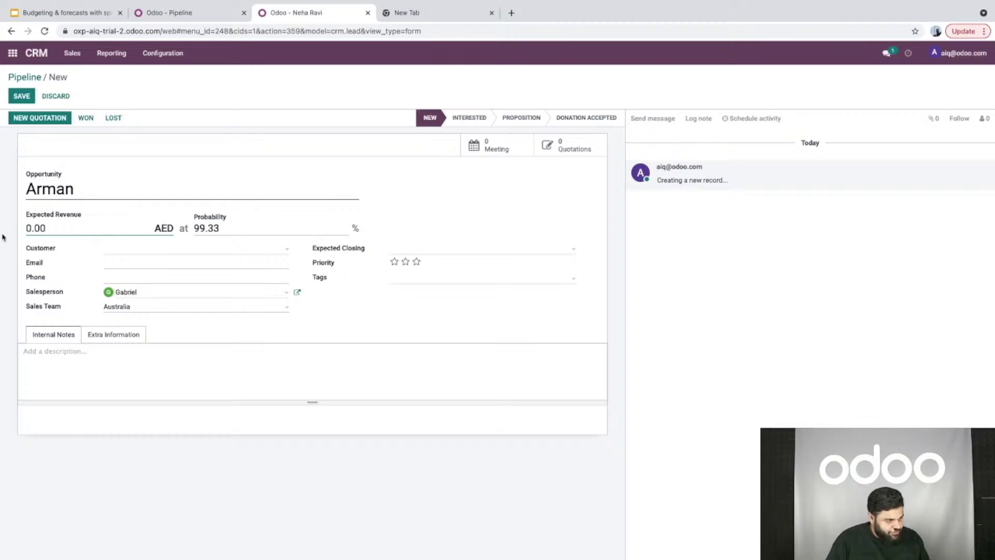
pyautogui.moveTo(54, 225); pyautogui.dragTo(2, 225)
pyautogui.write('300')
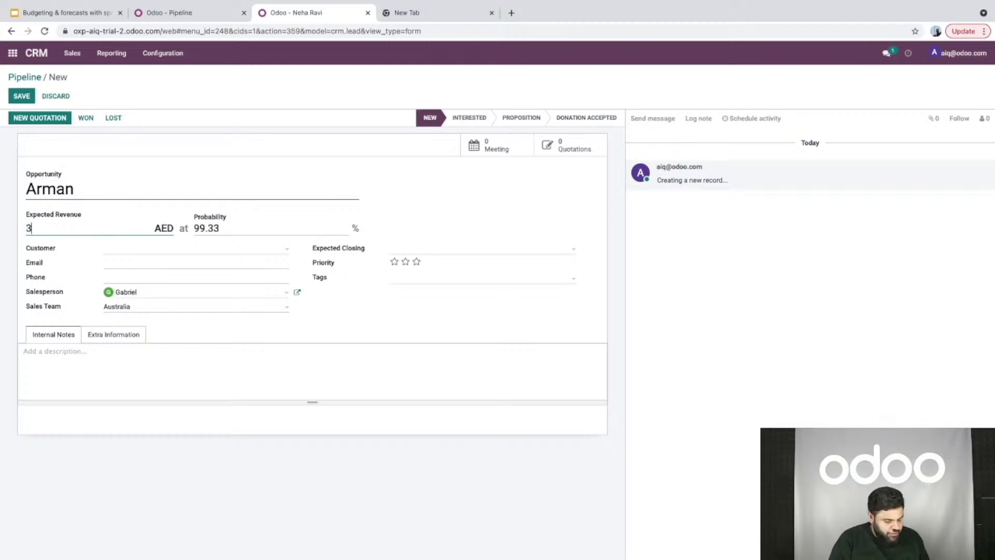
pyautogui.click(23, 98)
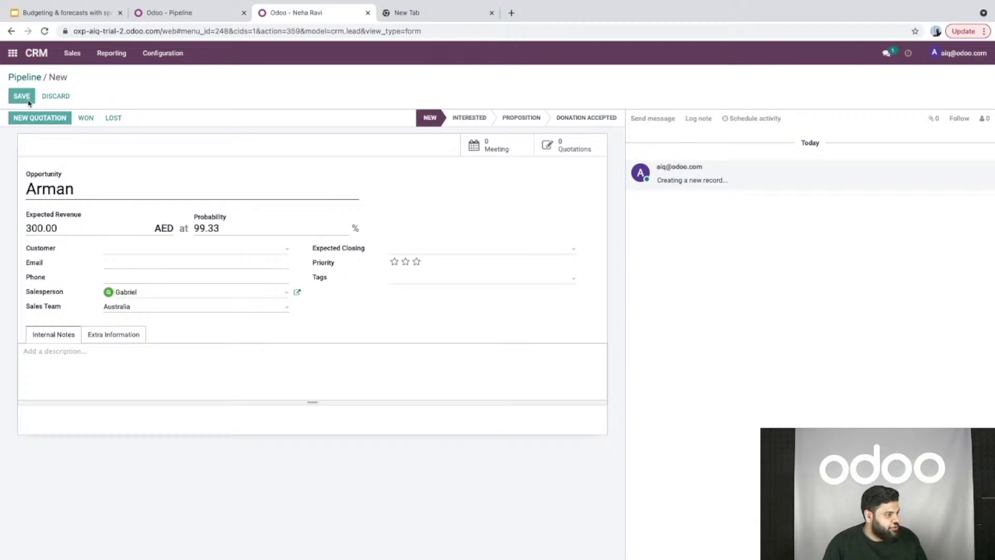
pyautogui.click(31, 99)
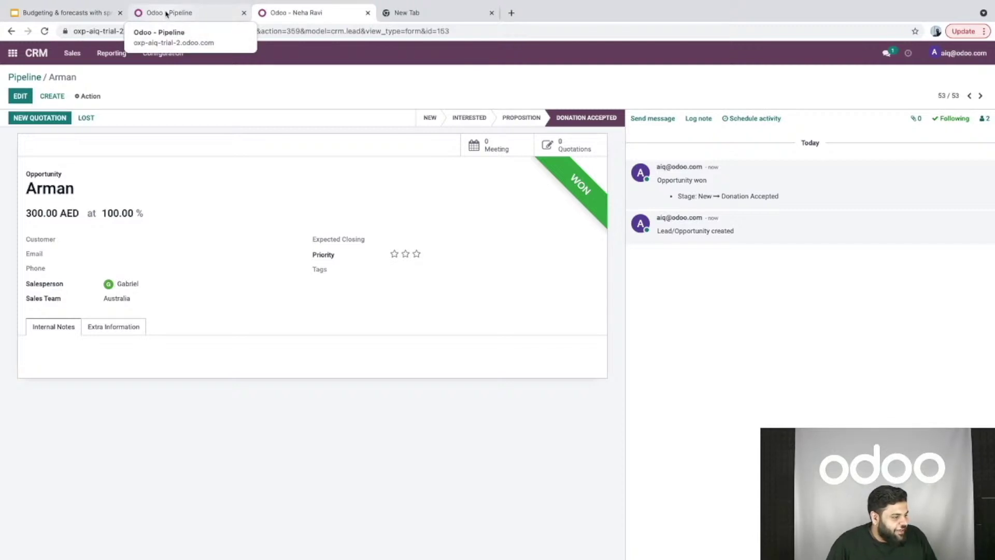
# - Set the won opportunity's expected closing date to 09/30/2021 and save the record
pyautogui.click(21, 96)
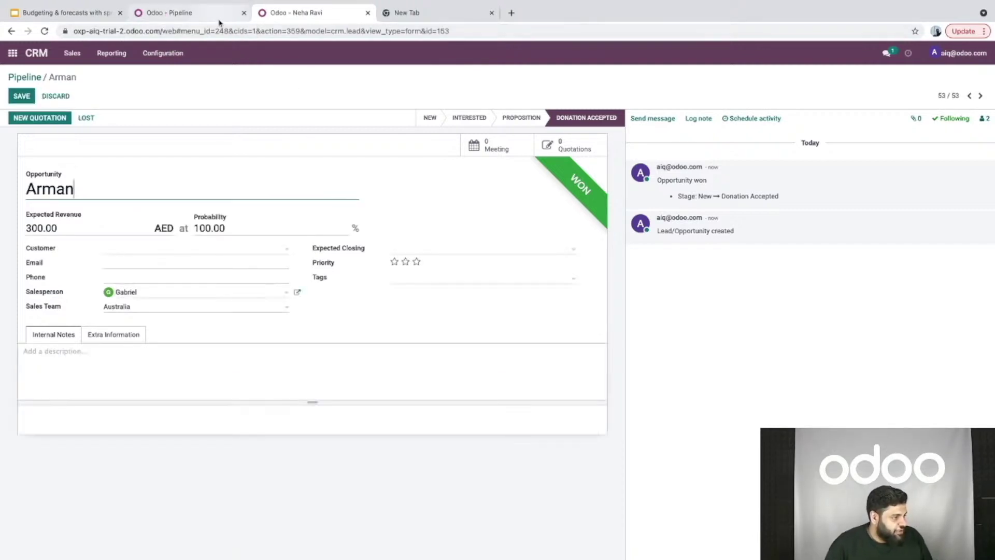
pyautogui.click(448, 250)
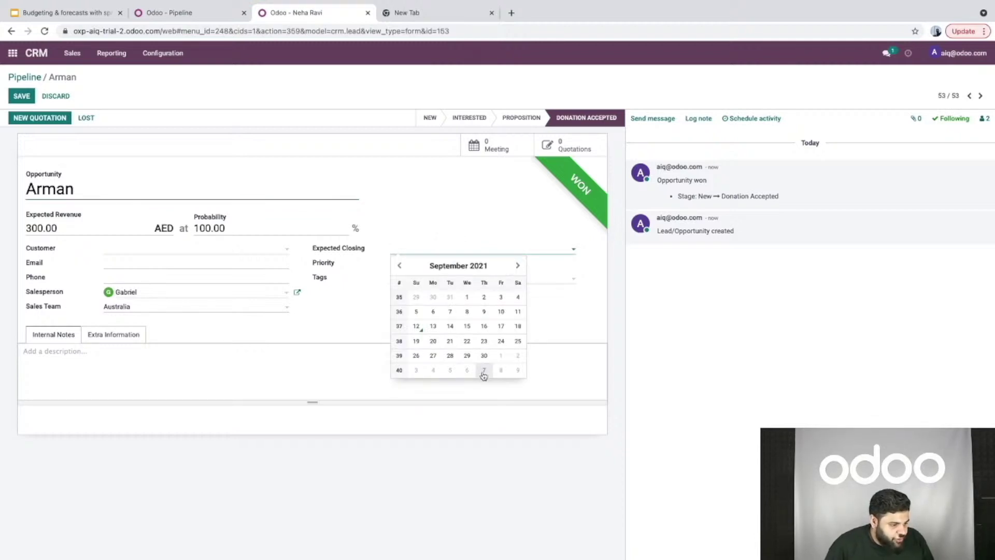
pyautogui.click(484, 355)
pyautogui.click(21, 96)
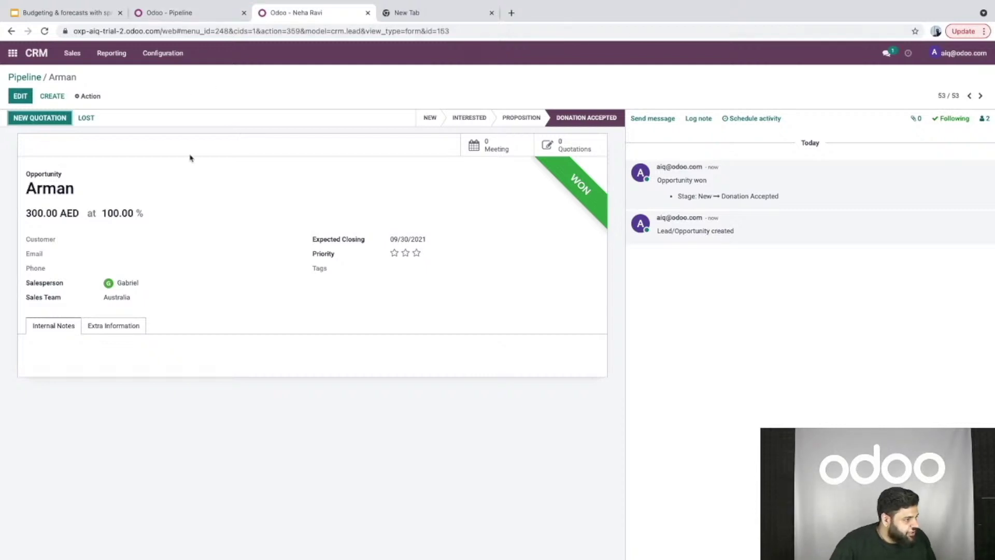
# - Return to the Budgets & Forecast spreadsheet and refresh all its pivot data, with the Australia September 2021 actuals cell selected
pyautogui.click(165, 13)
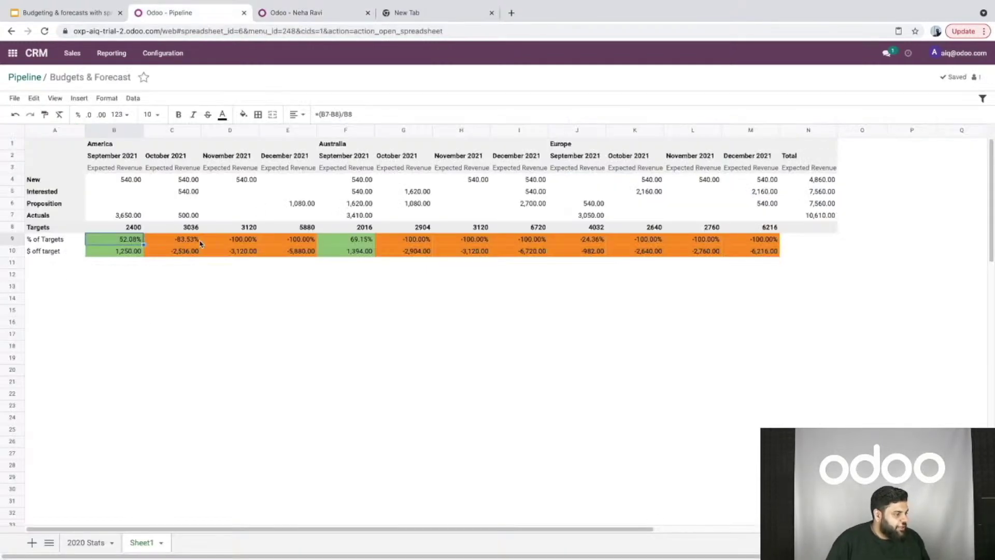
pyautogui.click(111, 220)
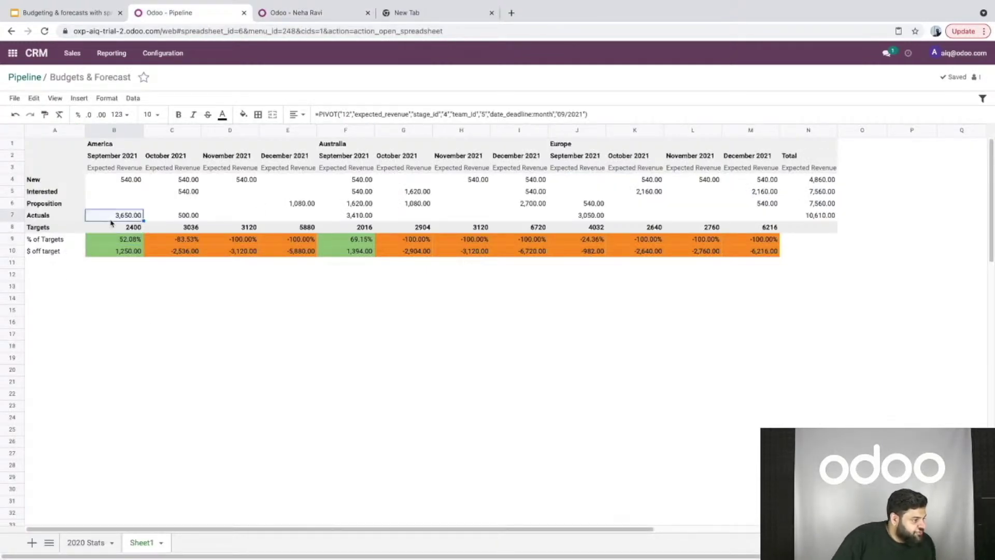
pyautogui.click(372, 217)
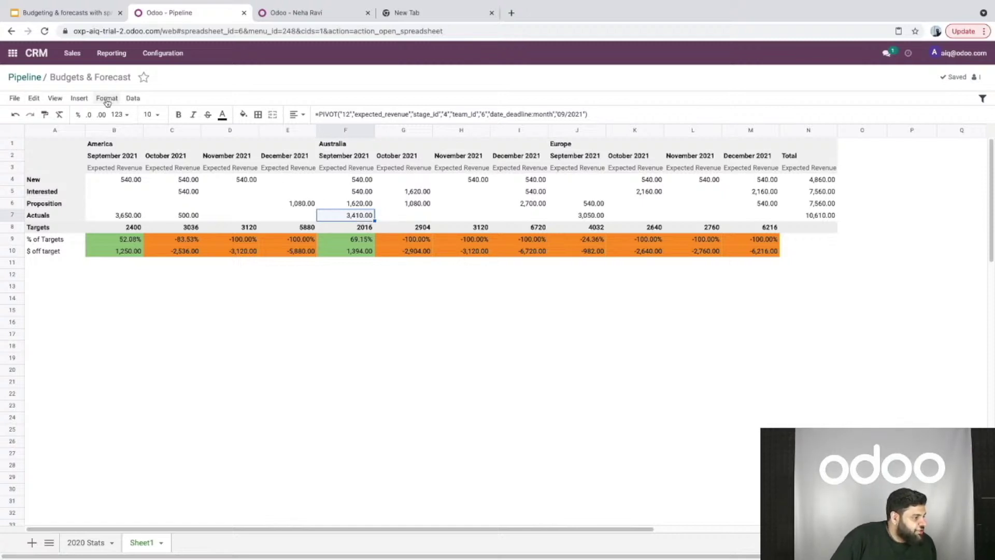
pyautogui.click(133, 99)
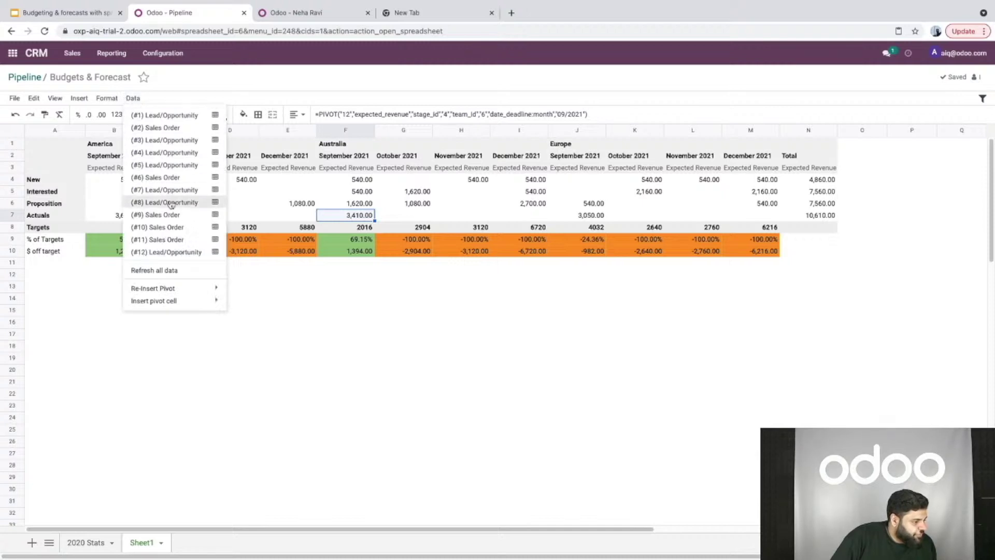
pyautogui.click(170, 270)
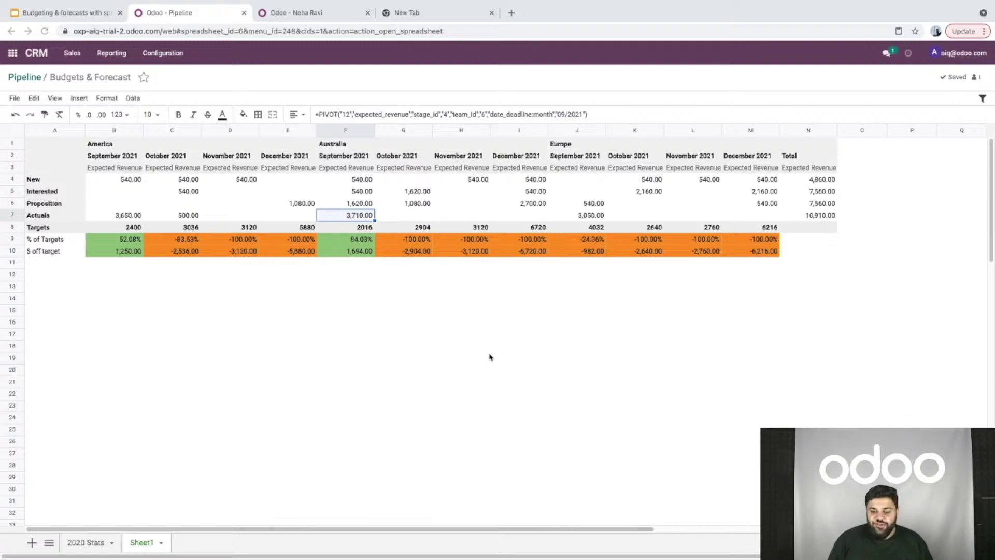
# - Add a relation filter labelled Sales Team to the spreadsheet, using the Sales Team related model, and save it
pyautogui.click(982, 100)
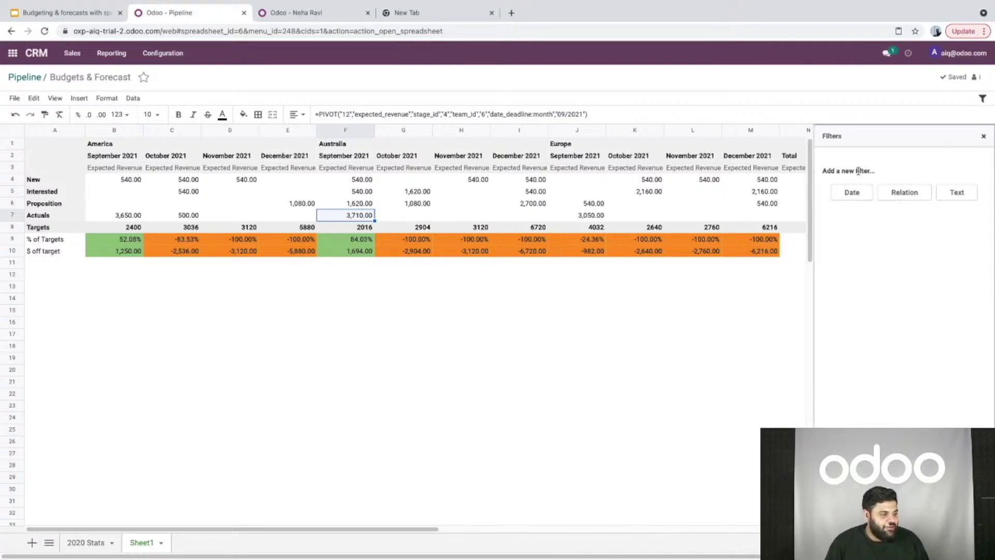
pyautogui.click(911, 196)
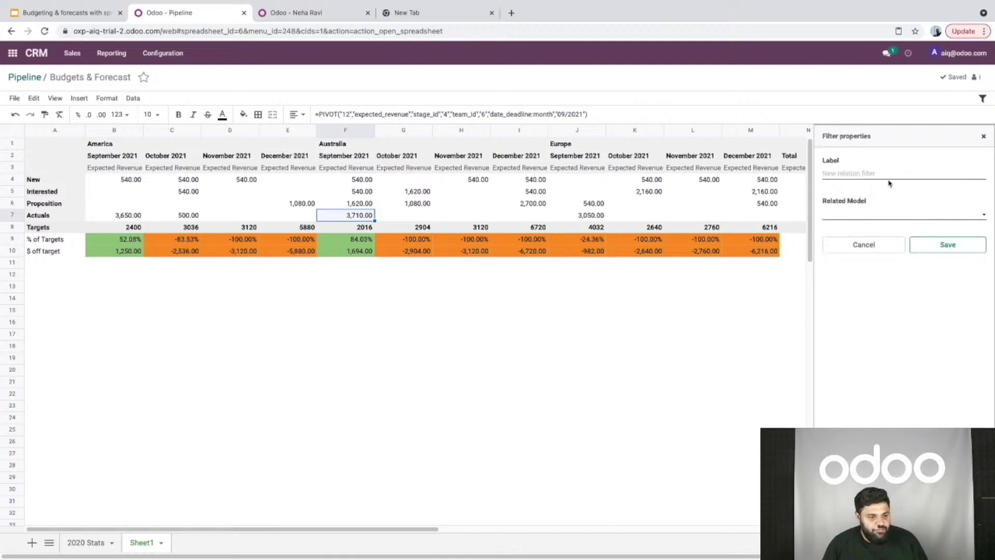
pyautogui.write('S')
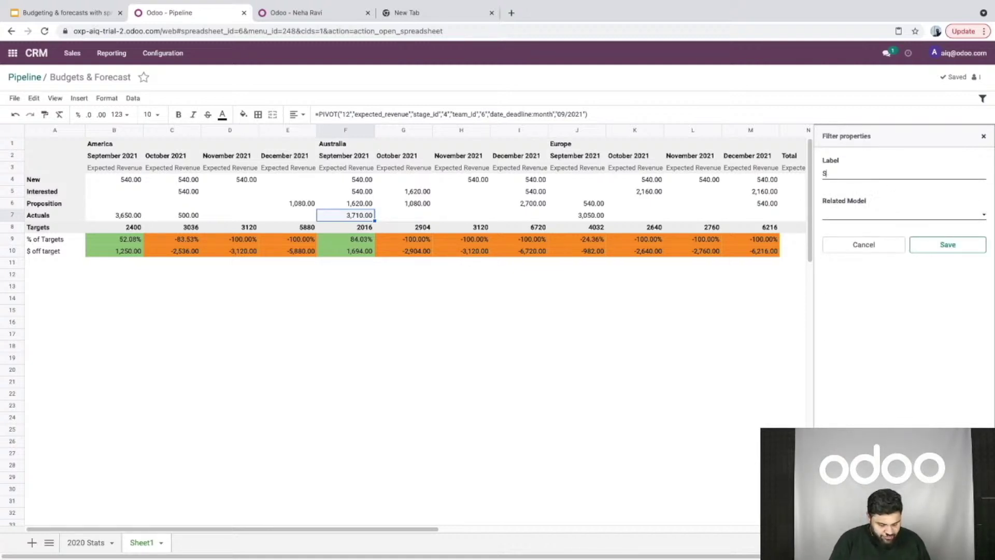
pyautogui.write('ales Team')
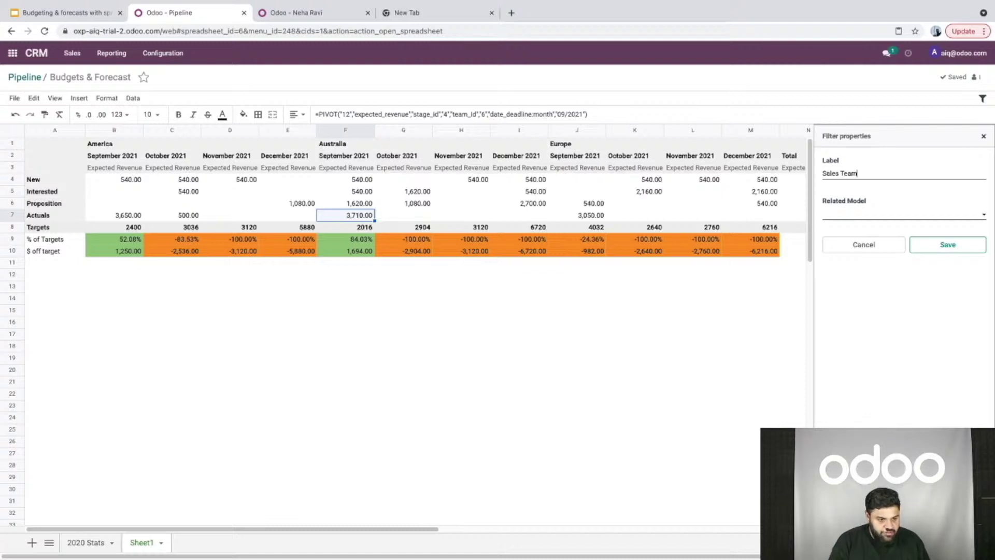
pyautogui.click(846, 214)
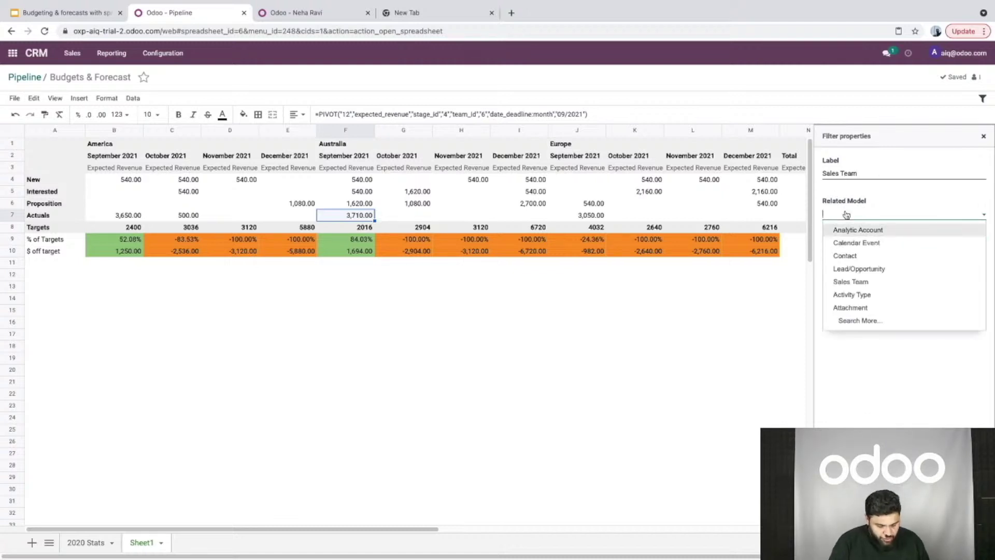
pyautogui.write('sales')
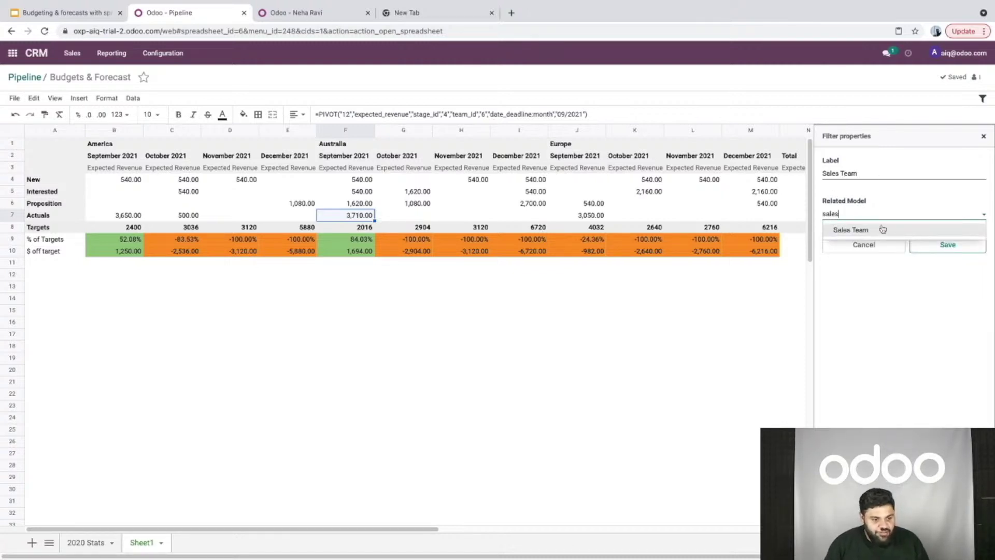
pyautogui.click(883, 230)
pyautogui.scroll(-5, 956, 282)
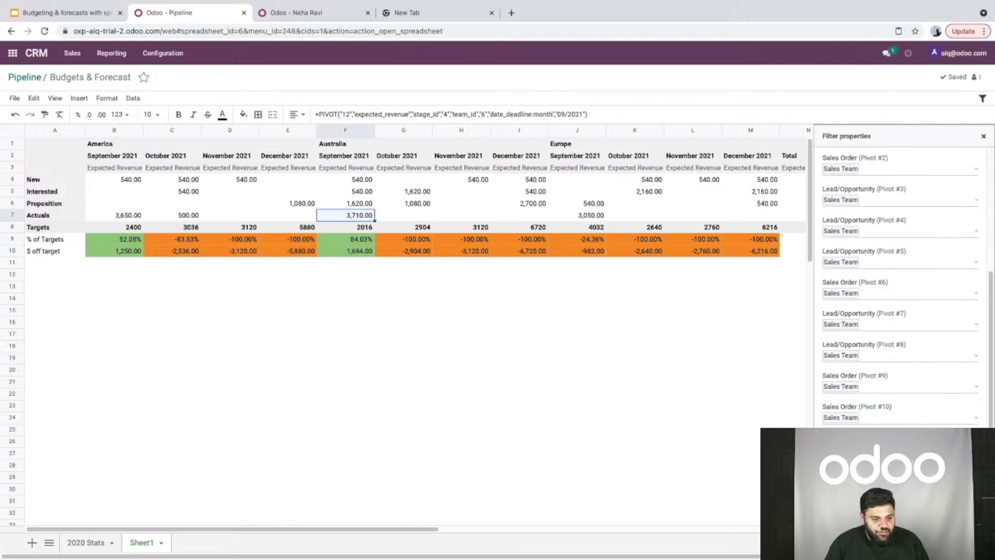
pyautogui.click(924, 511)
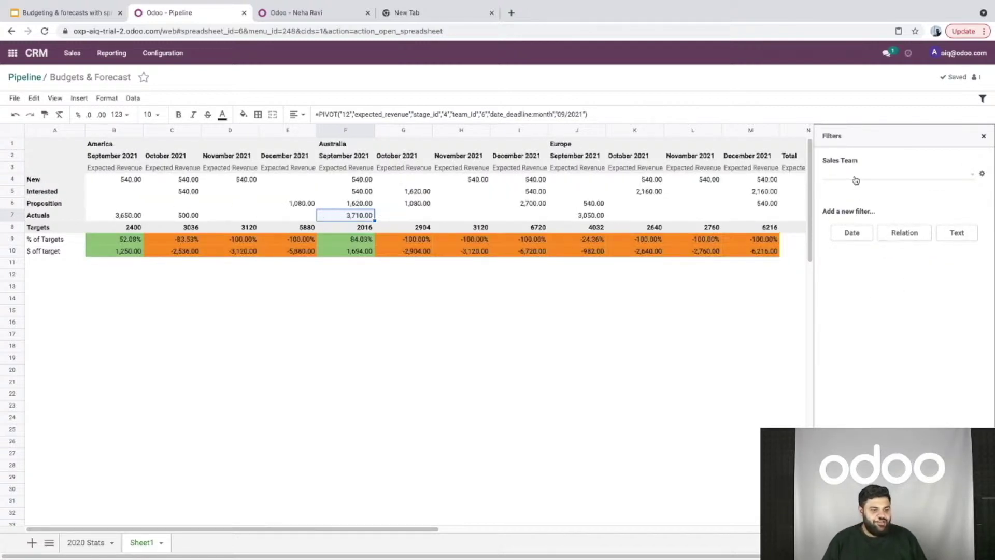
# - Filter the spreadsheet by the Australia sales team and clear that filter value again
pyautogui.click(856, 175)
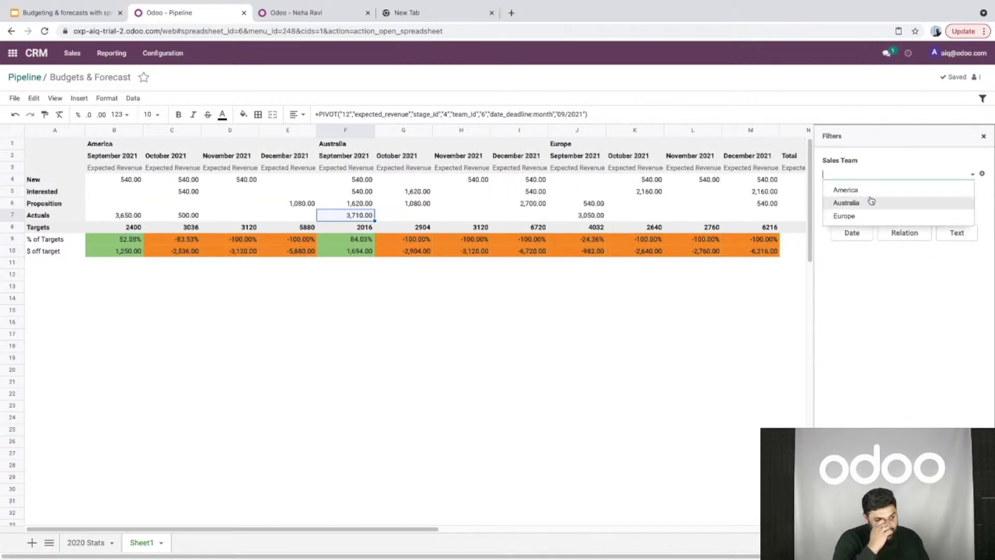
pyautogui.write('Aus')
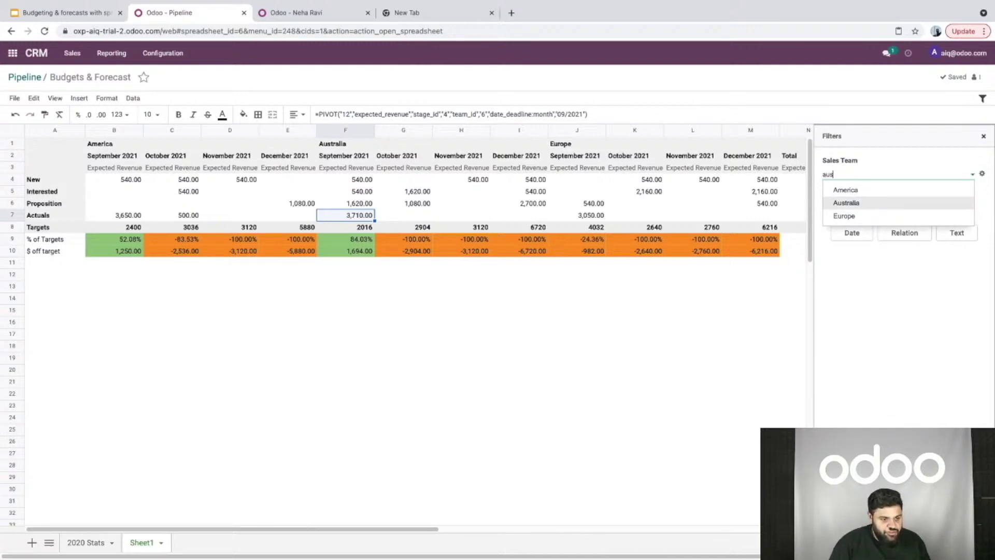
pyautogui.press('Return')
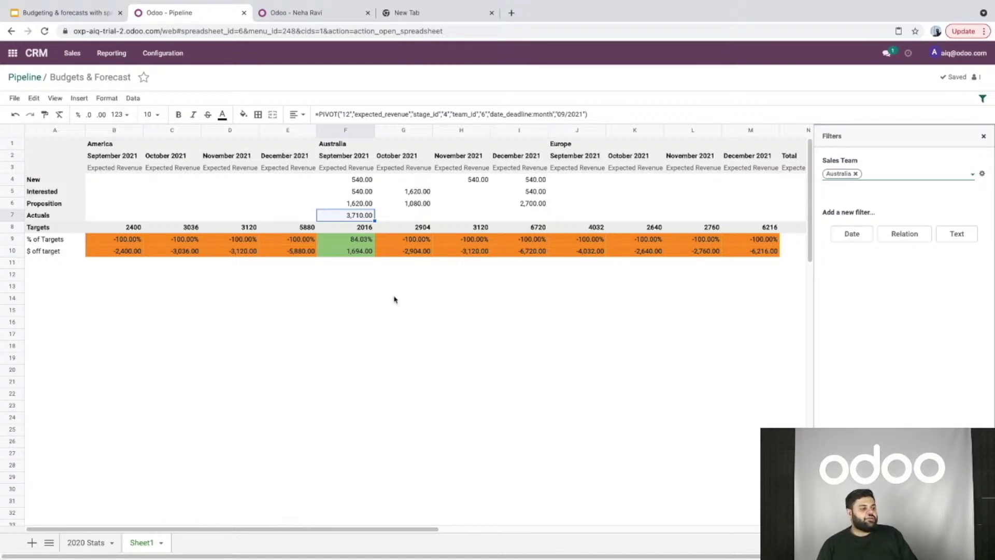
pyautogui.click(856, 174)
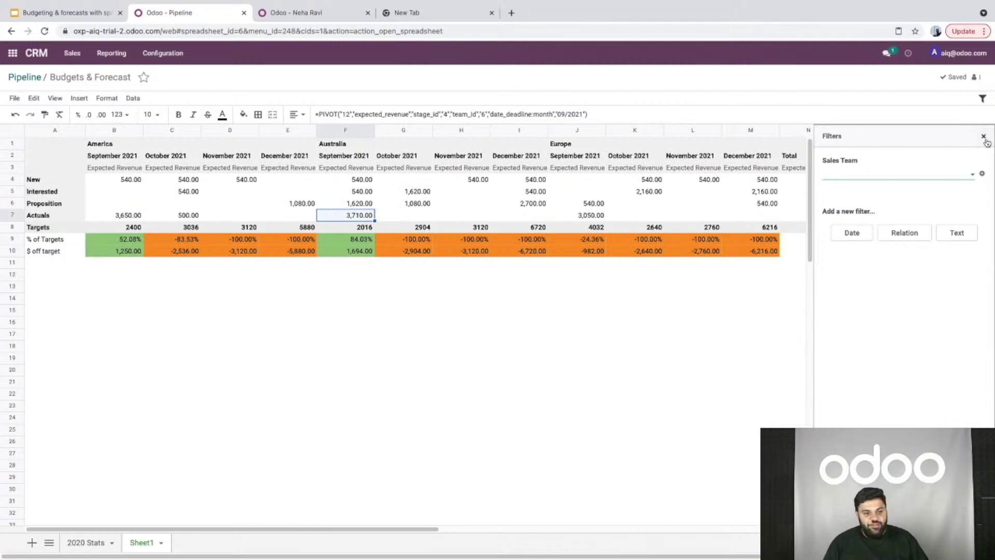
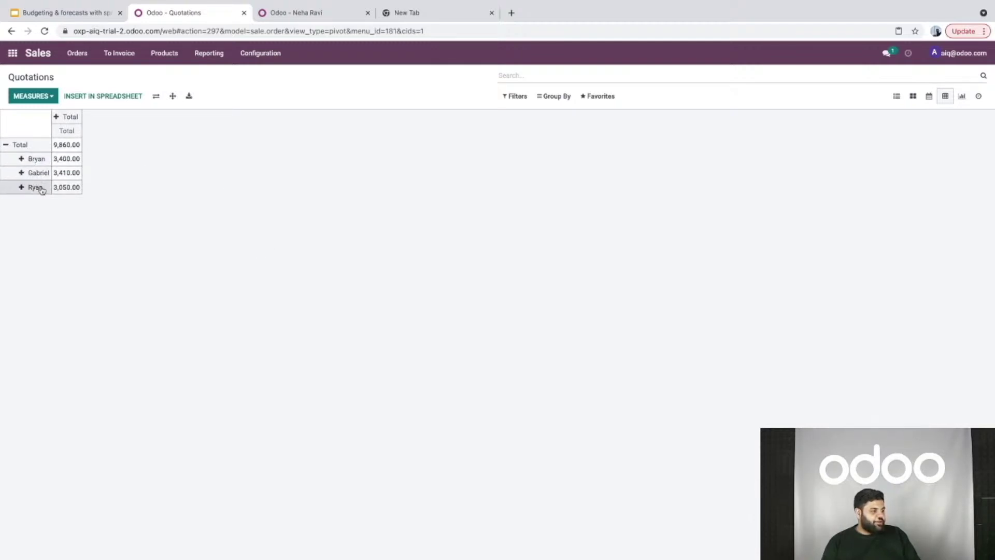
# - Group the quotations pivot's columns by order date per month
pyautogui.click(65, 116)
pyautogui.click(109, 162)
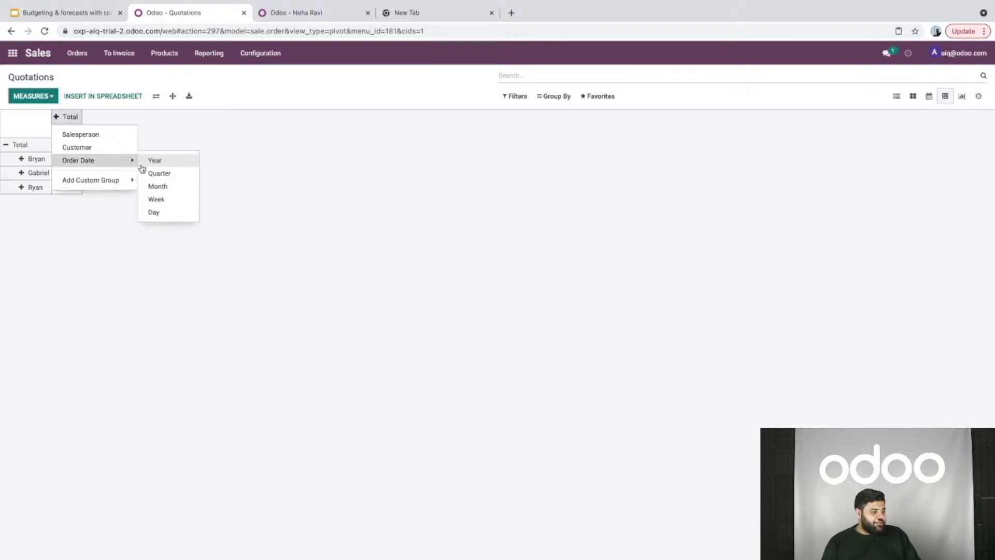
pyautogui.click(182, 190)
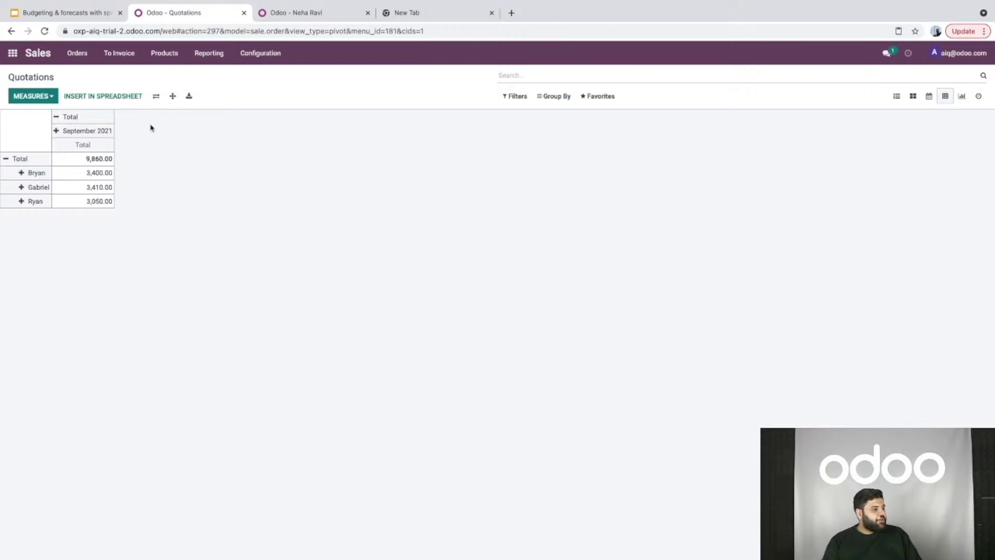
# - Insert the quotations pivot into the existing Budgets & Forecast spreadsheet
pyautogui.click(125, 103)
pyautogui.click(311, 93)
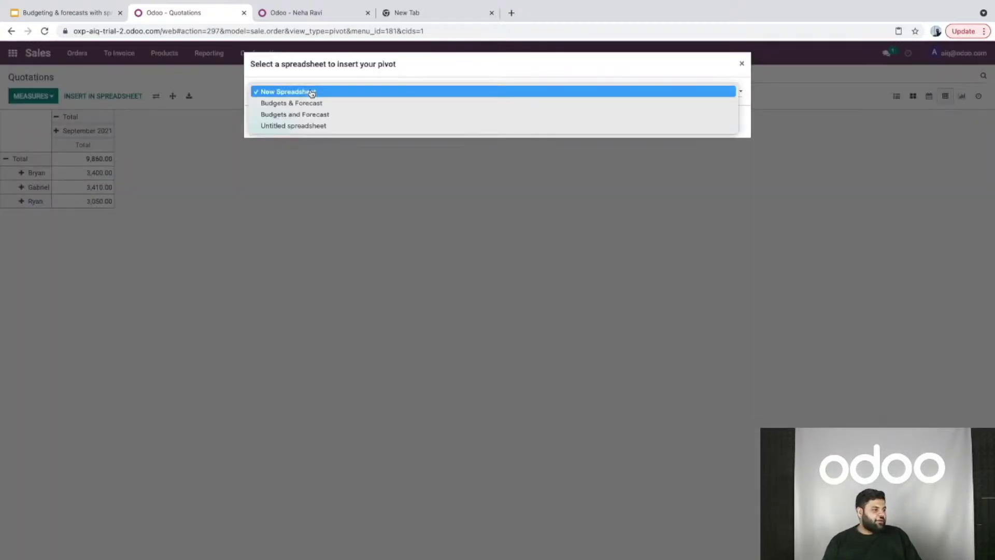
pyautogui.click(328, 104)
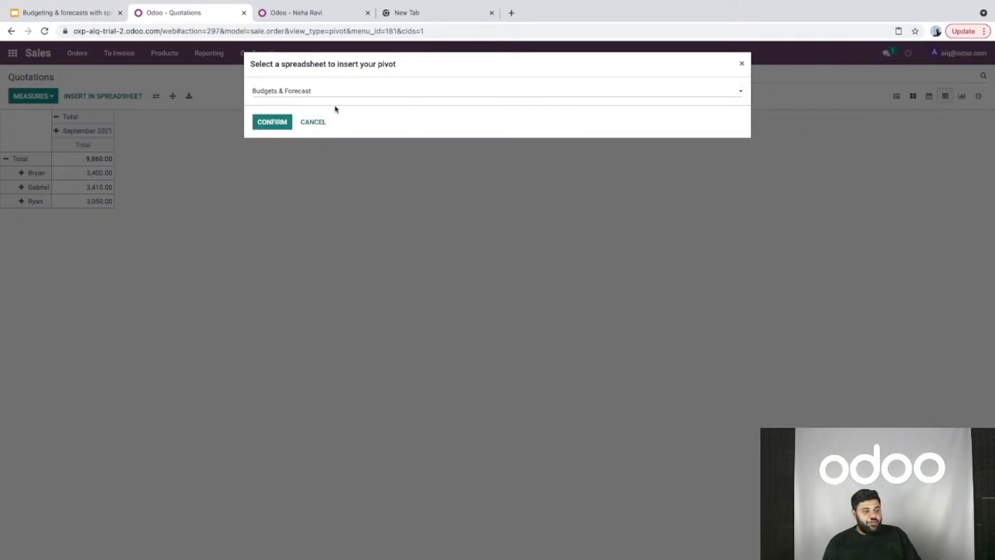
pyautogui.click(260, 123)
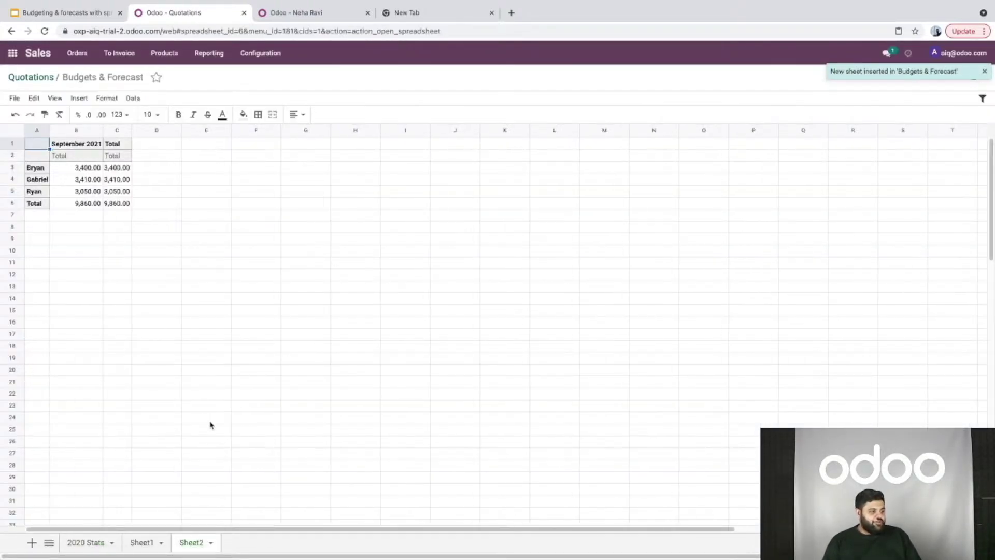
# - Delete the pivot's Total row 6 and its Total column C from the new sheet
pyautogui.click(13, 204)
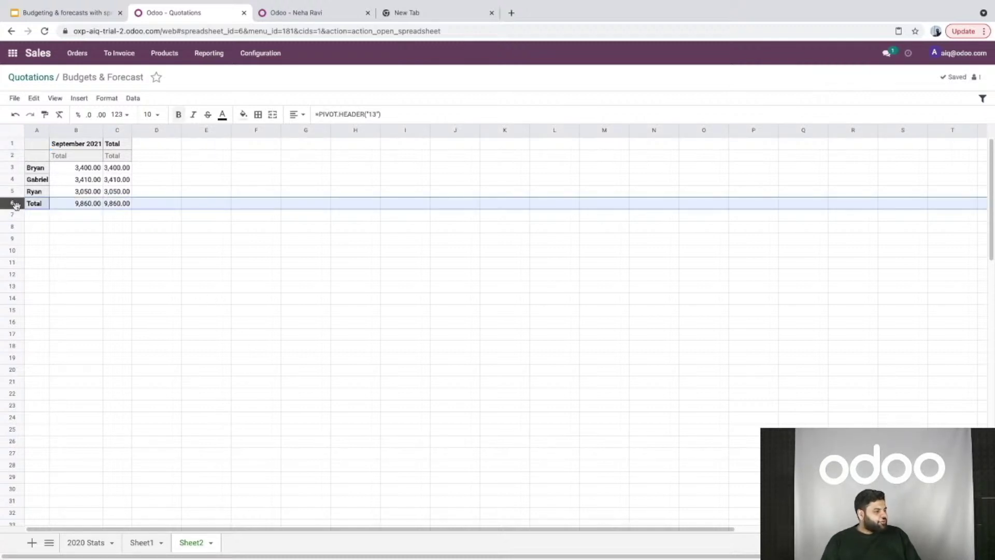
pyautogui.rightClick(13, 204)
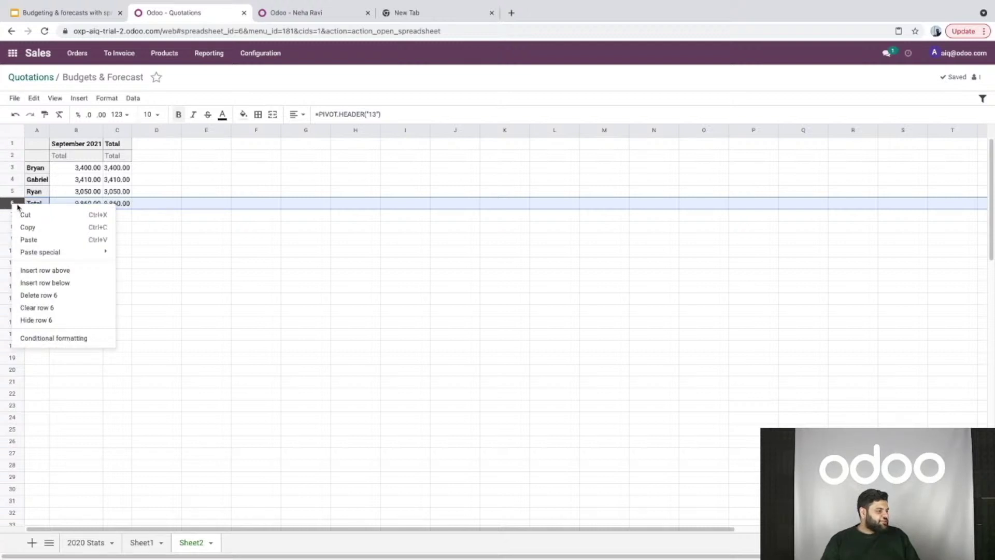
pyautogui.click(58, 296)
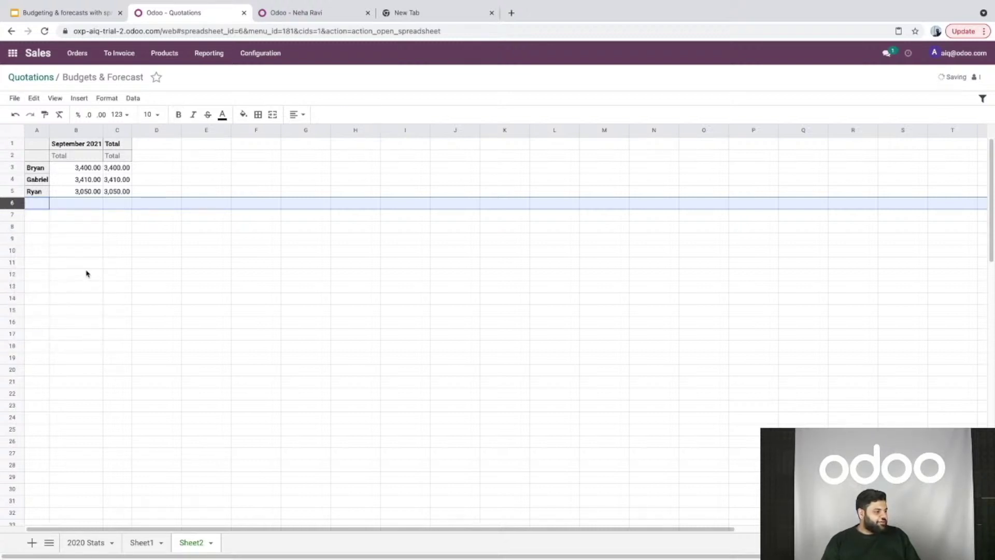
pyautogui.click(117, 130)
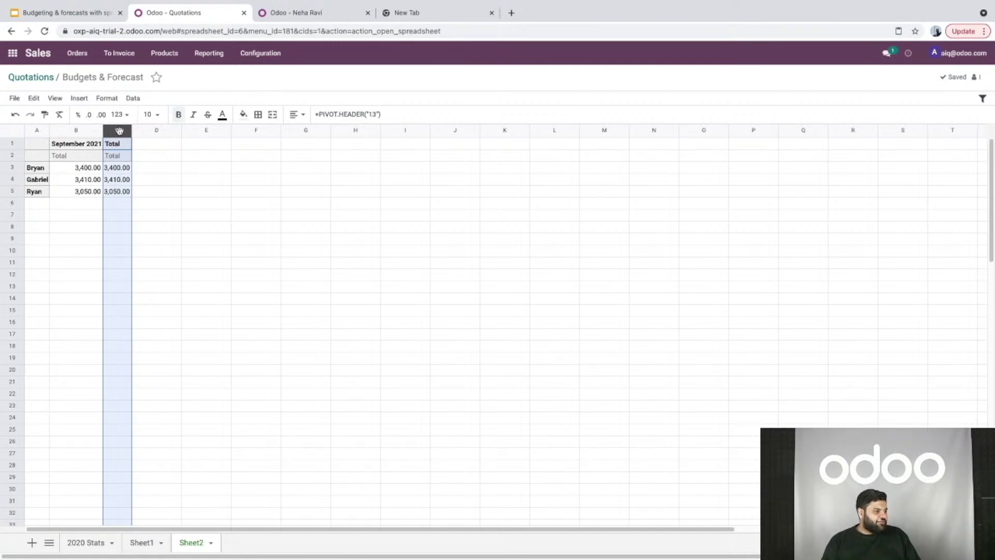
pyautogui.rightClick(119, 130)
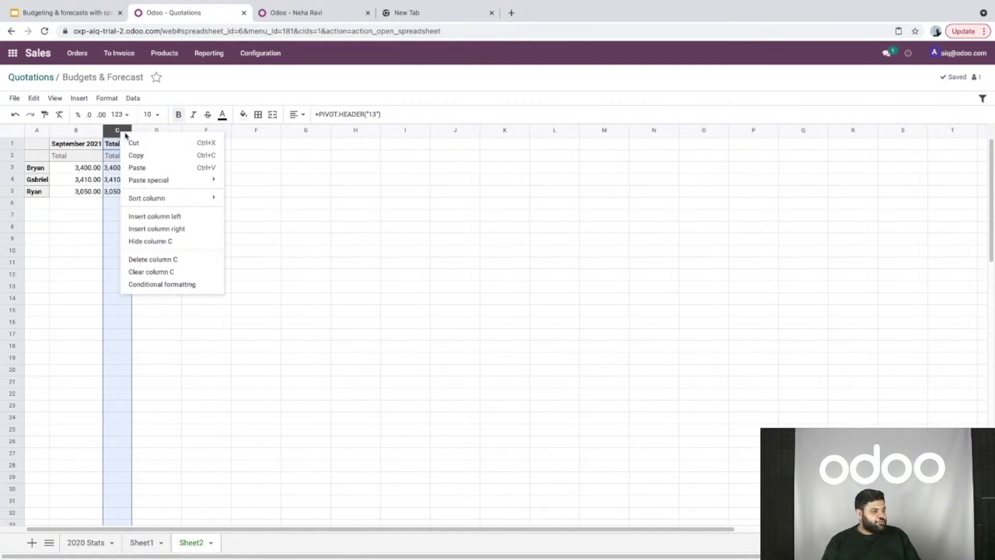
pyautogui.click(181, 261)
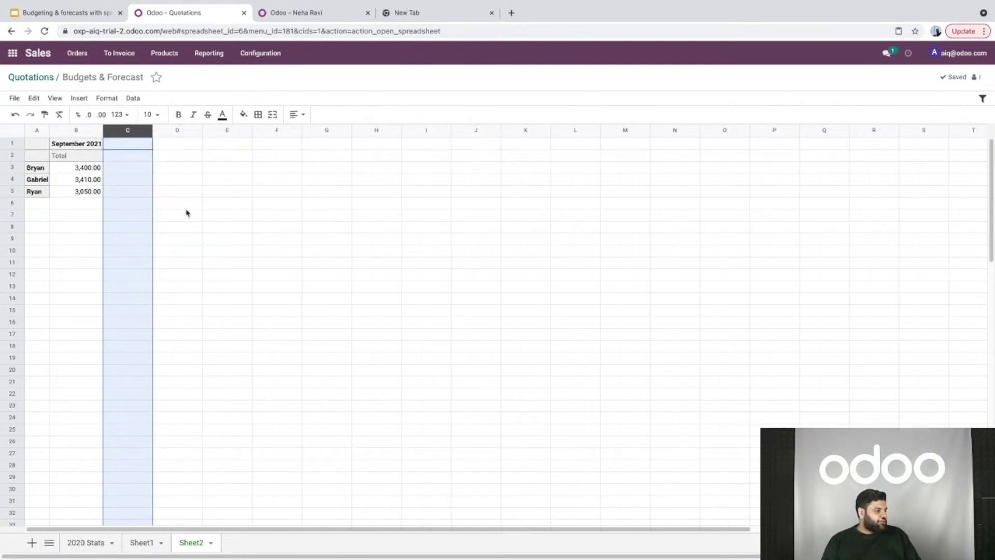
pyautogui.click(165, 166)
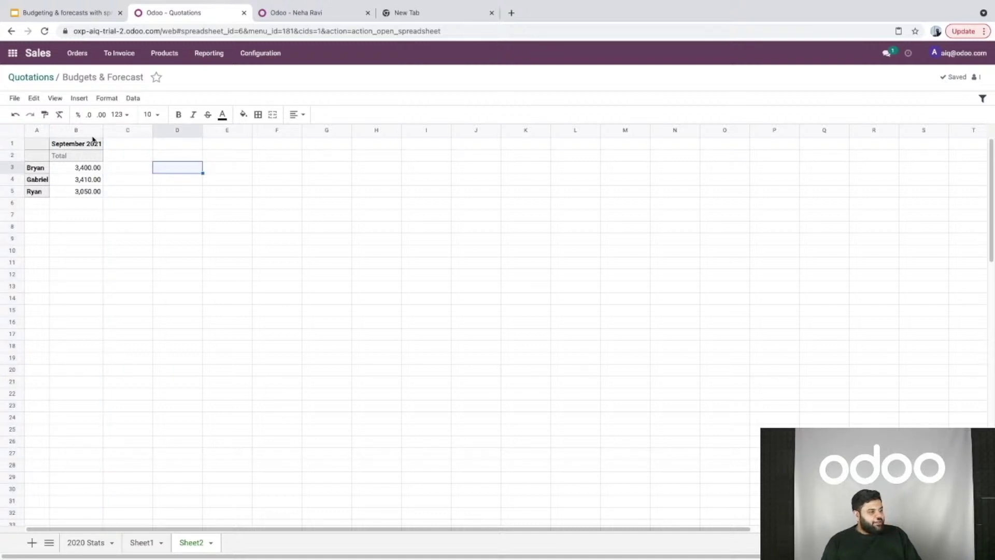
# - Widen column B slightly and enter the heading Targets in cell C2 beside the September 2021 totals
pyautogui.moveTo(103, 131); pyautogui.dragTo(117, 131)
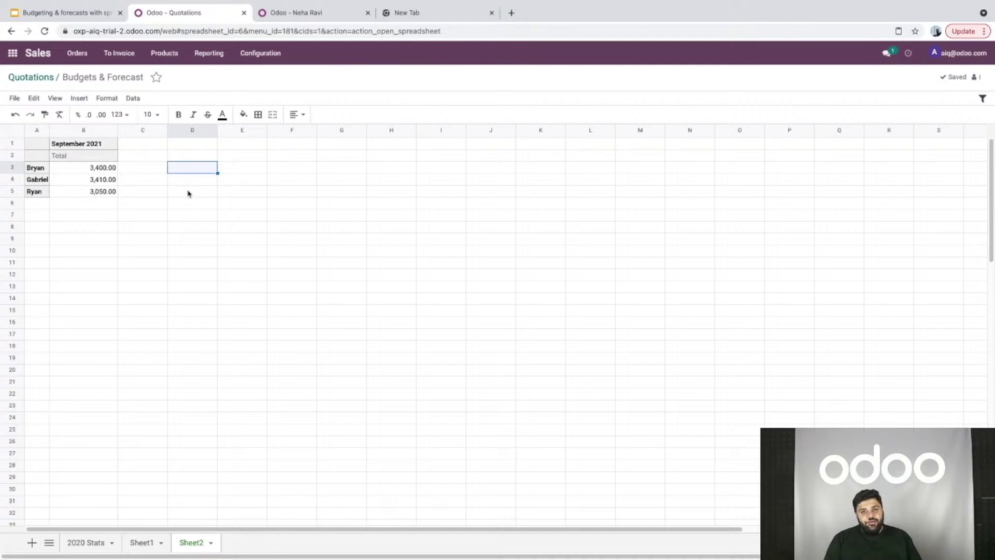
pyautogui.click(138, 157)
pyautogui.doubleClick(138, 157)
pyautogui.write('T')
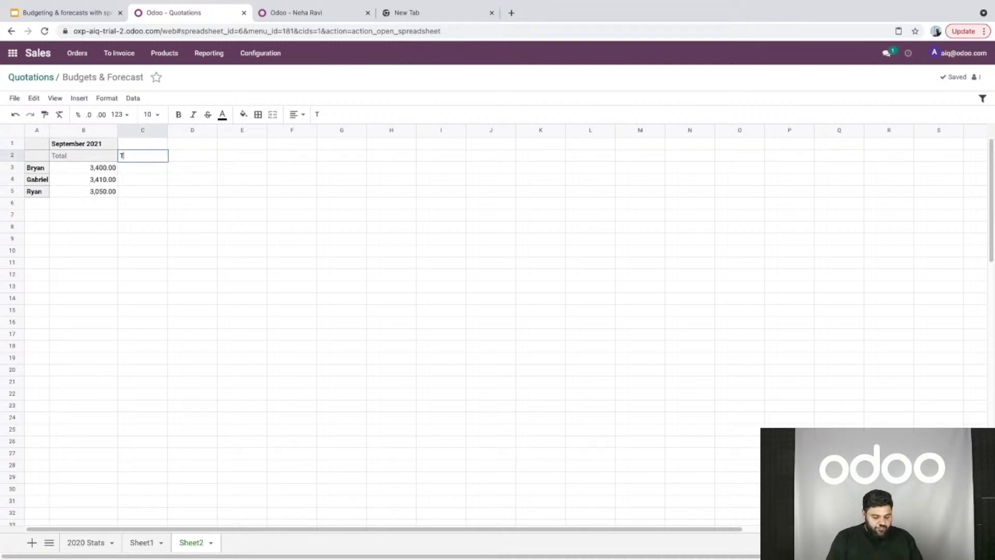
pyautogui.write('argets')
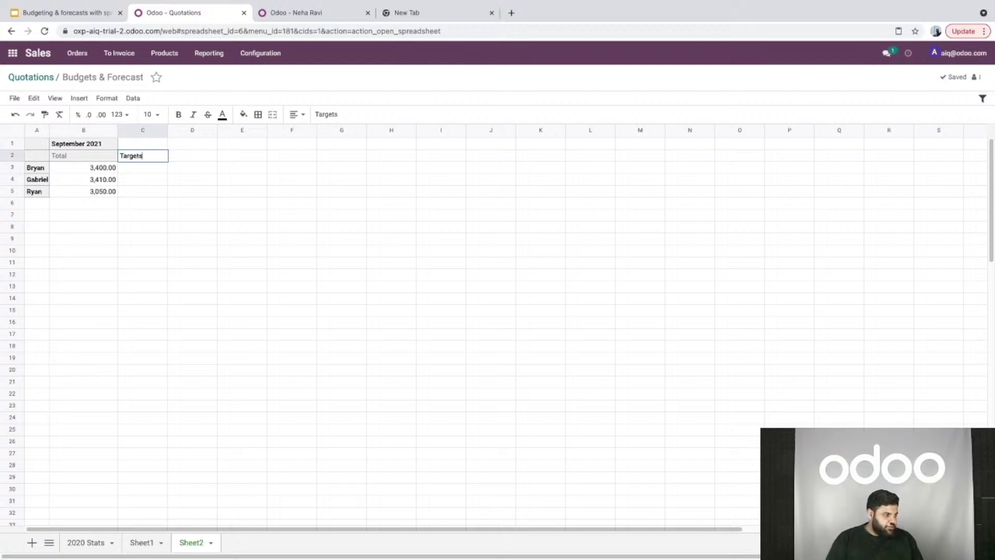
# - Link the first salesperson's target in C3 to the America September 2021 target on Sheet1
pyautogui.click(134, 169)
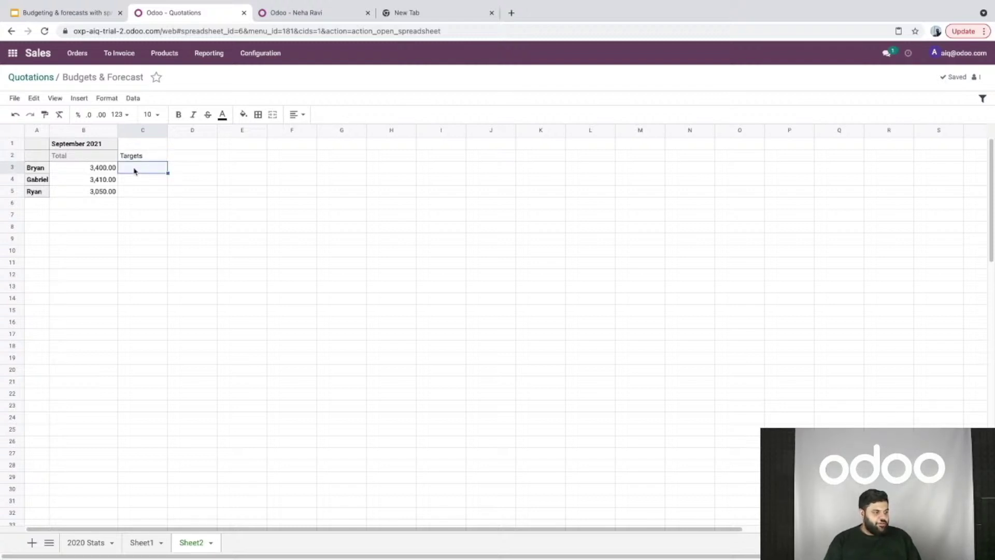
pyautogui.doubleClick(135, 169)
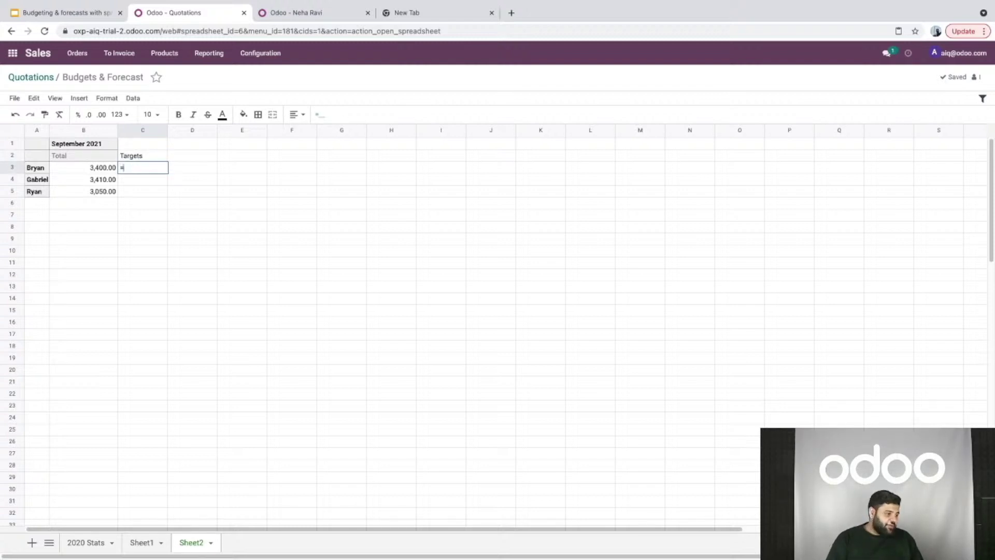
pyautogui.click(141, 542)
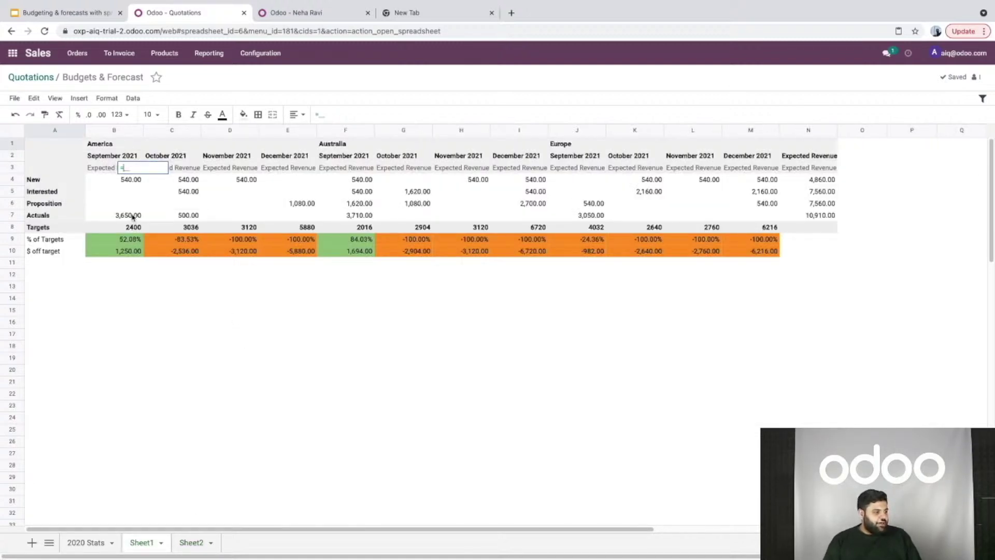
pyautogui.click(193, 544)
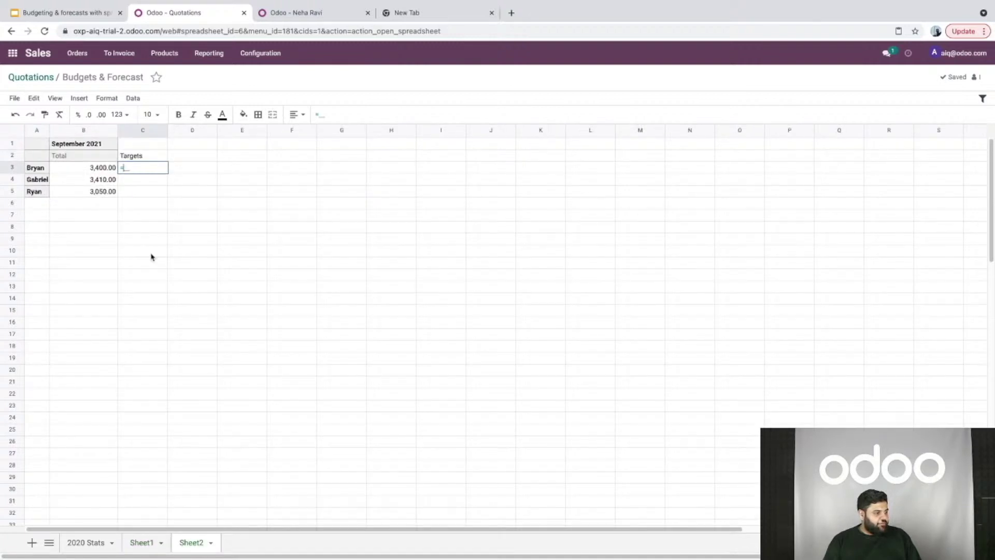
pyautogui.click(148, 543)
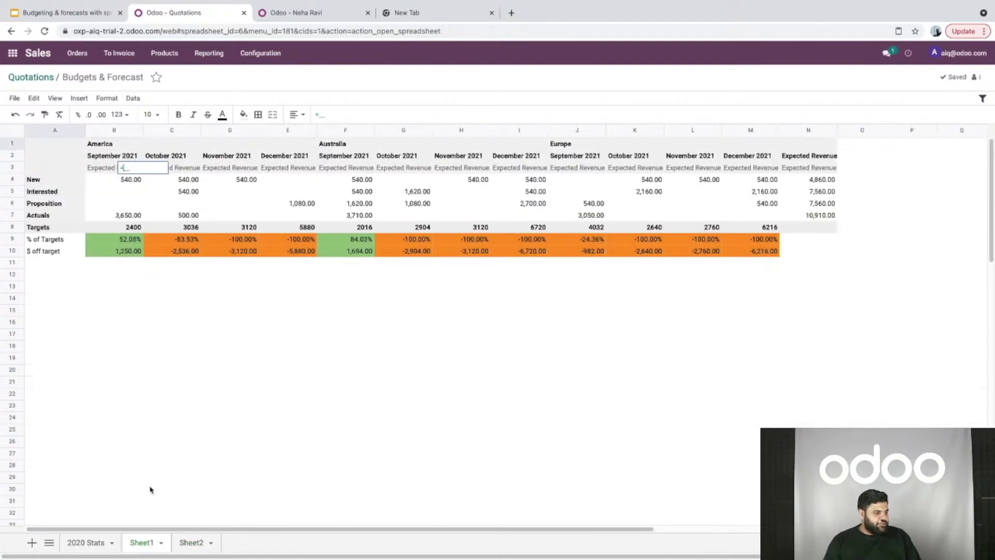
pyautogui.click(124, 228)
pyautogui.press('Return')
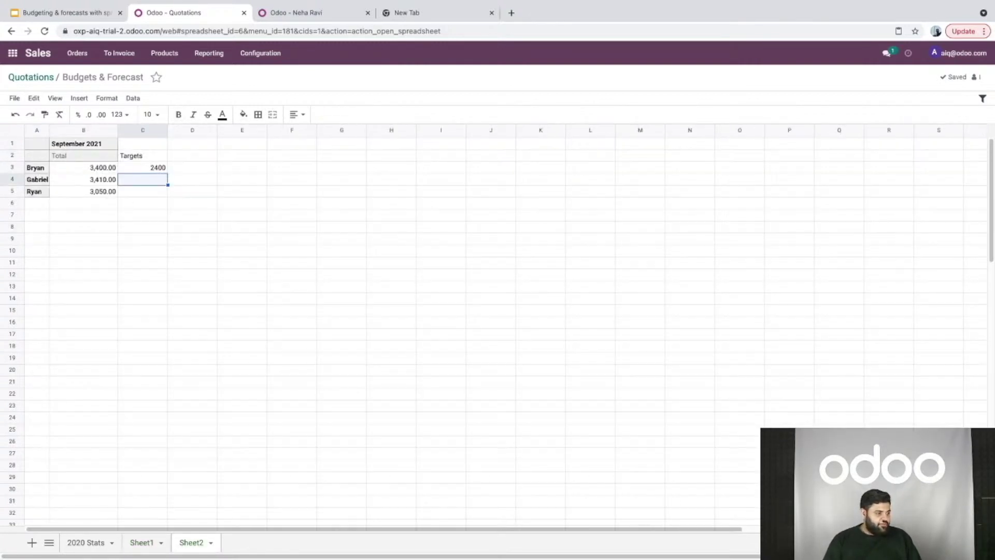
# - Link the second salesperson's target in C4 to the Australia September 2021 target with =Sheet1!F8
pyautogui.doubleClick(155, 180)
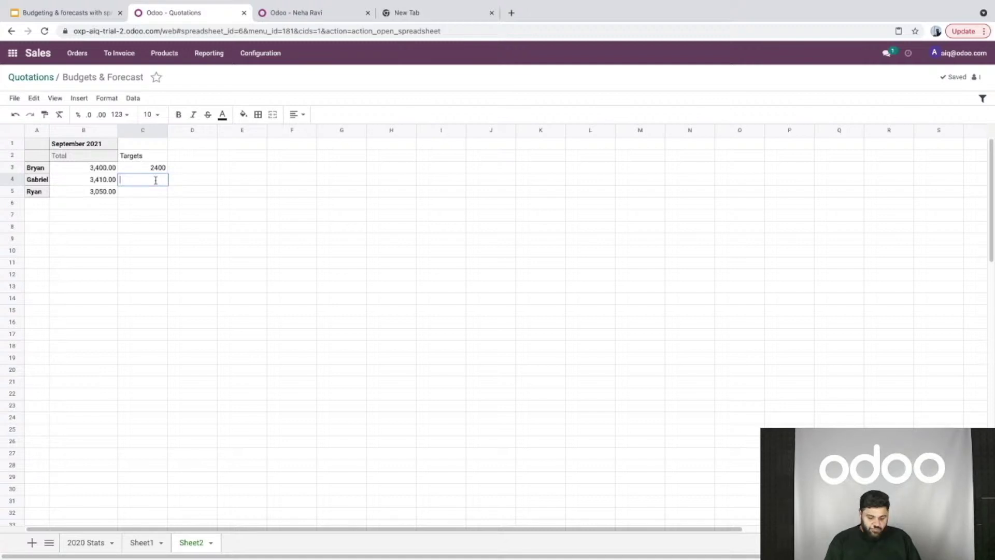
pyautogui.write('=')
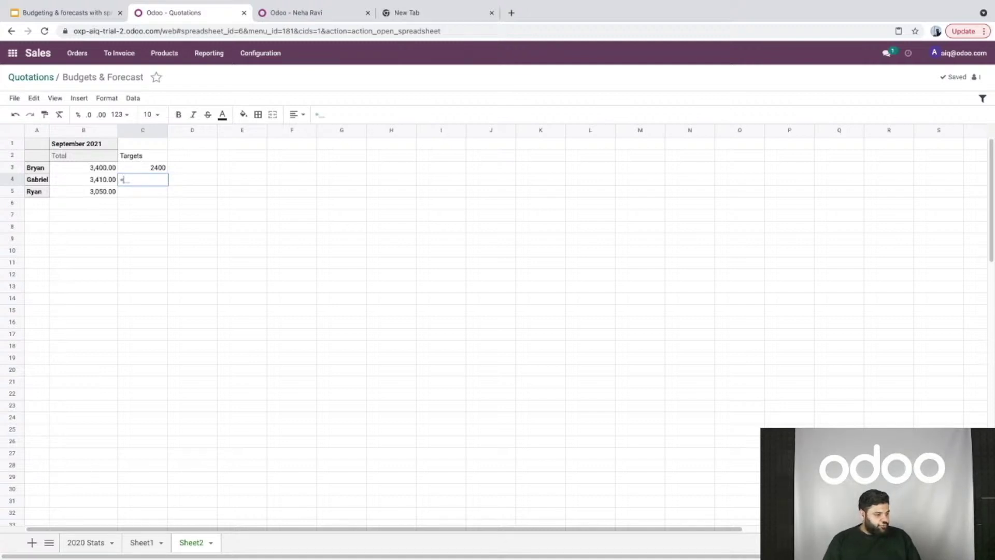
pyautogui.click(144, 543)
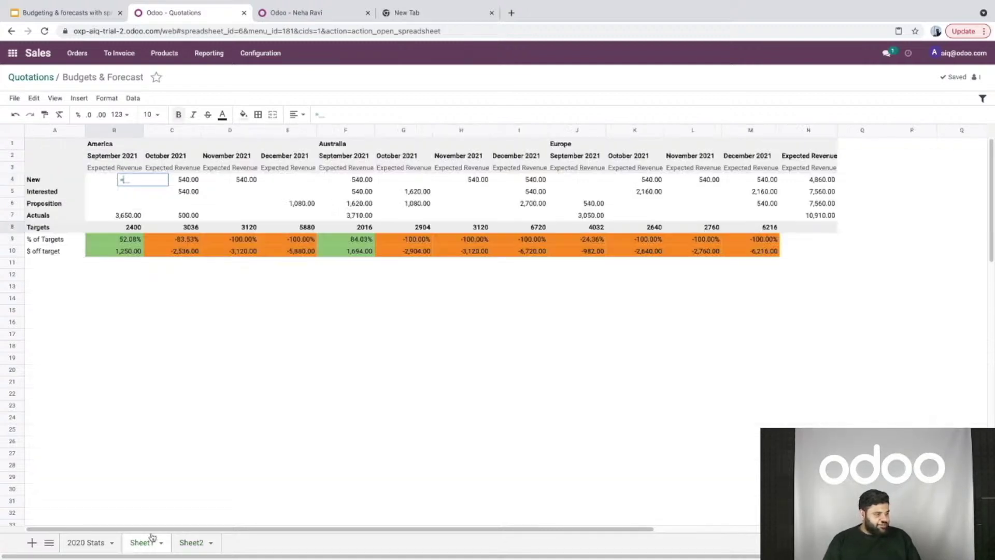
pyautogui.click(367, 217)
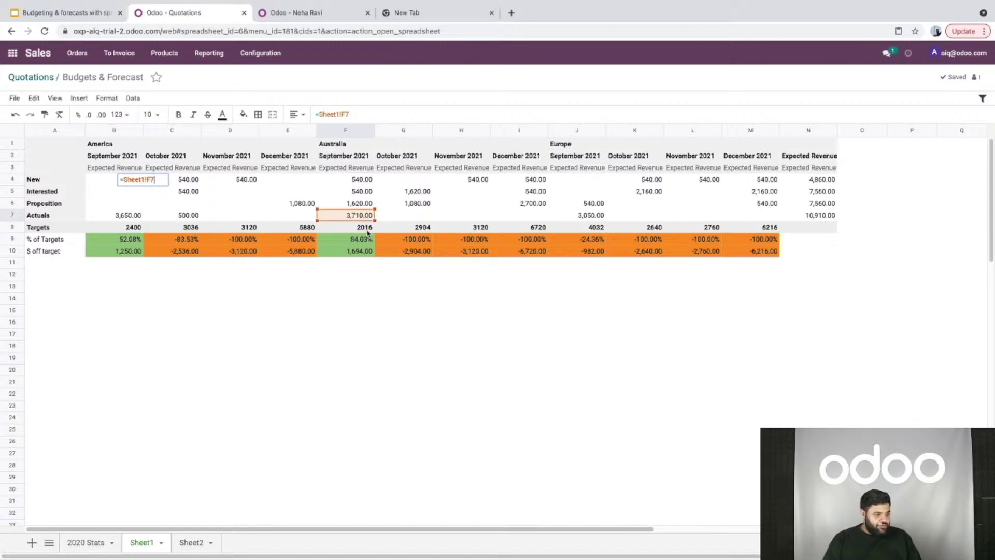
pyautogui.click(368, 232)
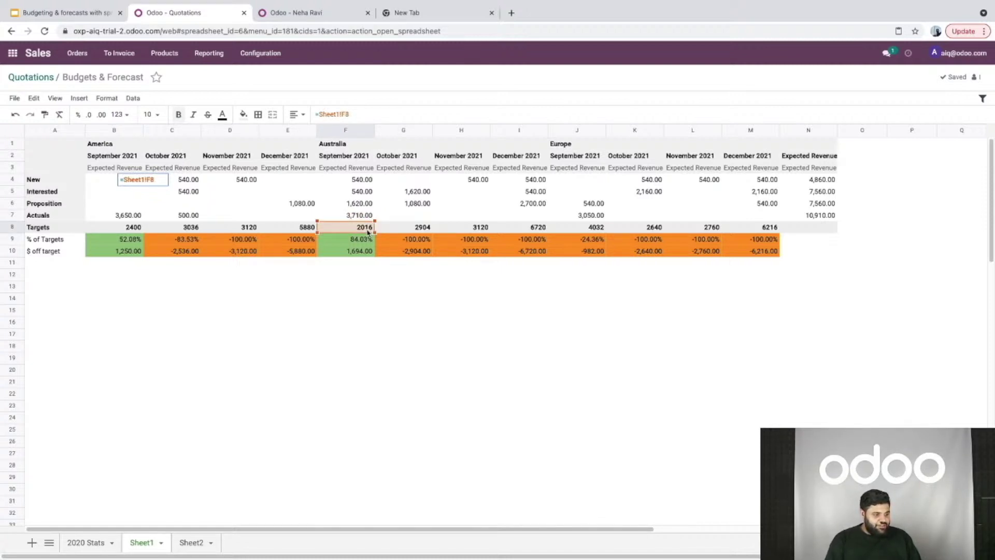
pyautogui.press('Return')
# - Link the third salesperson's target in C5 to the Europe September 2021 target with =Sheet1!J8
pyautogui.doubleClick(146, 191)
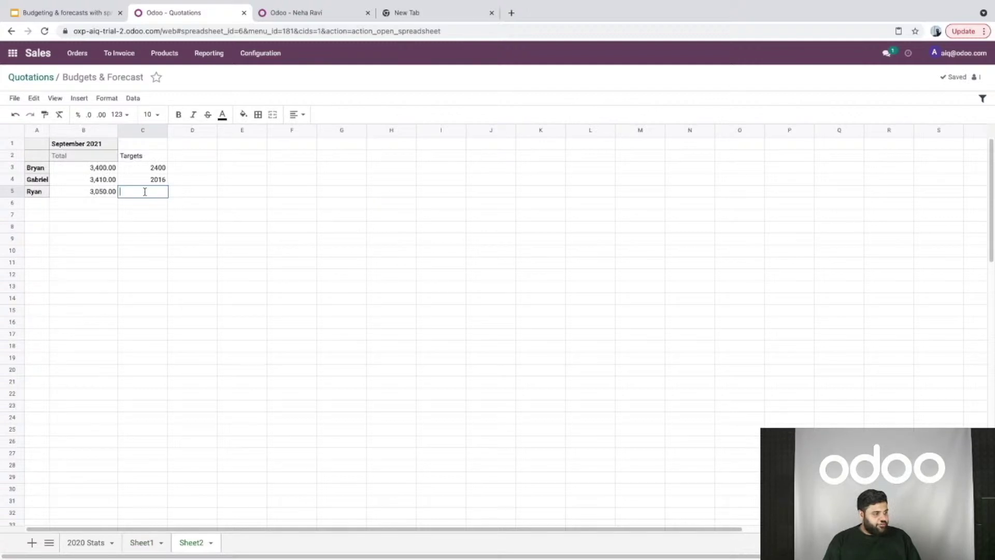
pyautogui.write('=')
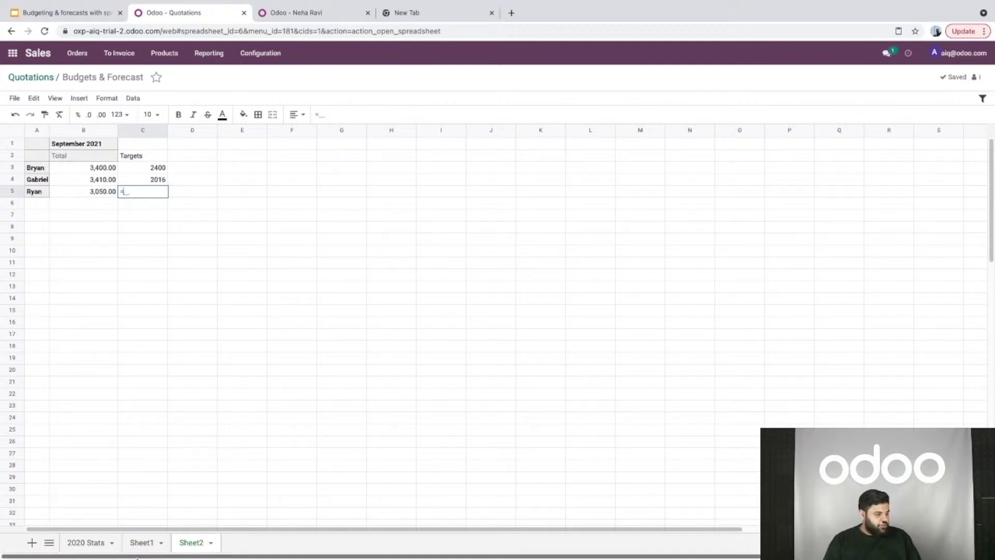
pyautogui.click(142, 542)
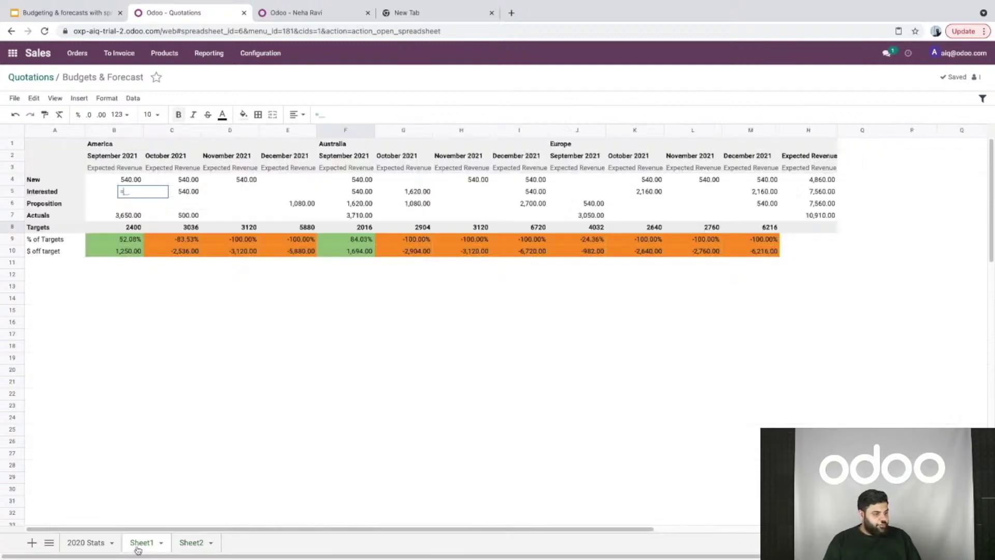
pyautogui.click(601, 217)
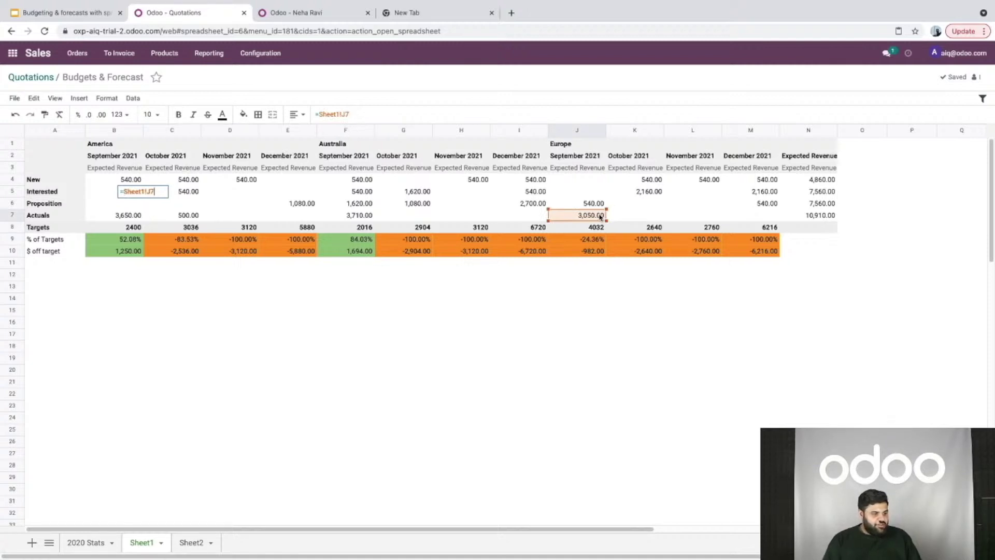
pyautogui.click(603, 228)
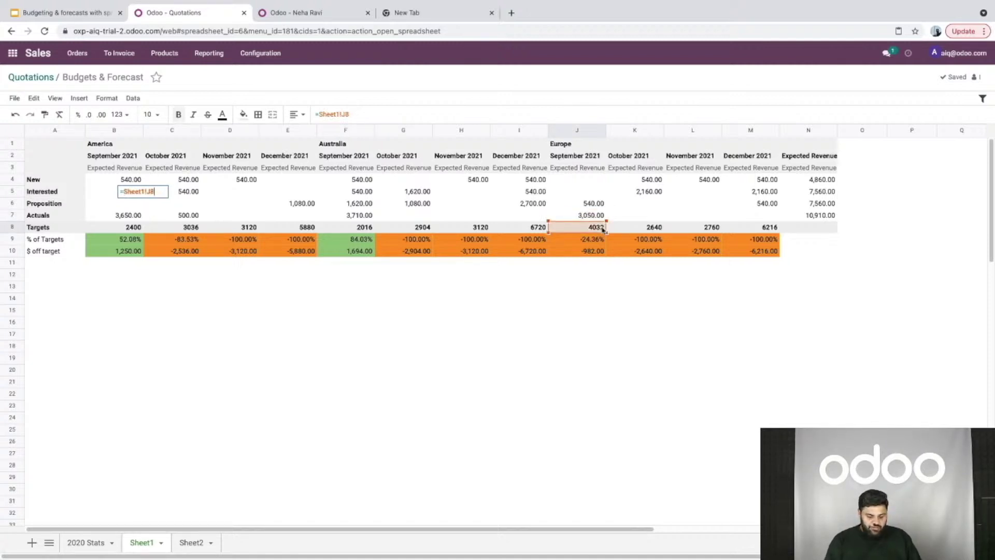
pyautogui.press('Return')
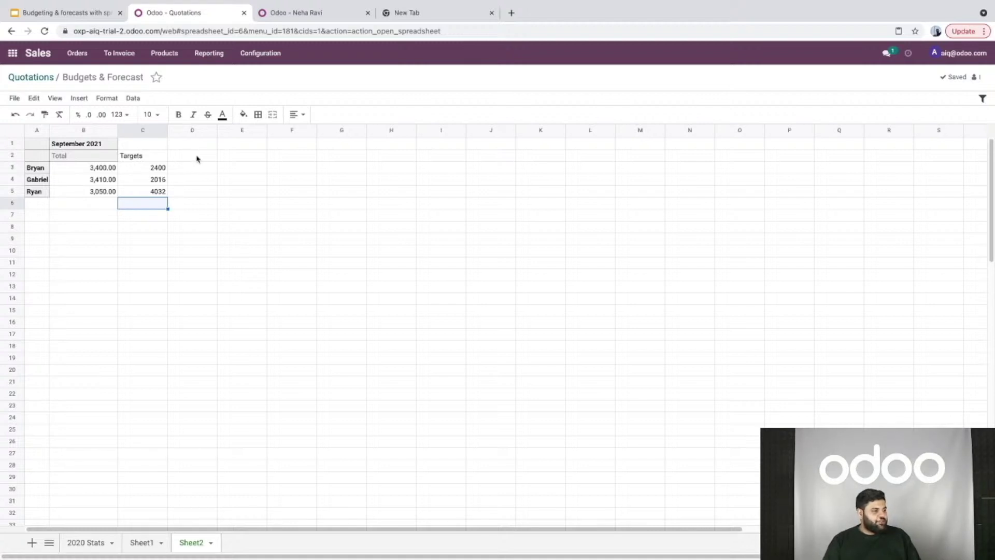
# - Widen the salesperson column A and enter the label Commissions in cell A7
pyautogui.moveTo(49, 130); pyautogui.dragTo(84, 133)
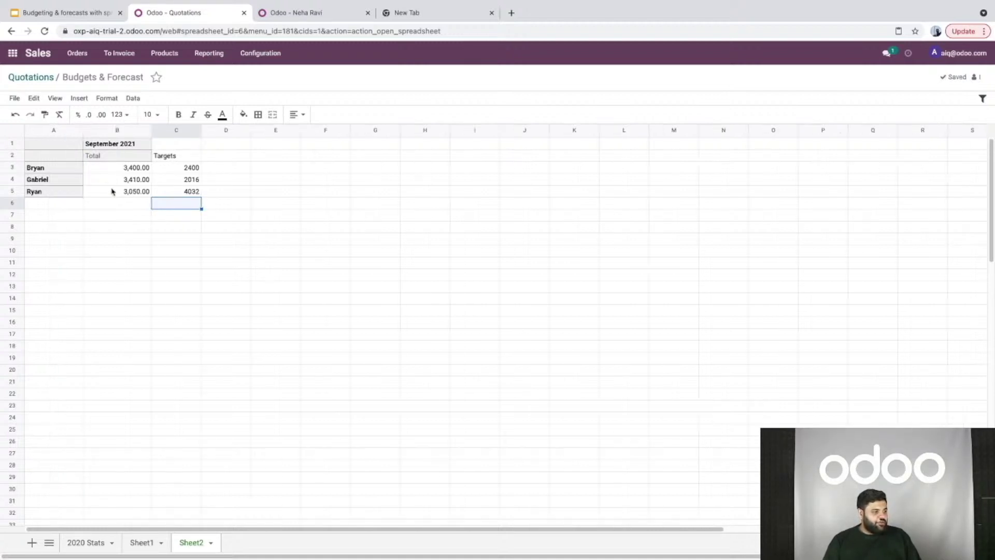
pyautogui.doubleClick(60, 216)
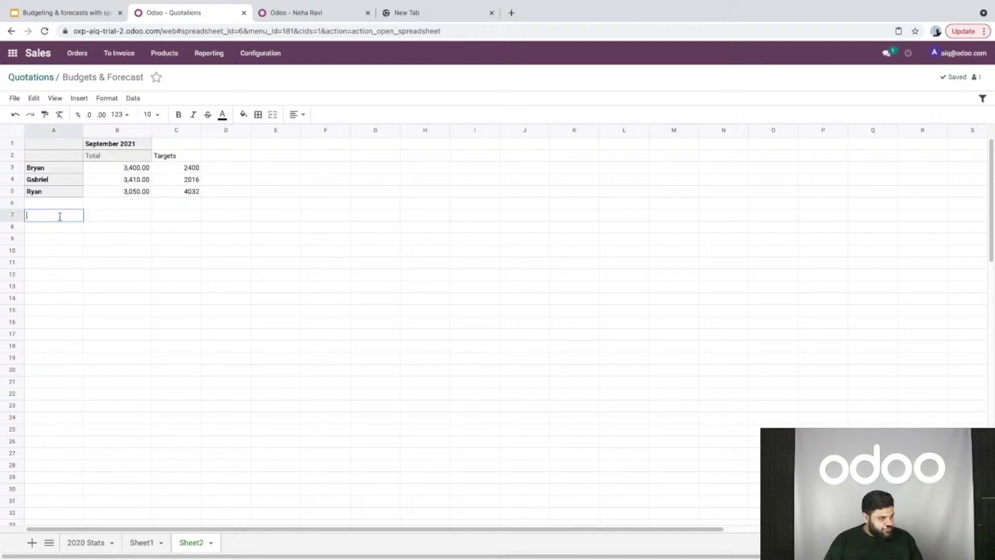
pyautogui.write('Commissions')
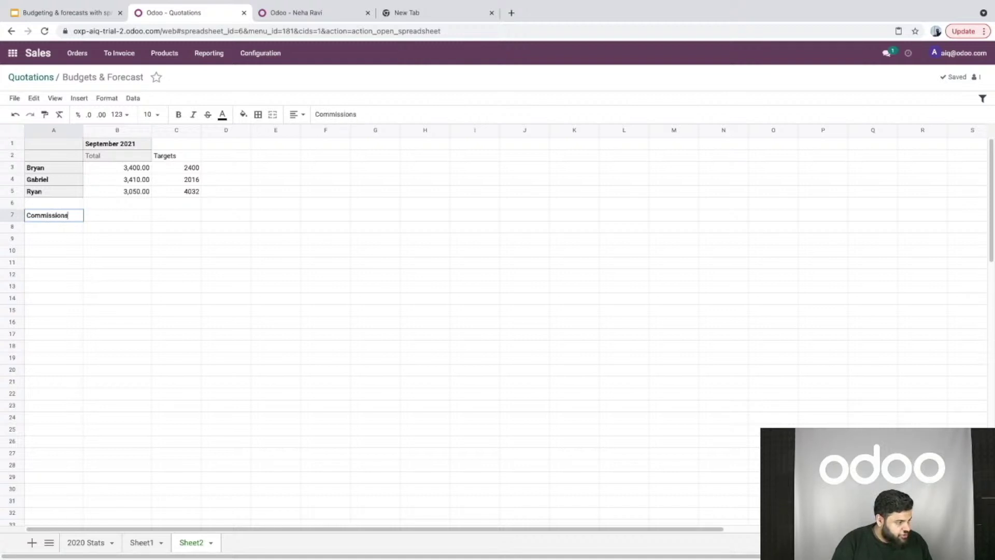
# - Label cell A8 Rev > 100% and enter the commission rate 0.2 beside it in B8
pyautogui.doubleClick(65, 226)
pyautogui.write('Rev')
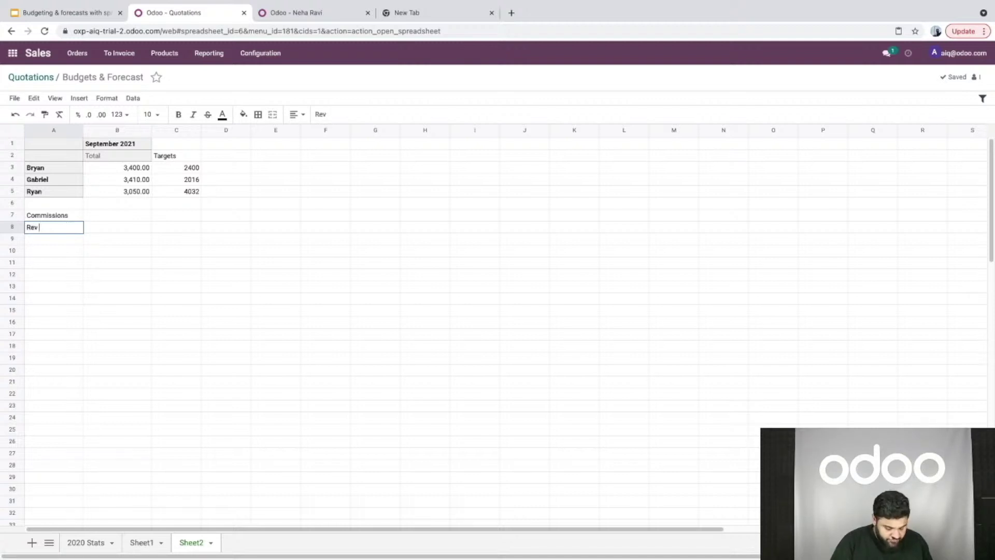
pyautogui.write(' > 100%')
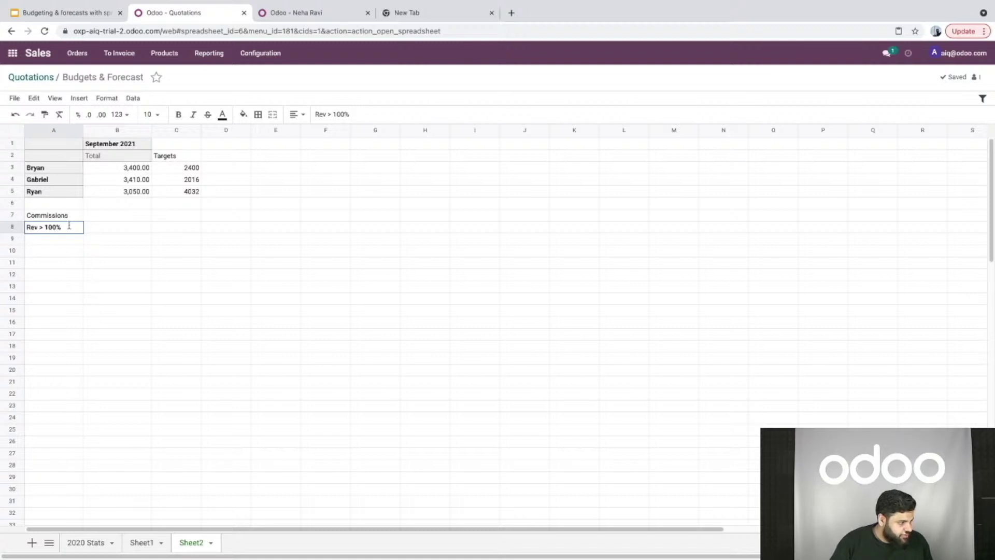
pyautogui.click(55, 227)
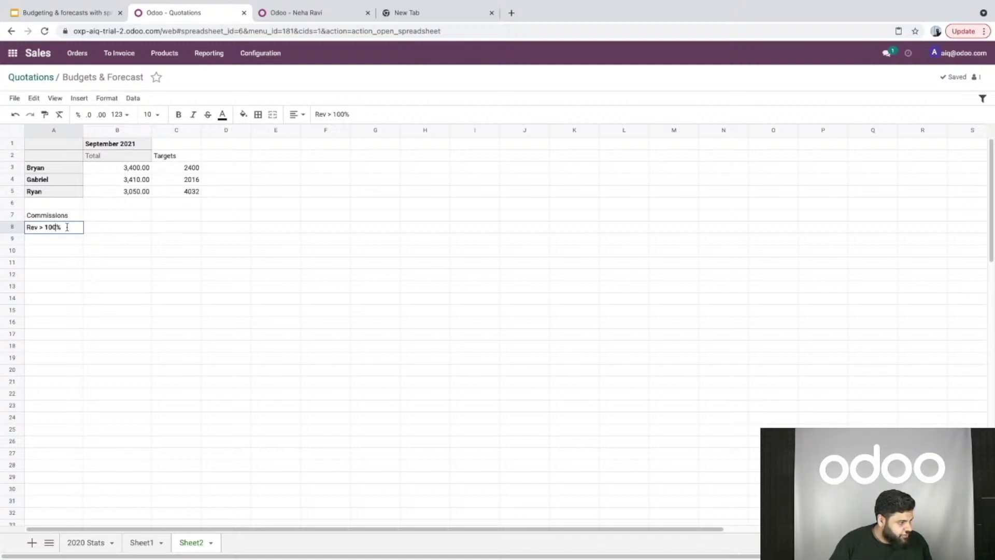
pyautogui.click(104, 228)
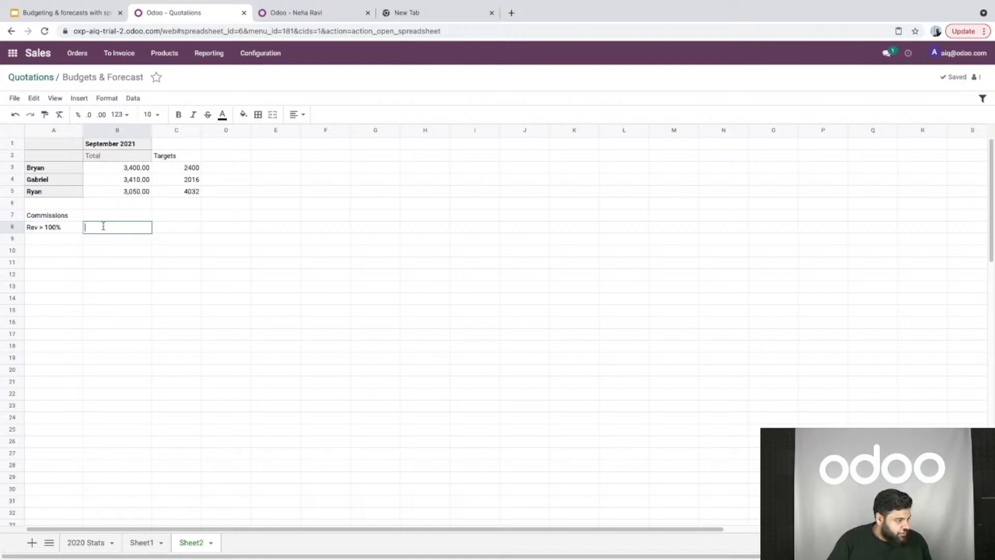
pyautogui.write('0.21')
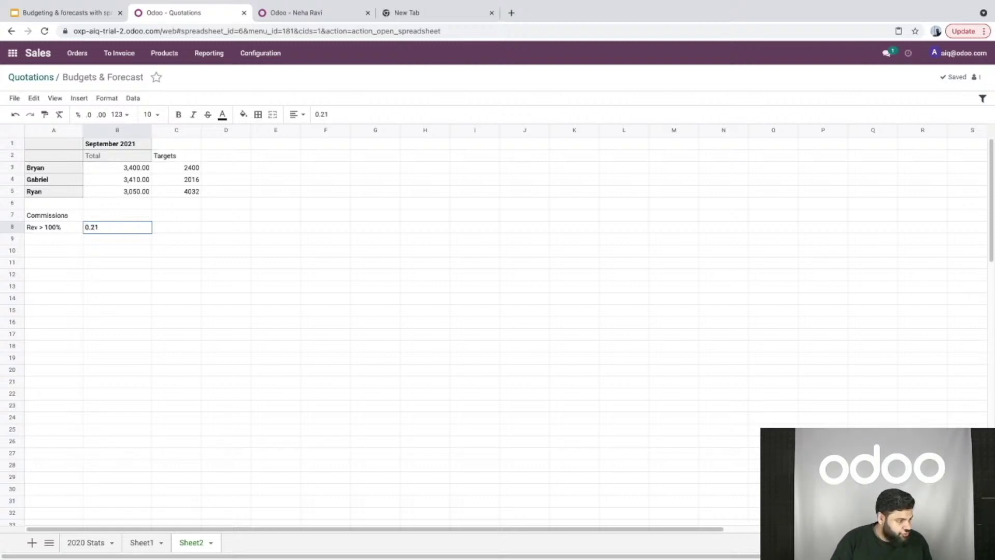
pyautogui.press('Return')
# - Label cell A9 Rev < 100% and enter the commission rate 0.1 beside it in B9
pyautogui.click(52, 241)
pyautogui.doubleClick(52, 241)
pyautogui.write('Re')
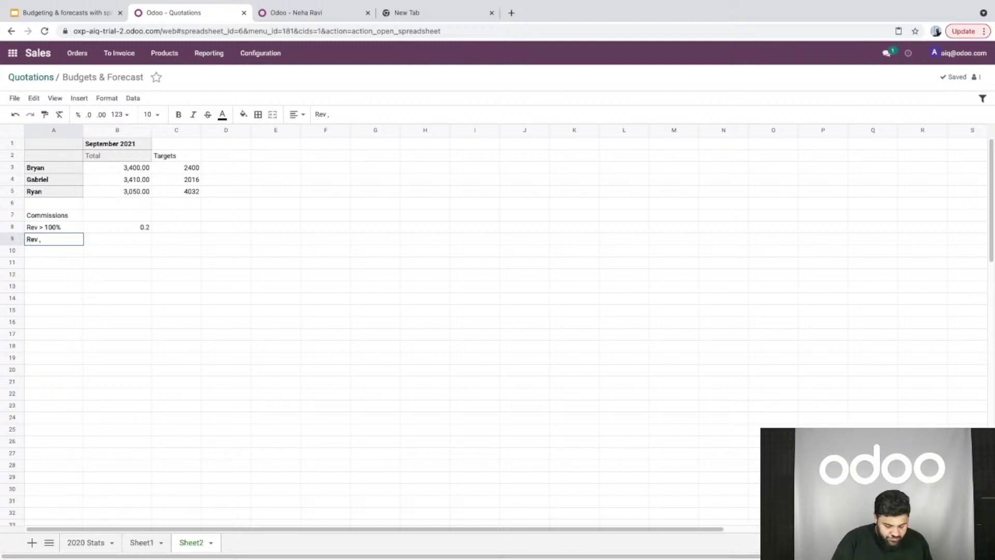
pyautogui.write('v <')
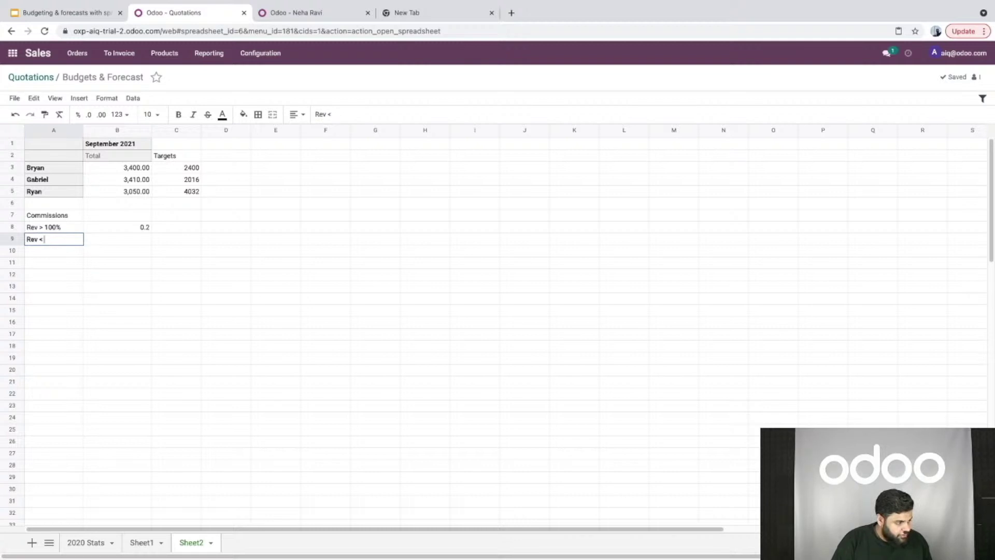
pyautogui.write(' 100')
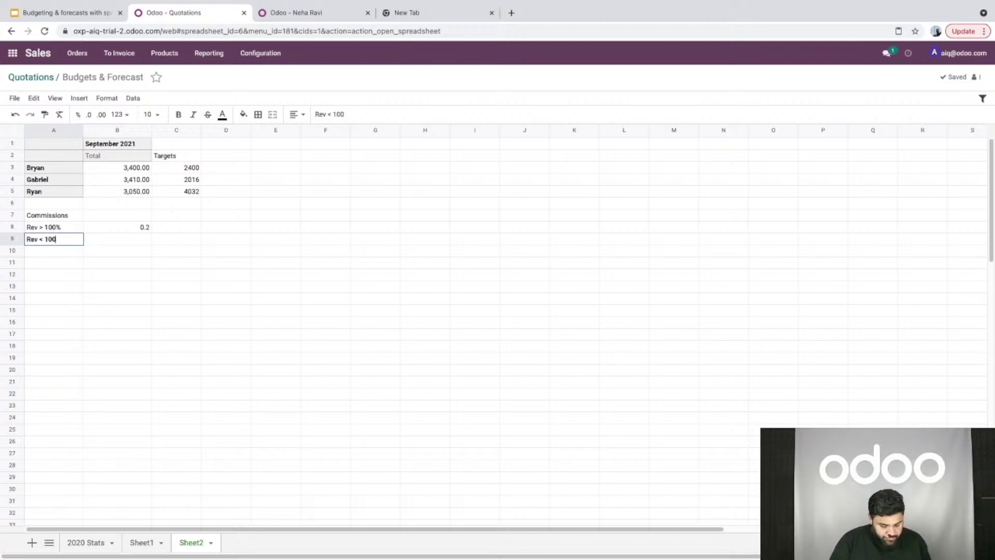
pyautogui.write('%')
pyautogui.doubleClick(139, 237)
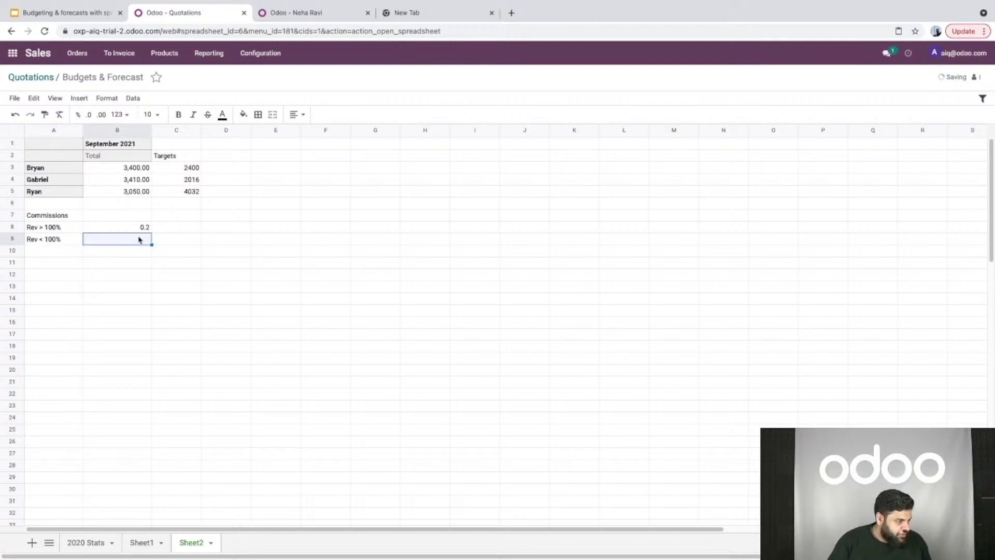
pyautogui.write('0')
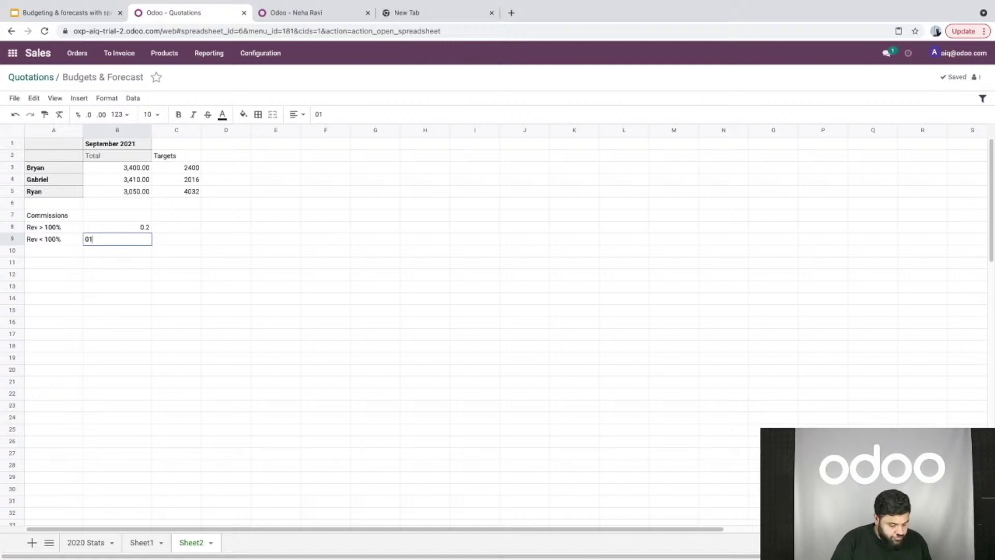
pyautogui.write('.1')
pyautogui.press('Return')
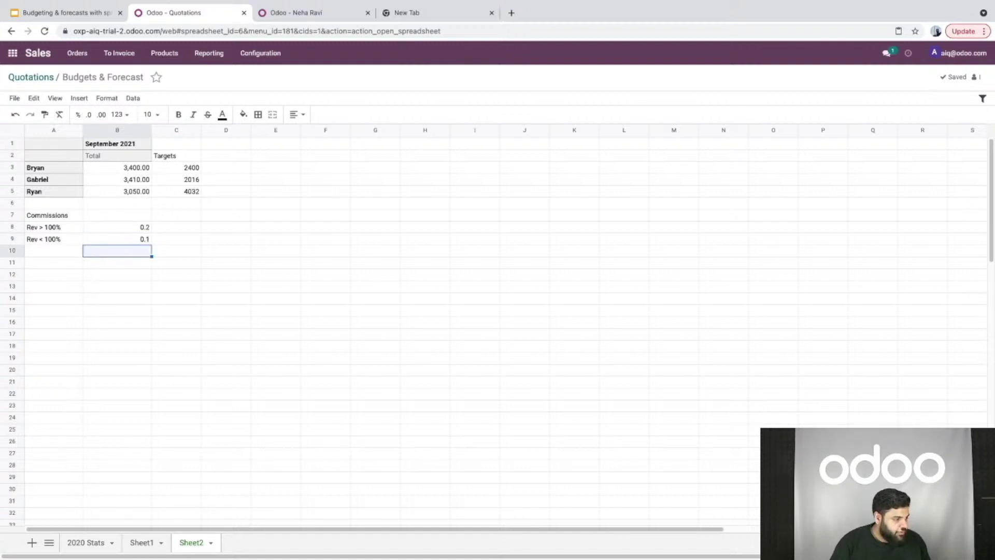
# - Add the column header % acheived in cell D2, next to Targets
pyautogui.doubleClick(231, 156)
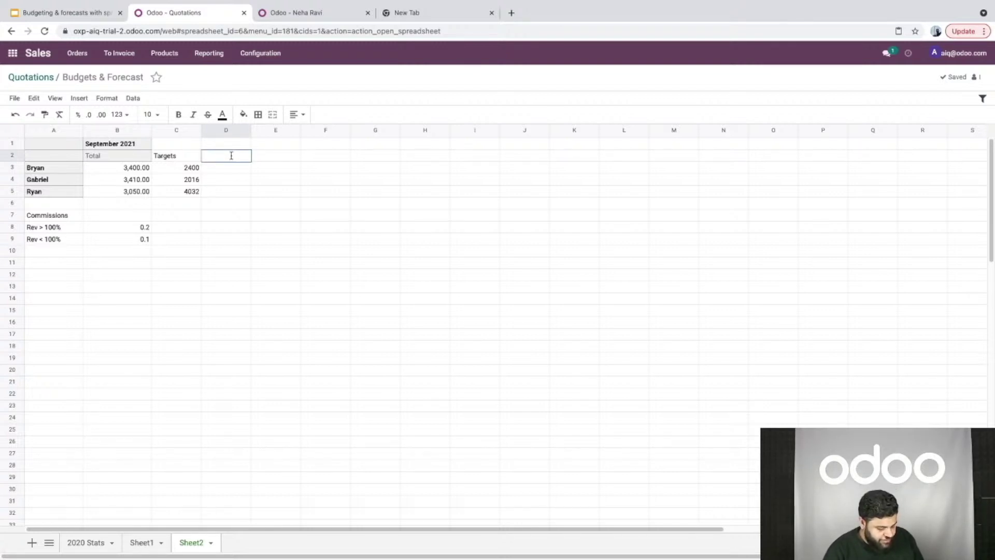
pyautogui.write('%')
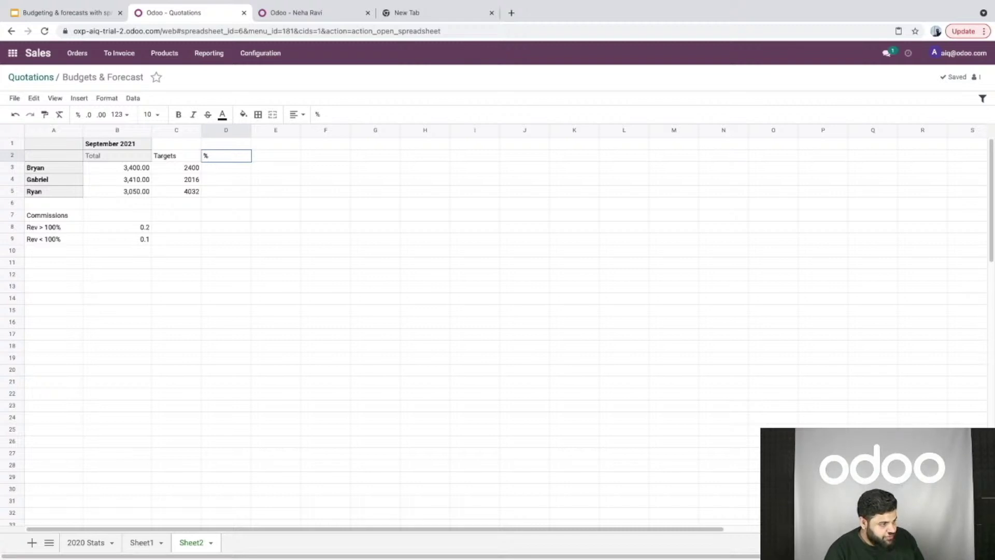
pyautogui.write(' acheived')
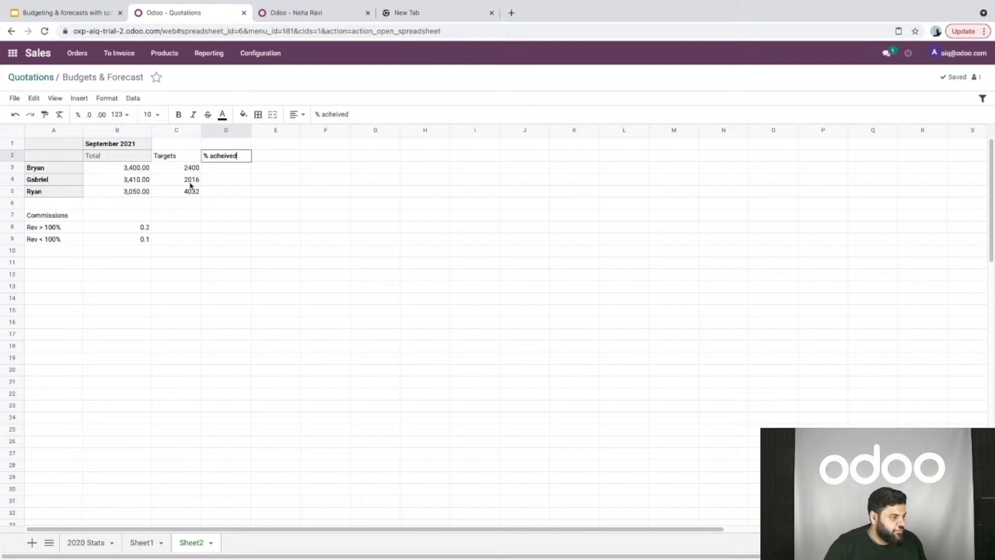
# - Calculate the first salesperson's achievement against target in D3 with =(B3-C3)/C3
pyautogui.click(229, 167)
pyautogui.doubleClick(231, 167)
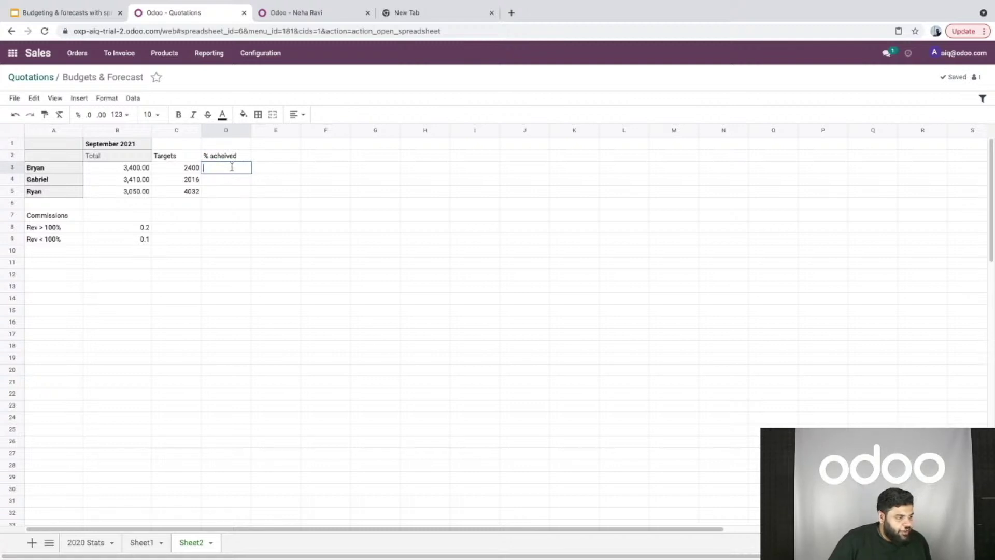
pyautogui.write('=')
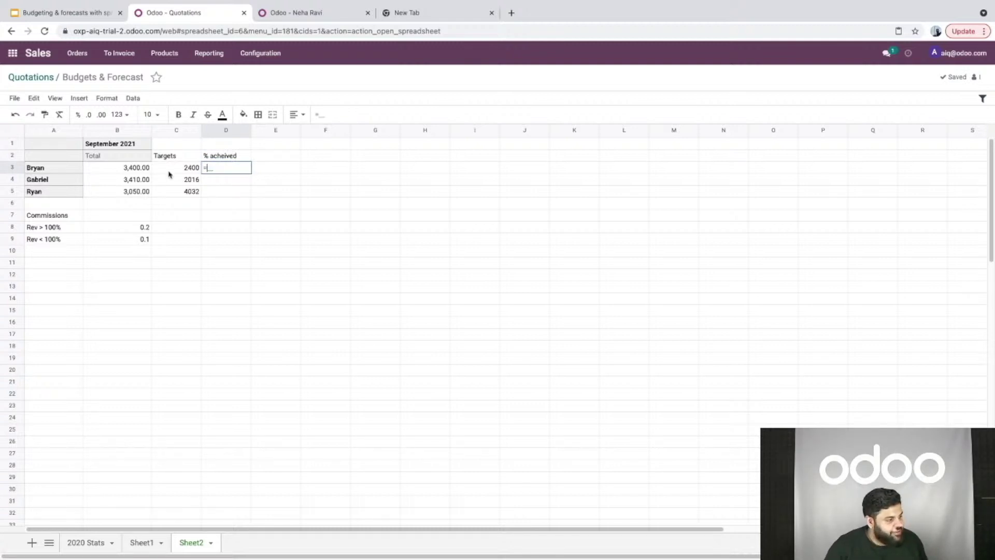
pyautogui.write('(')
pyautogui.click(146, 169)
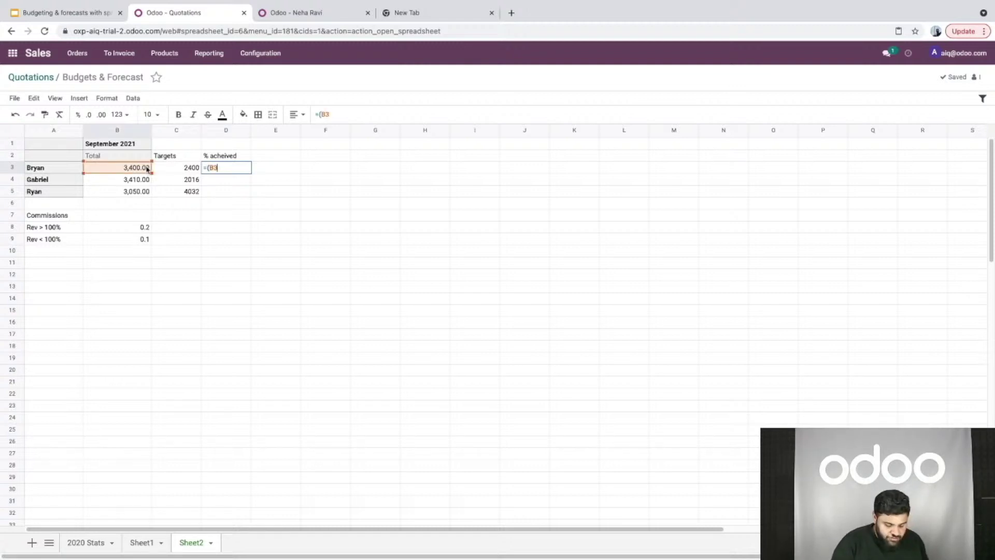
pyautogui.write('-')
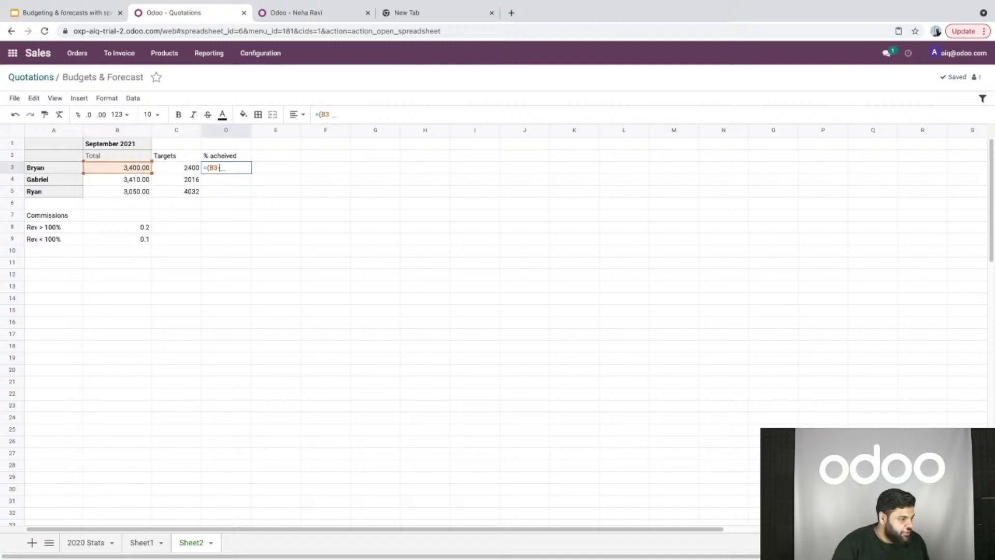
pyautogui.click(186, 169)
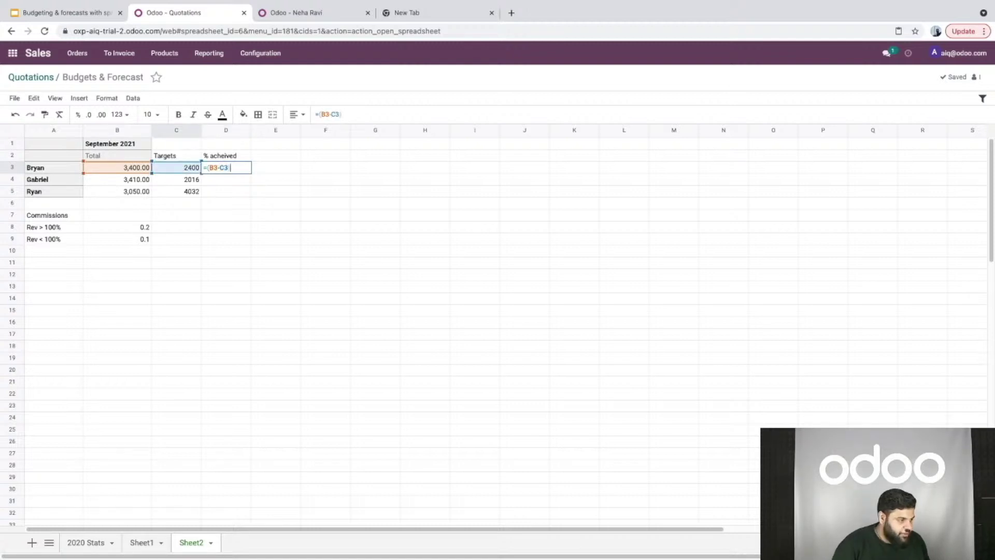
pyautogui.write(')/')
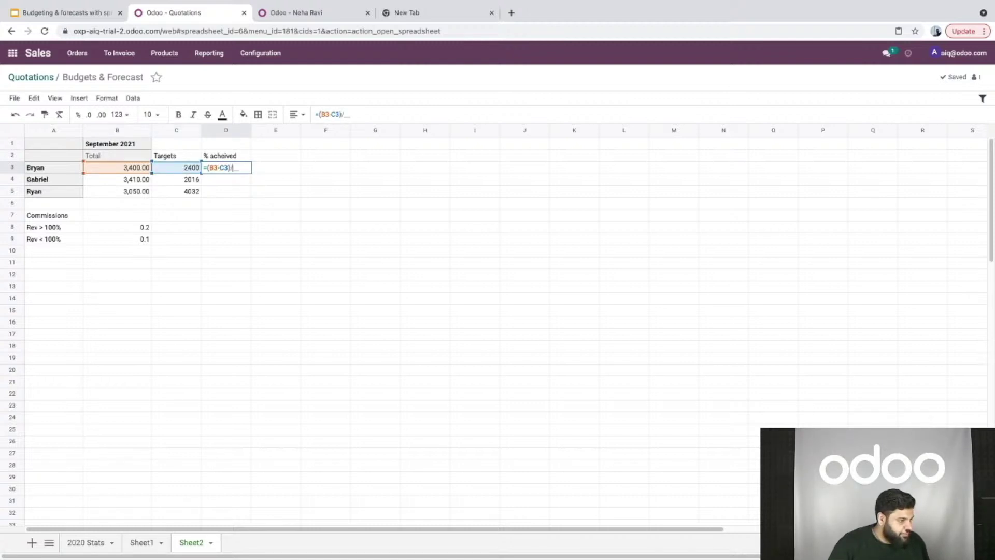
pyautogui.click(172, 169)
pyautogui.press('Return')
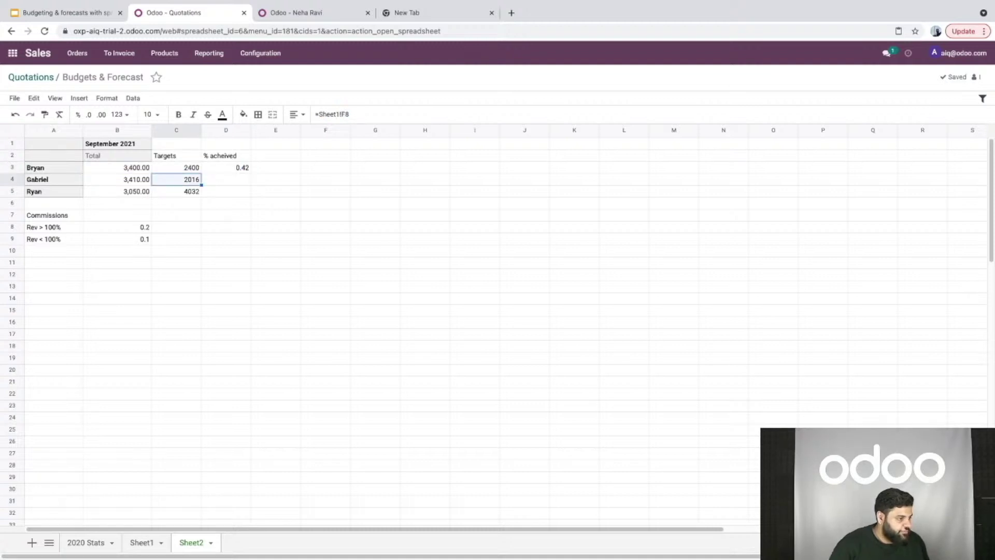
# - Fill the D3 formula down to D5 and format D3:D5 as percentages
pyautogui.click(249, 168)
pyautogui.moveTo(252, 174); pyautogui.dragTo(251, 194)
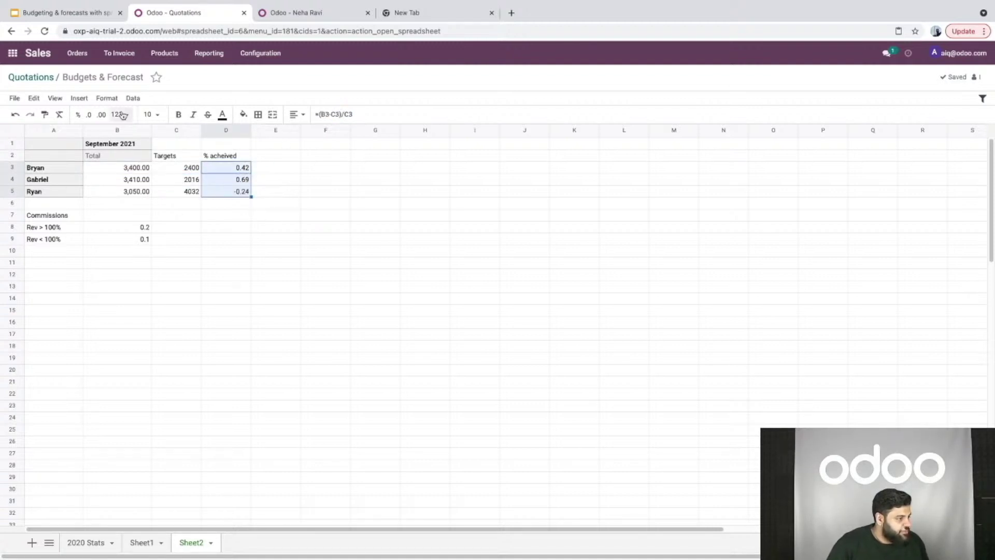
pyautogui.click(107, 99)
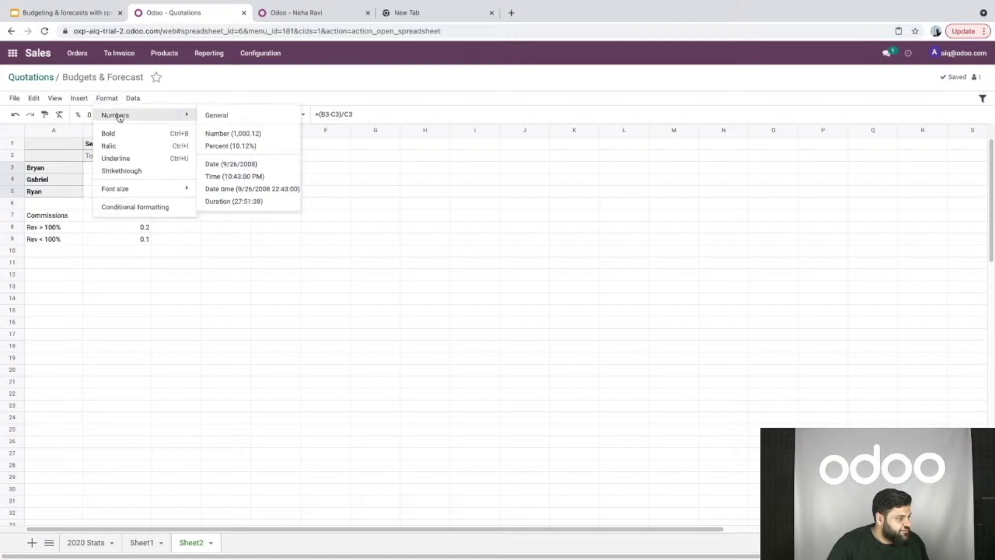
pyautogui.click(223, 145)
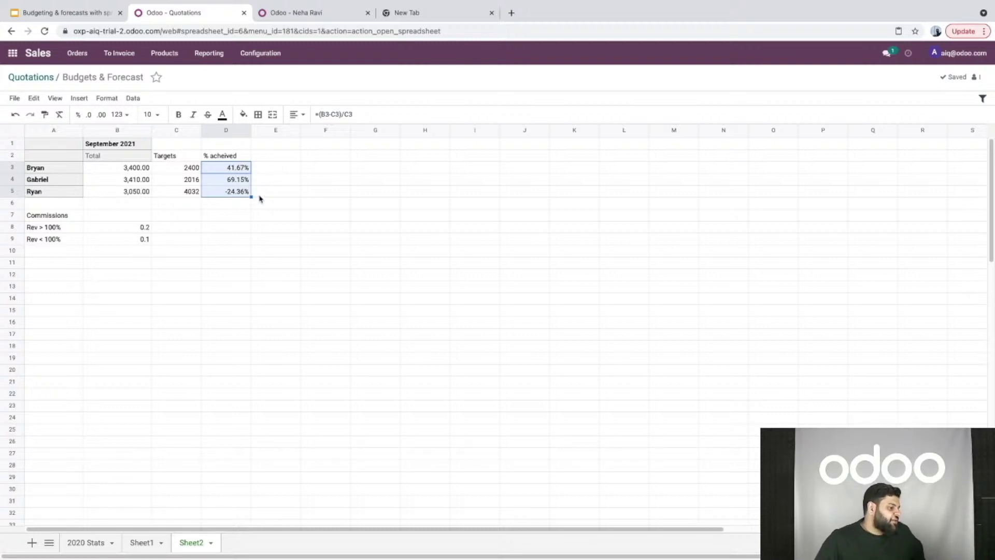
# - Add a conditional formatting rule to D3:D5 that fills cells green when the value is greater than 0
pyautogui.click(108, 98)
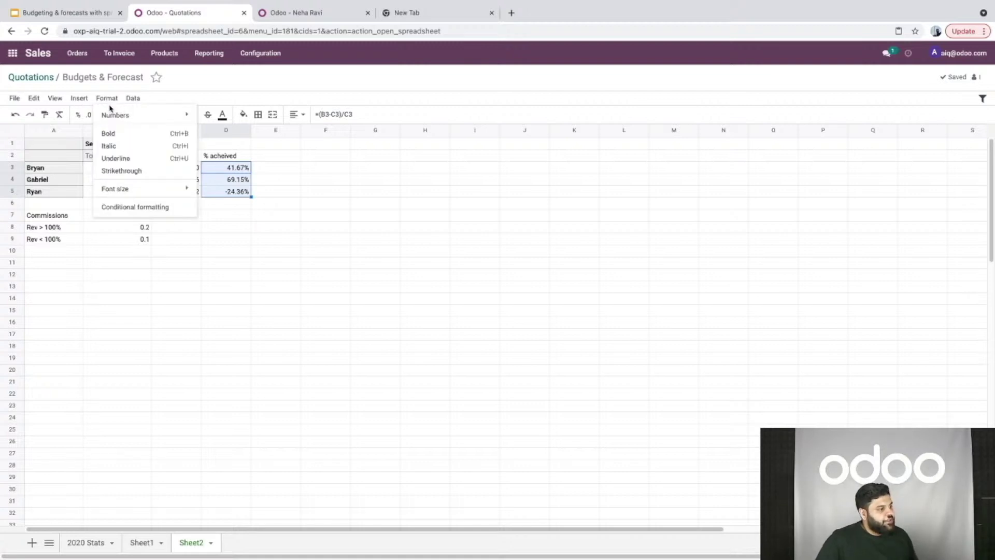
pyautogui.click(152, 207)
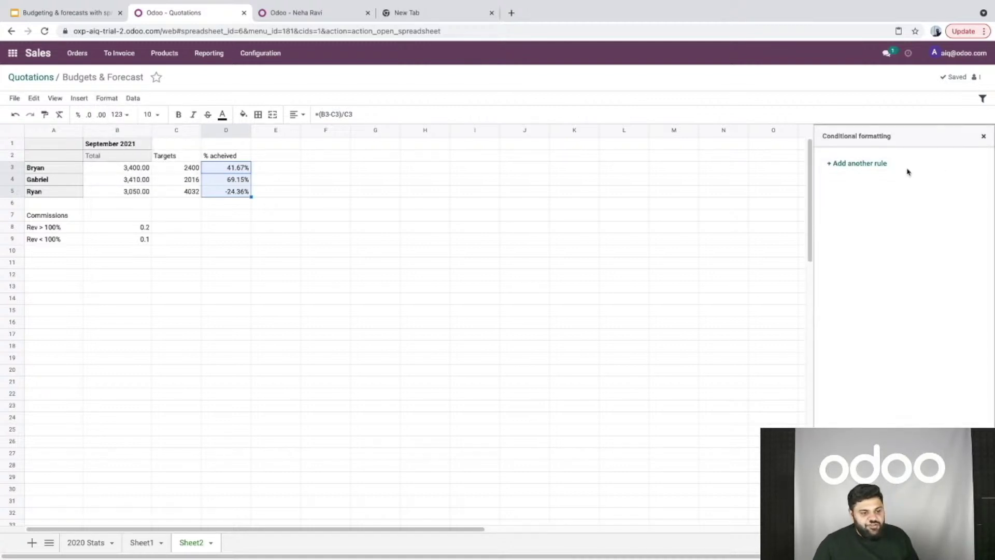
pyautogui.click(860, 164)
pyautogui.click(854, 267)
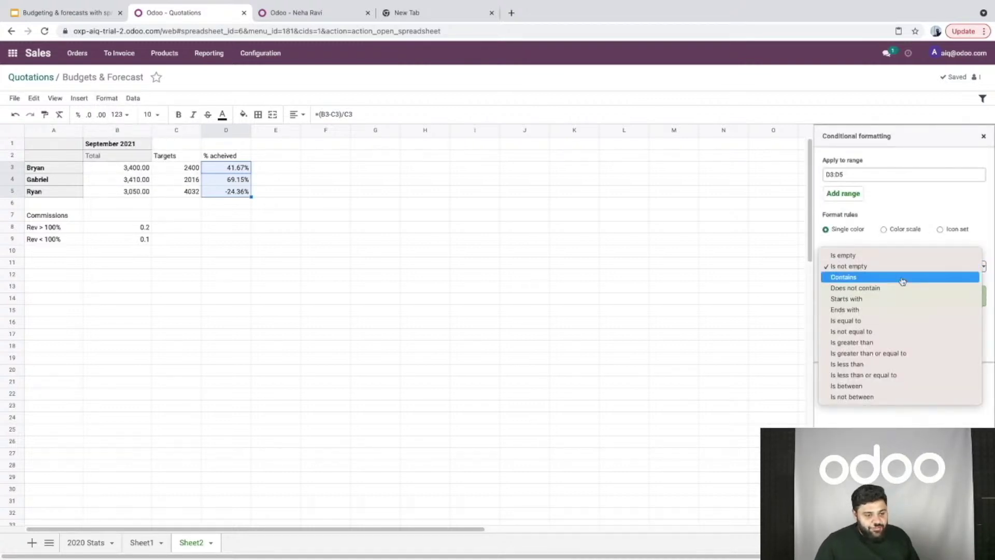
pyautogui.click(881, 342)
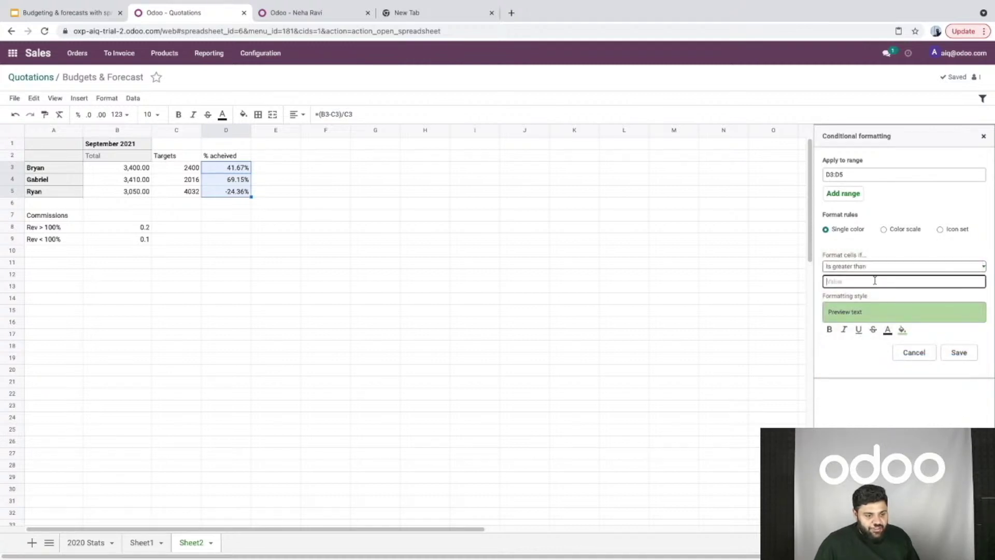
pyautogui.write('0')
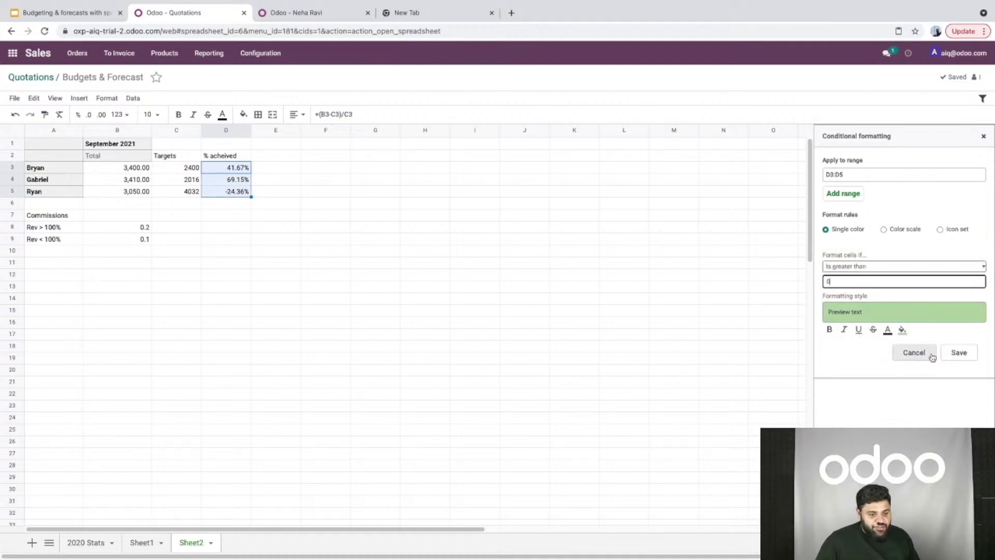
pyautogui.click(902, 330)
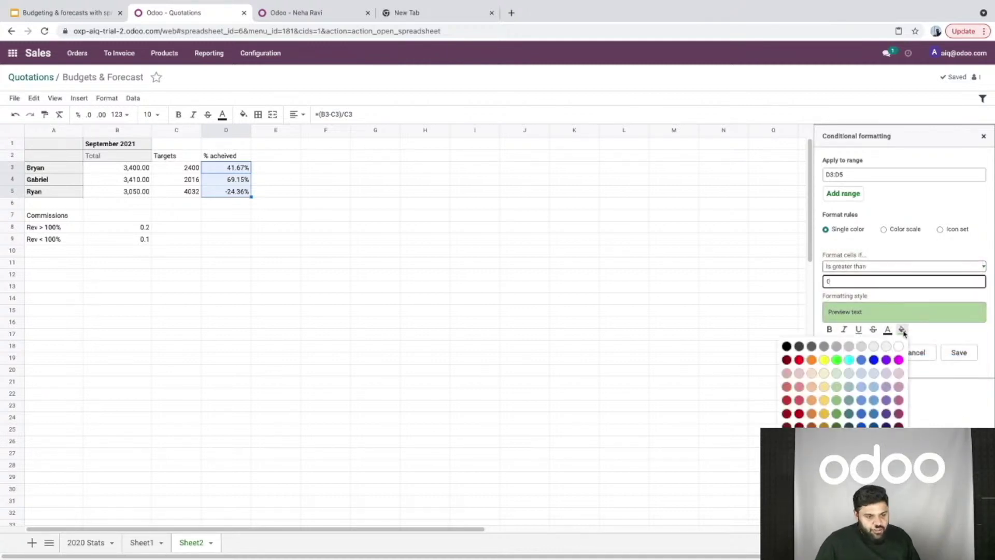
pyautogui.click(841, 403)
pyautogui.click(959, 352)
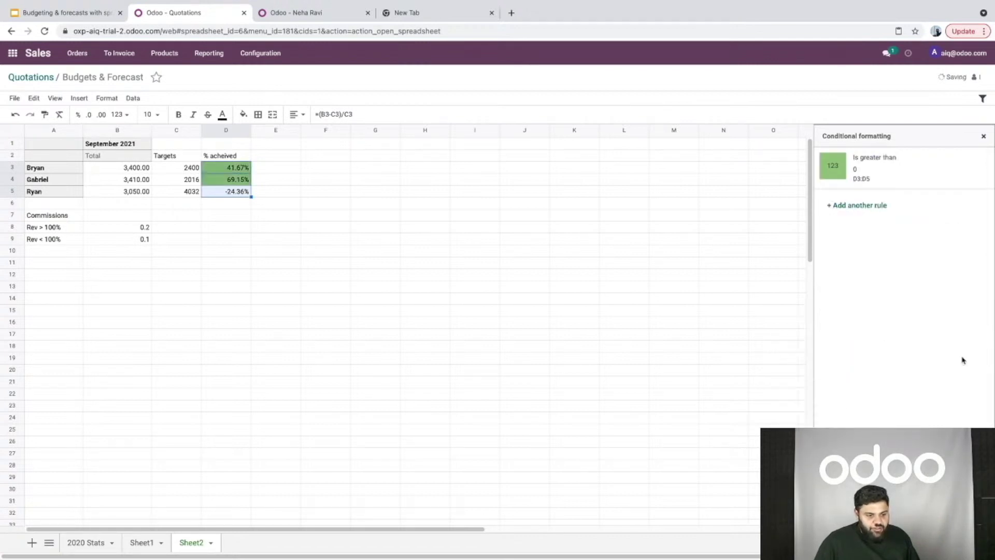
# - Add a second conditional formatting rule to D3:D5 that fills cells orange when the value is less than 0
pyautogui.click(862, 211)
pyautogui.click(870, 268)
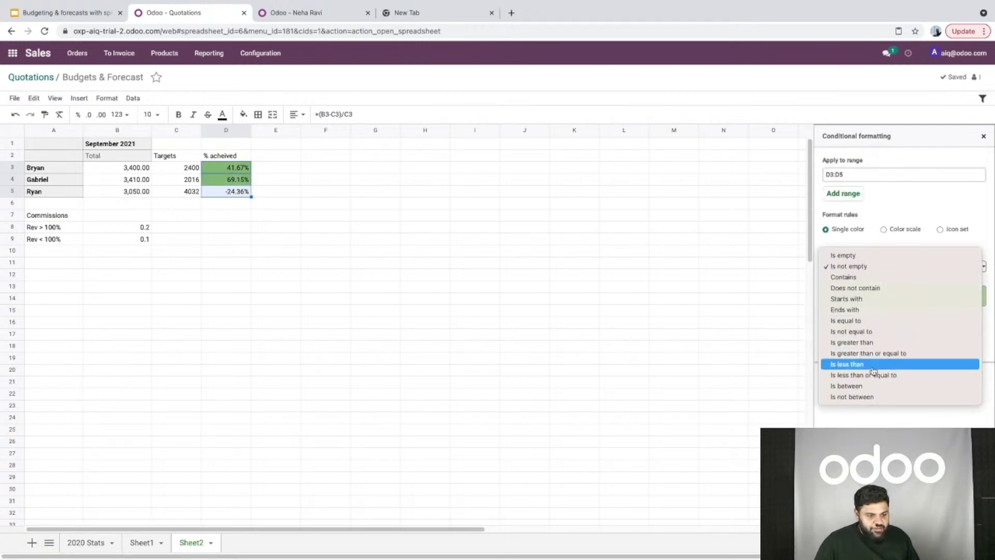
pyautogui.press('Return')
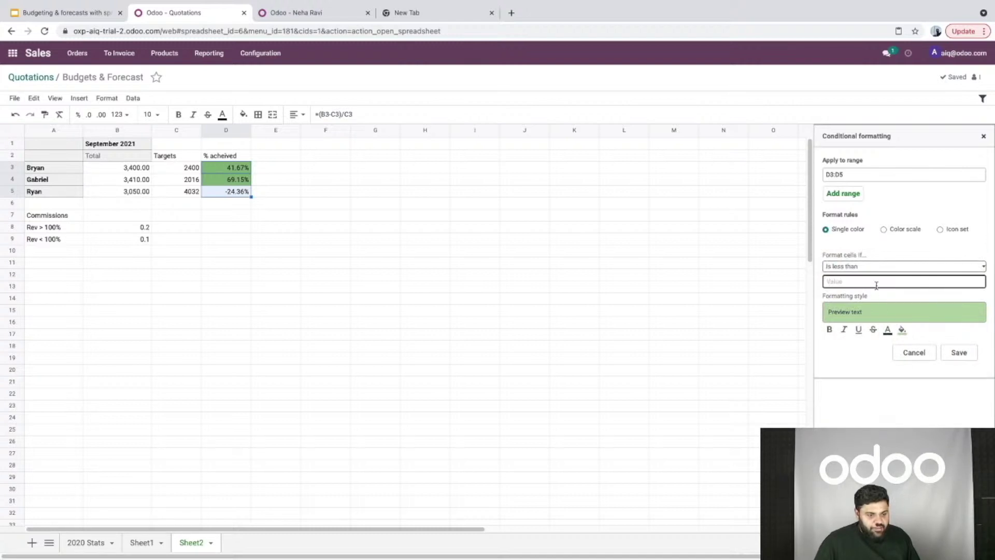
pyautogui.write('0')
pyautogui.click(903, 330)
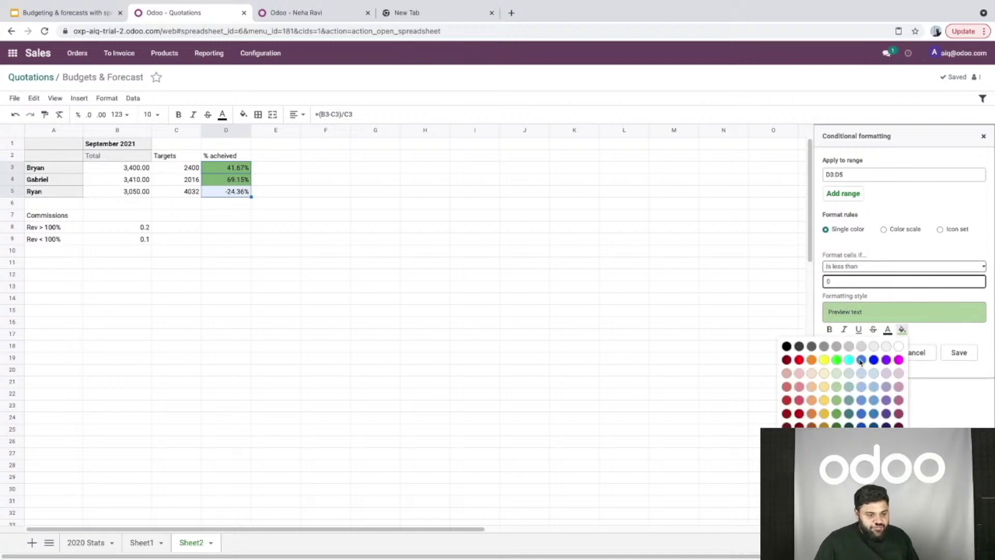
pyautogui.click(814, 363)
pyautogui.click(959, 353)
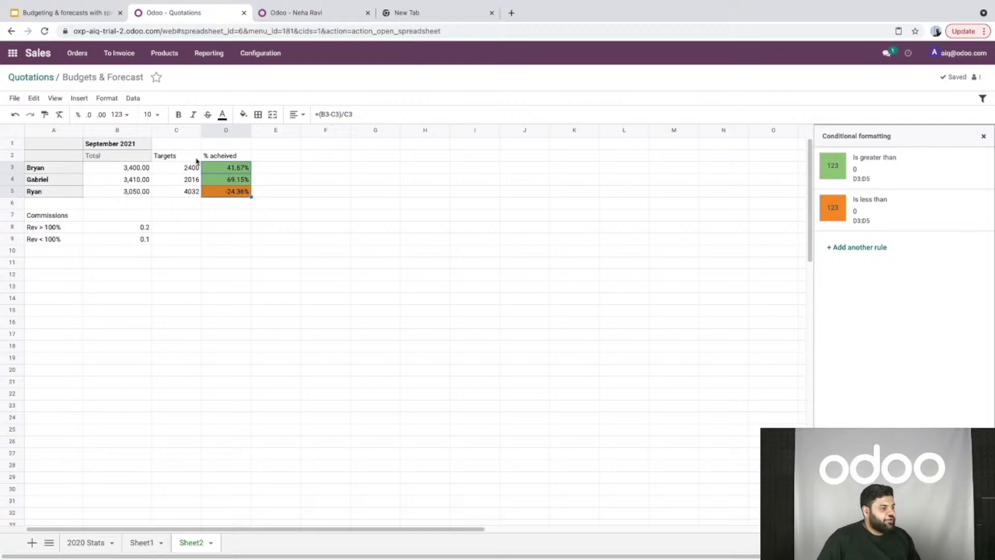
# - Enter the header "Comms payable" in E2 and widen column E to fit it
pyautogui.doubleClick(276, 155)
pyautogui.write('C')
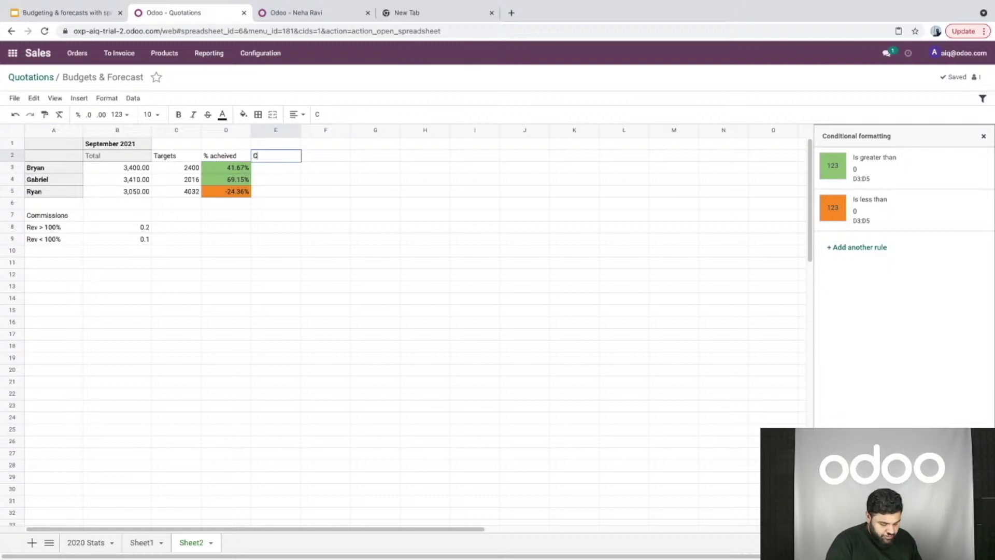
pyautogui.write('ommis')
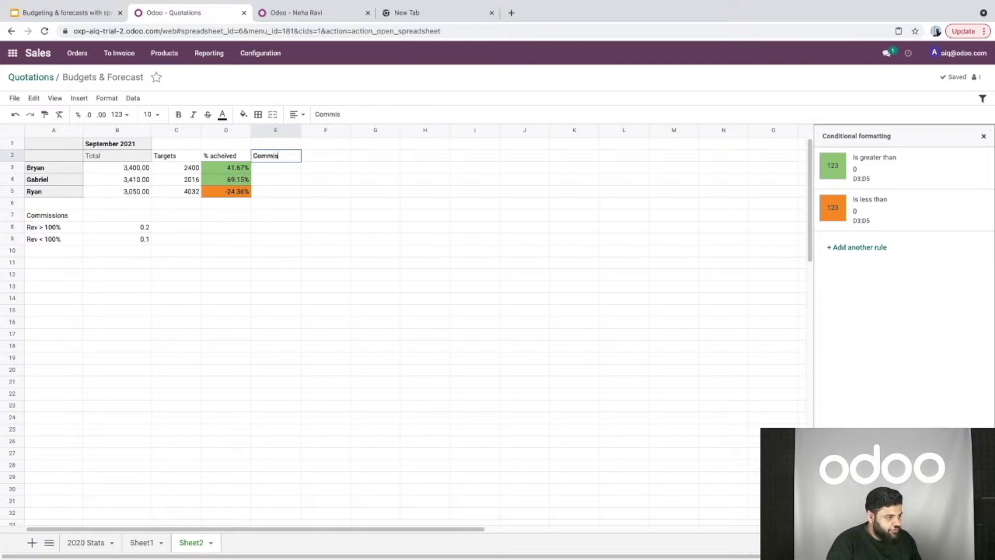
pyautogui.write('sion')
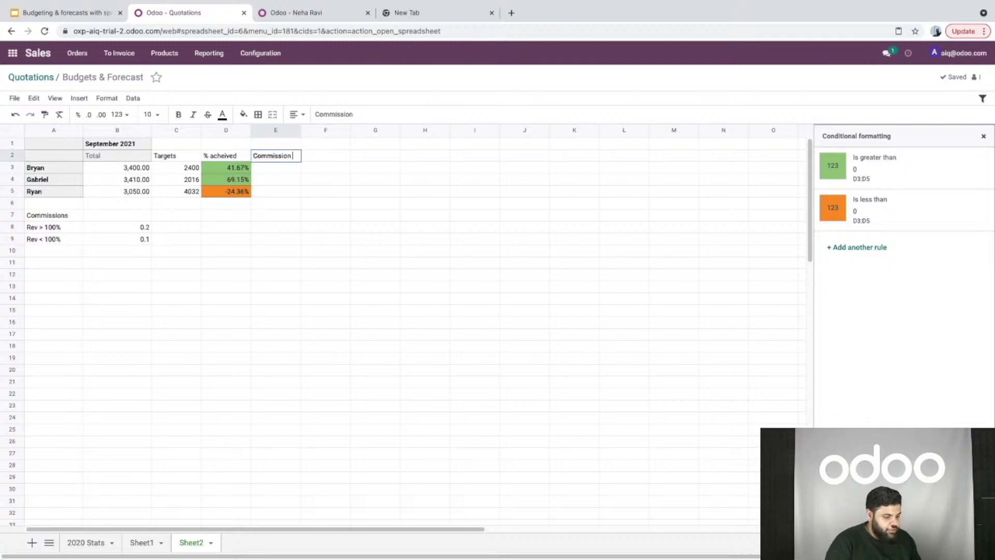
pyautogui.write(' Payabv')
pyautogui.press('BackSpace')
pyautogui.press('BackSpace')
pyautogui.press('BackSpace')
pyautogui.press('BackSpace')
pyautogui.press('BackSpace')
pyautogui.press('BackSpace')
pyautogui.press('BackSpace')
pyautogui.press('BackSpace')
pyautogui.press('BackSpace')
pyautogui.press('BackSpace')
pyautogui.press('BackSpace')
pyautogui.press('BackSpace')
pyautogui.press('BackSpace')
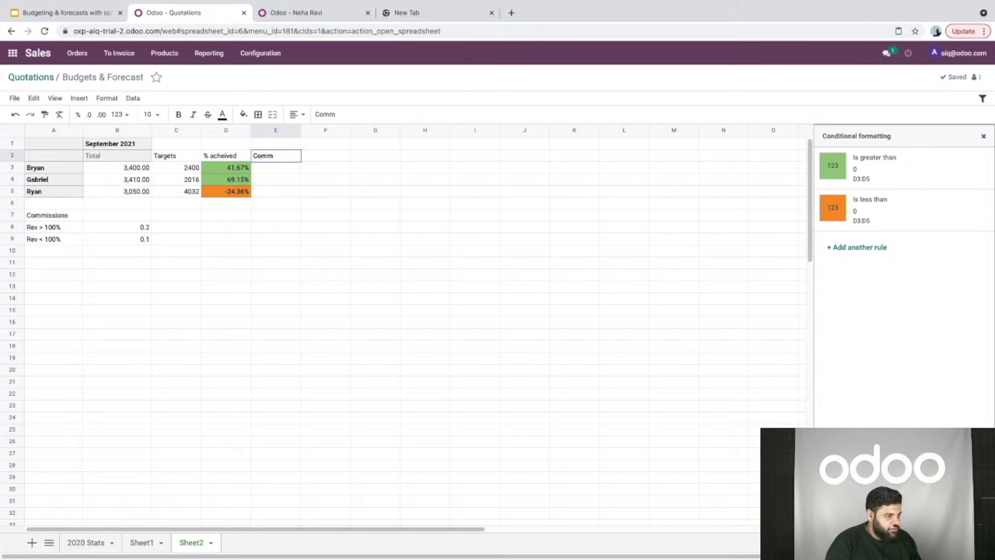
pyautogui.write('s payab')
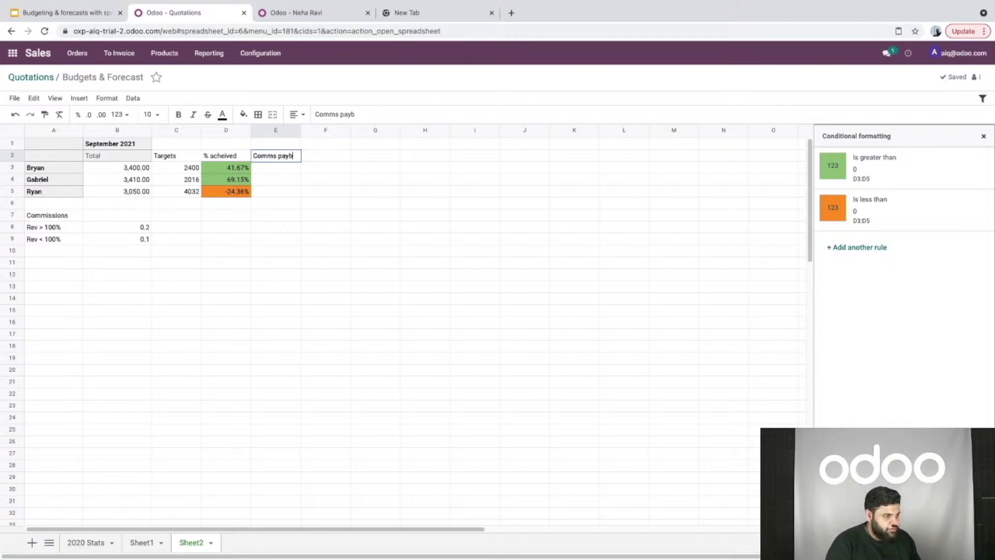
pyautogui.write('le')
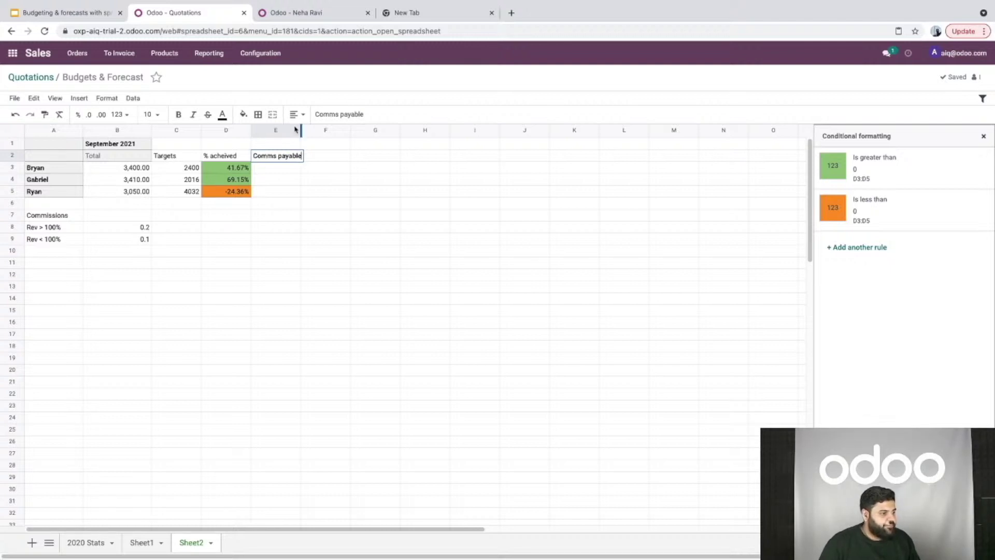
pyautogui.moveTo(302, 131); pyautogui.dragTo(319, 130)
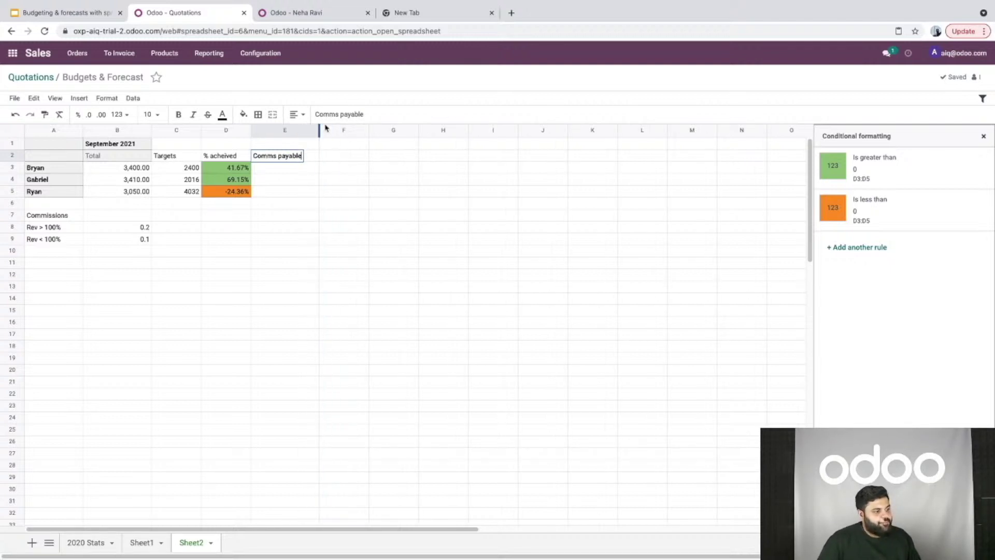
pyautogui.click(315, 171)
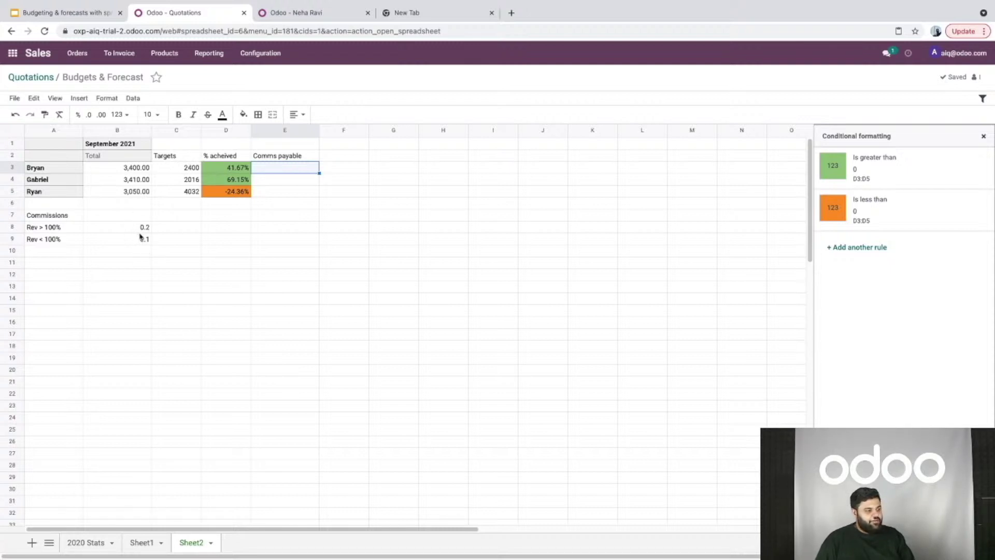
# - Start an IF formula in E3 that multiplies B3 by the B8 rate when D3 is greater than 0
pyautogui.doubleClick(291, 168)
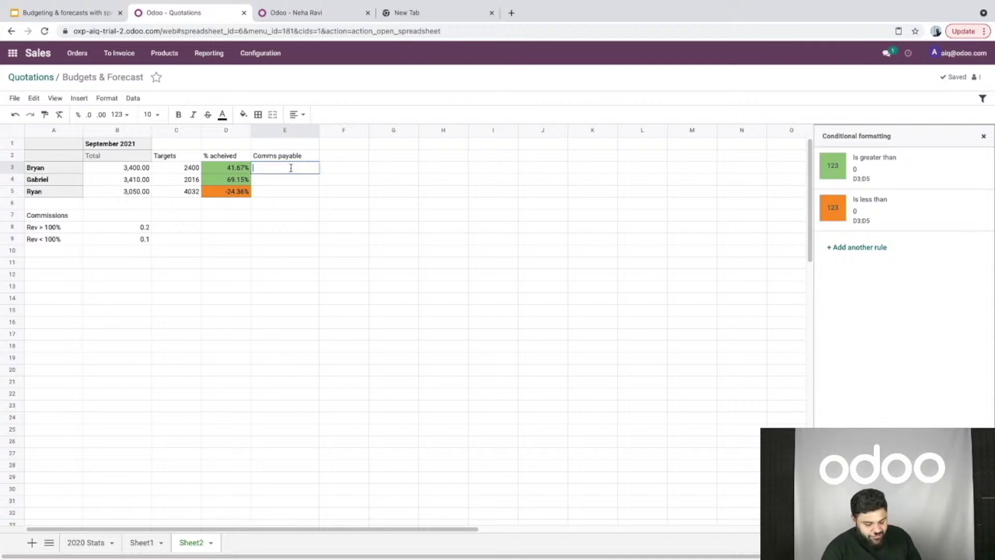
pyautogui.write('=')
pyautogui.write('I')
pyautogui.write('IF')
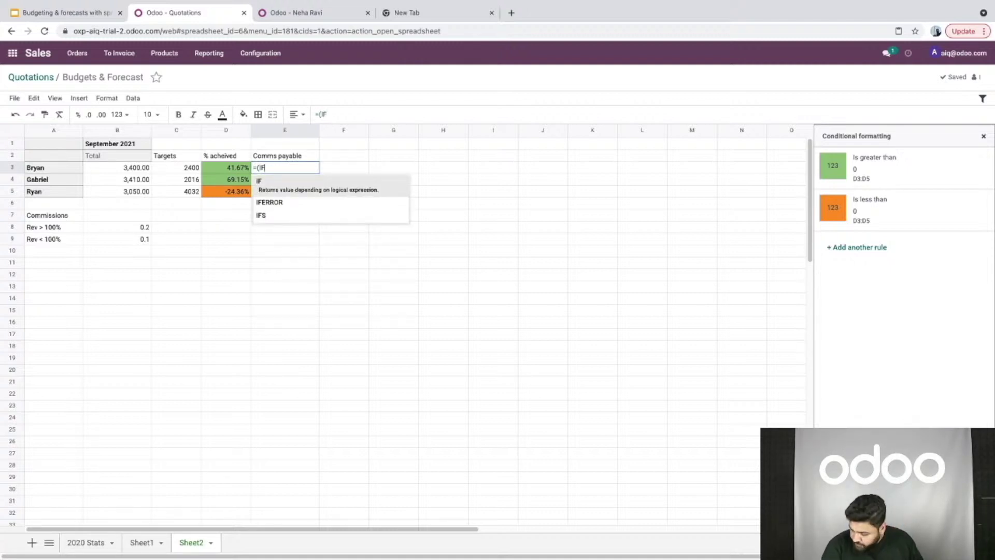
pyautogui.write('(')
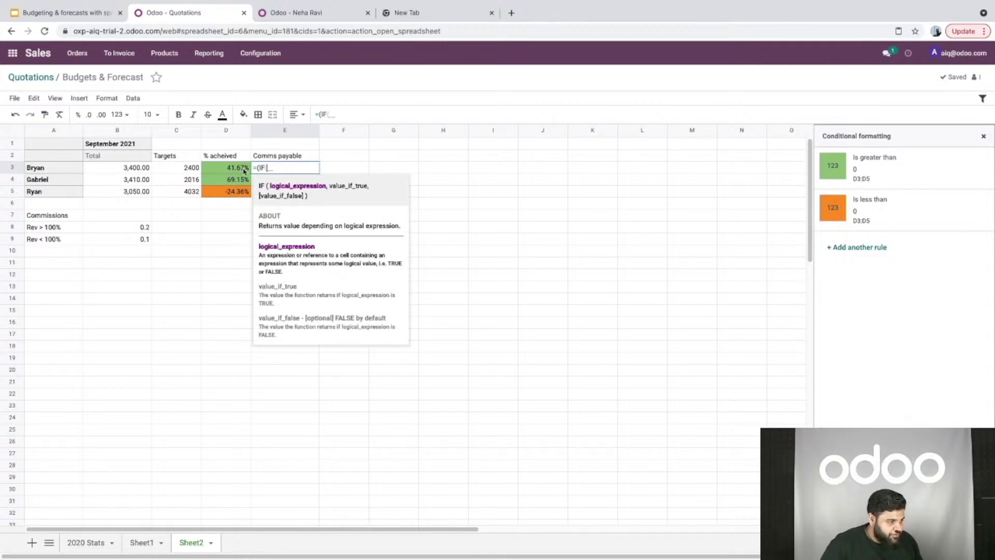
pyautogui.click(244, 171)
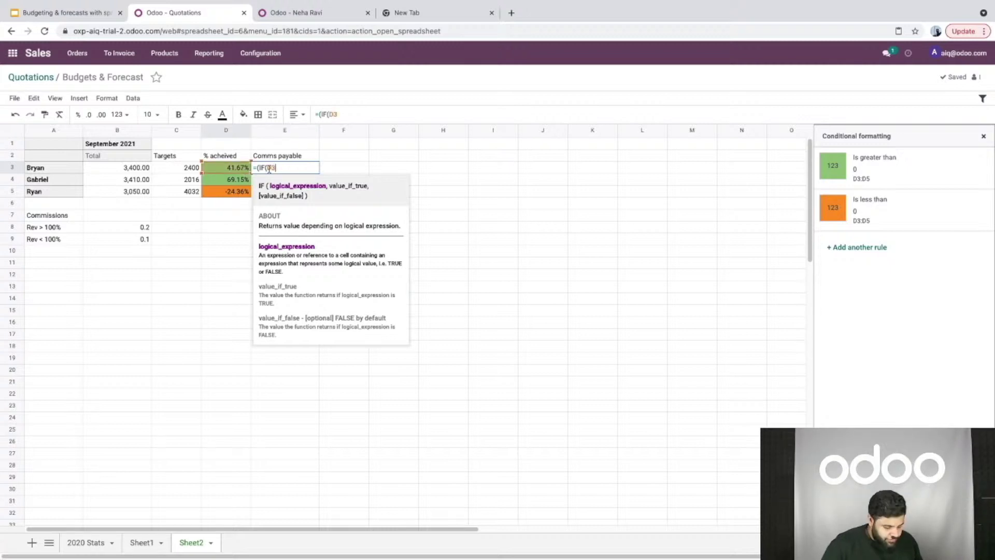
pyautogui.write('>0,')
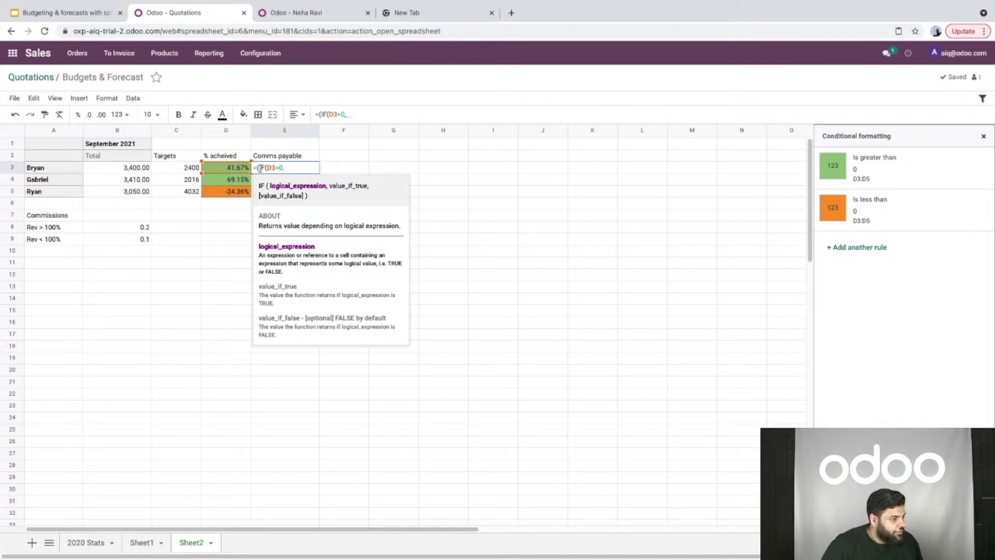
pyautogui.click(136, 169)
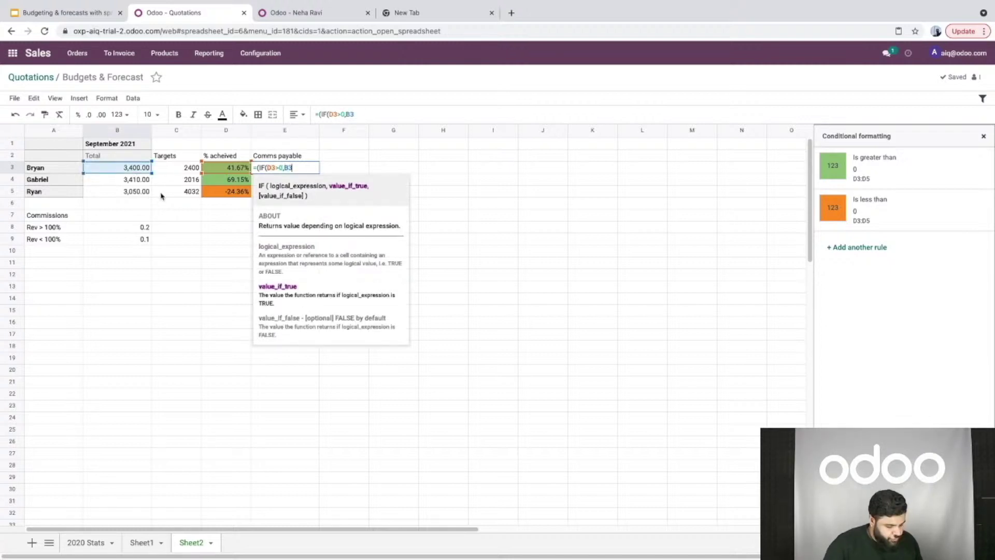
pyautogui.write('*')
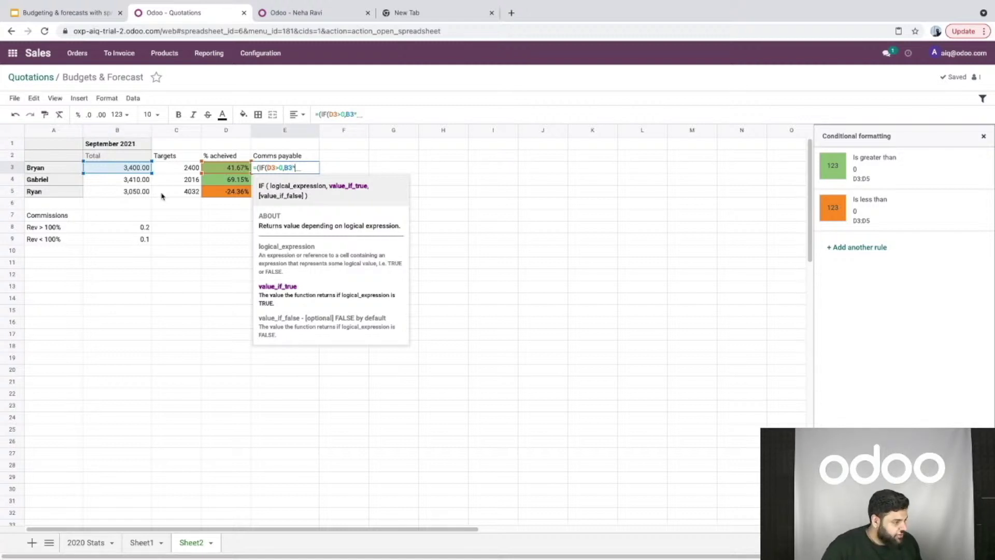
pyautogui.click(118, 229)
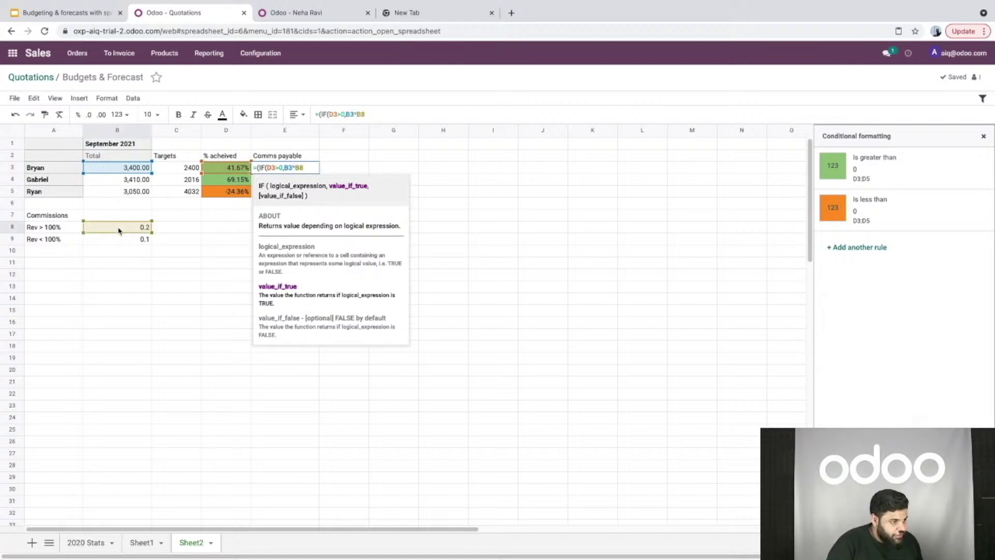
# - Nest a second IF for D3<0 in E3, completing the commission formula as =(IF(D3>0,B3*B8,IF(D3<0,B3*B9)))
pyautogui.write(',IF')
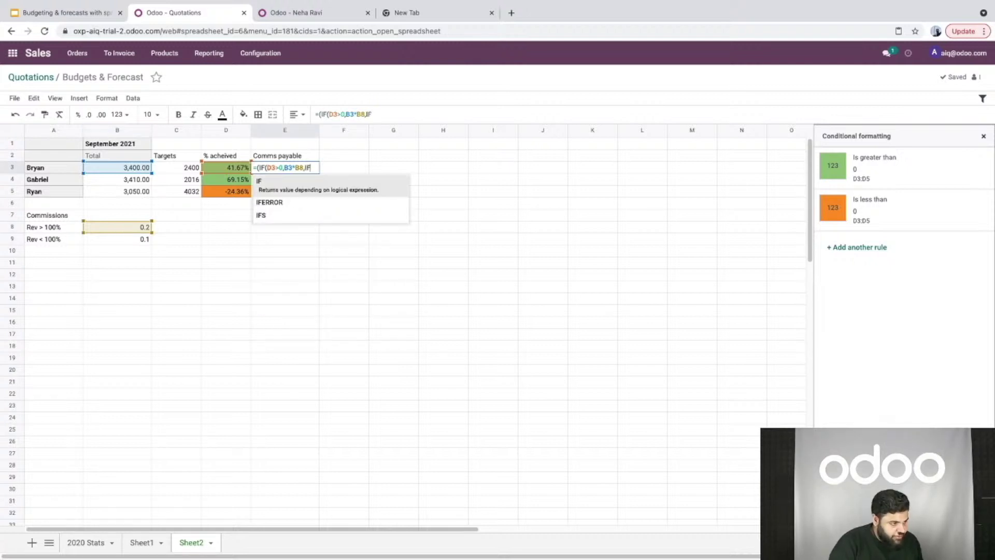
pyautogui.write('(')
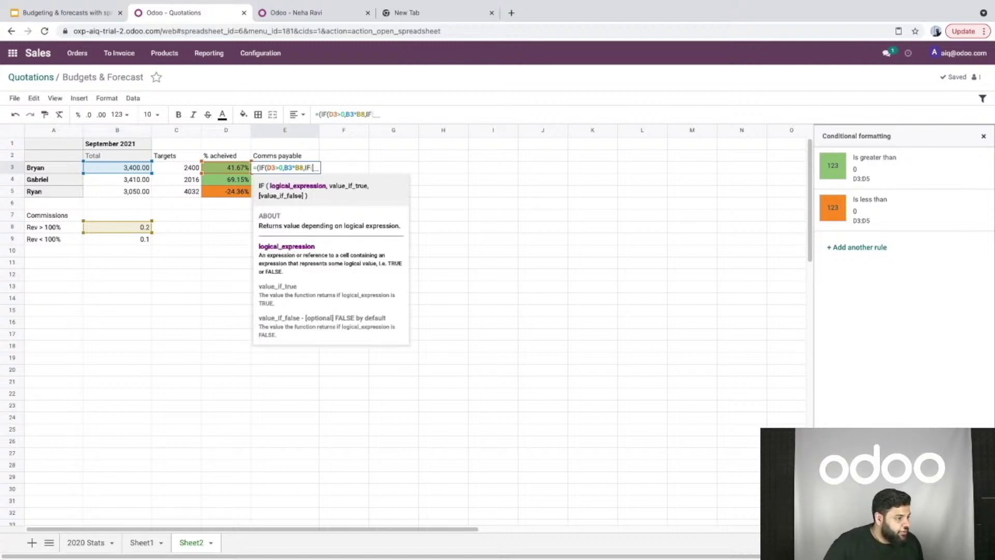
pyautogui.click(238, 170)
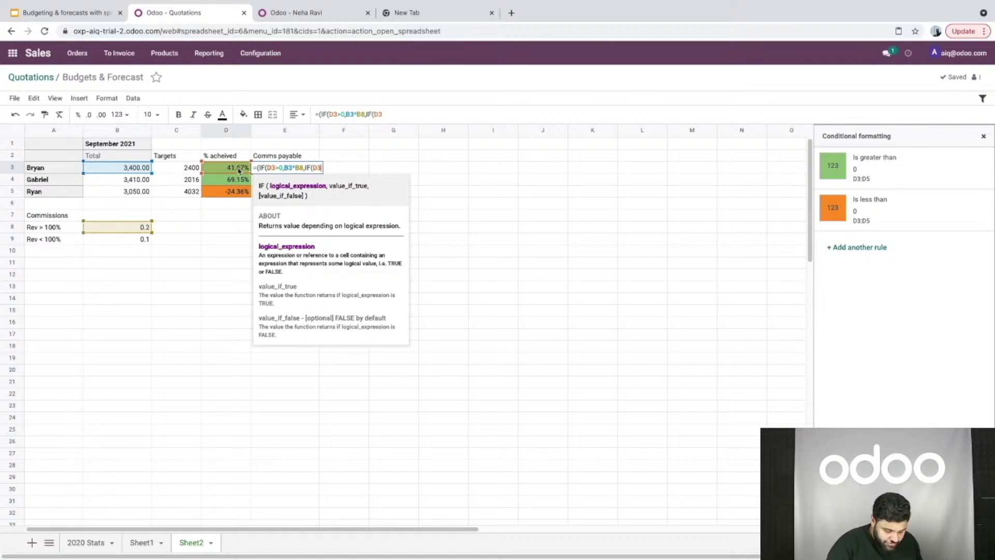
pyautogui.hotkey('shift', 'Return')
pyautogui.write('<')
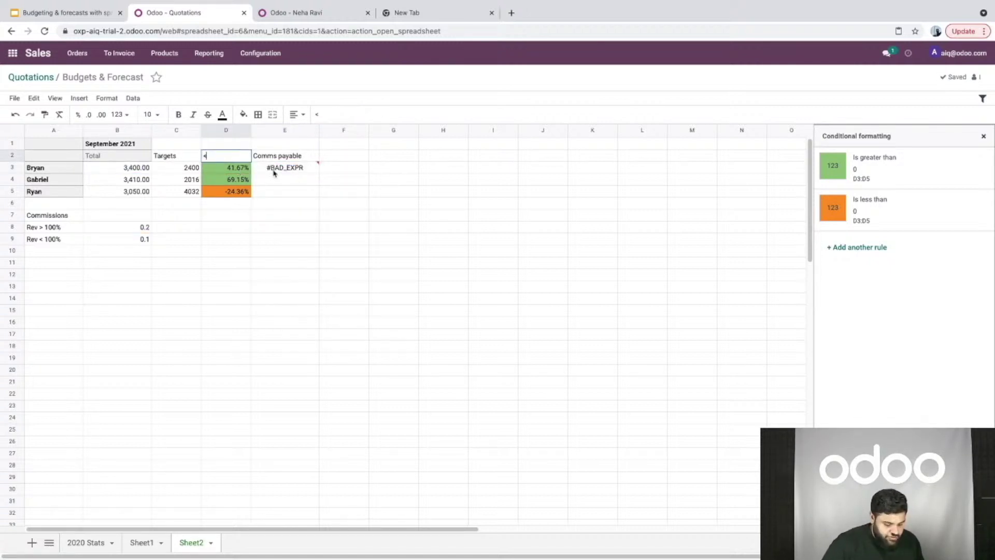
pyautogui.click(314, 169)
pyautogui.doubleClick(309, 170)
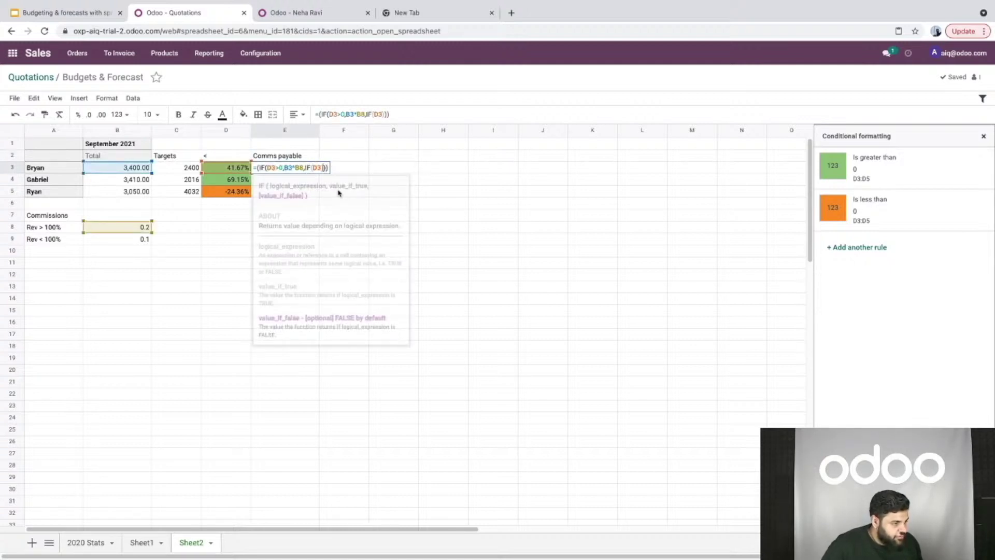
pyautogui.write(',')
pyautogui.press('BackSpace')
pyautogui.write('<')
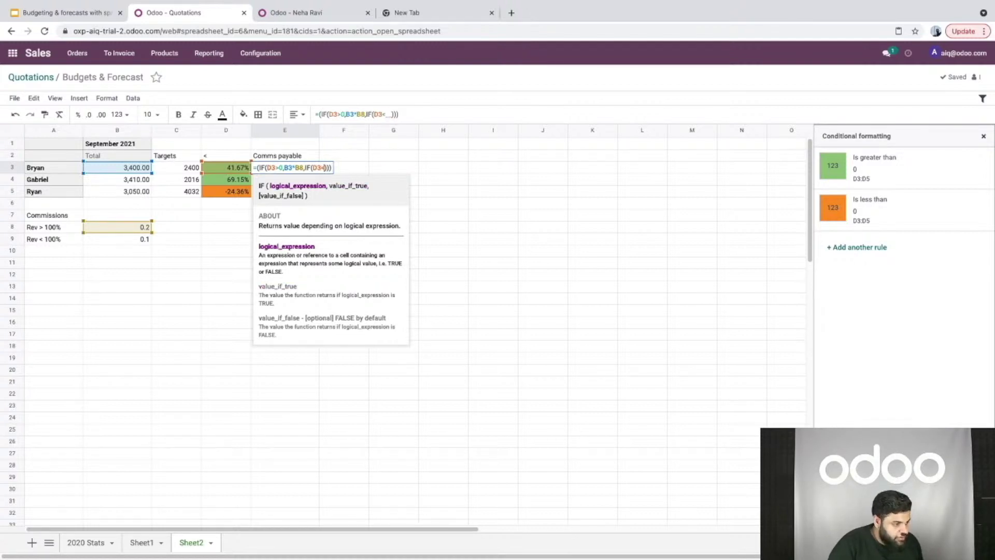
pyautogui.write('0')
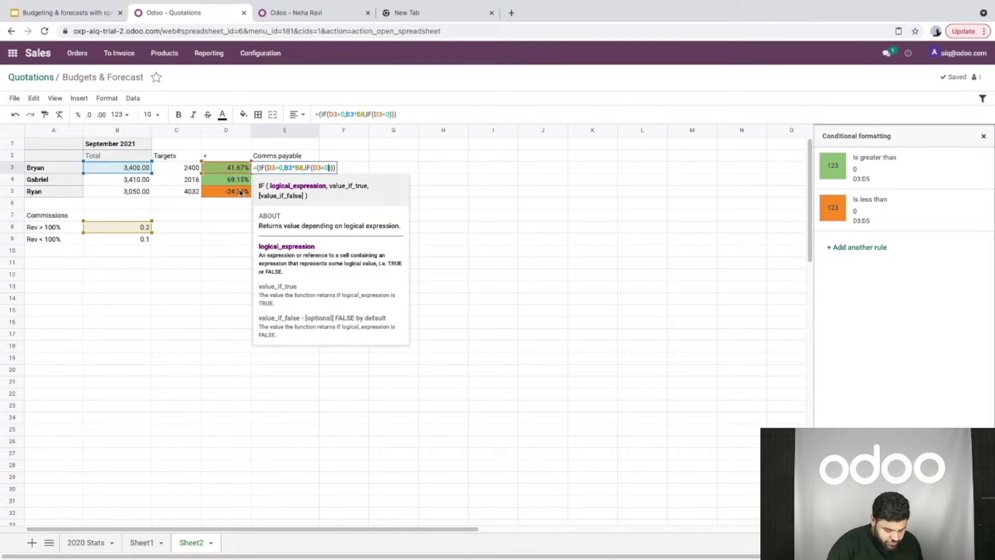
pyautogui.write(',')
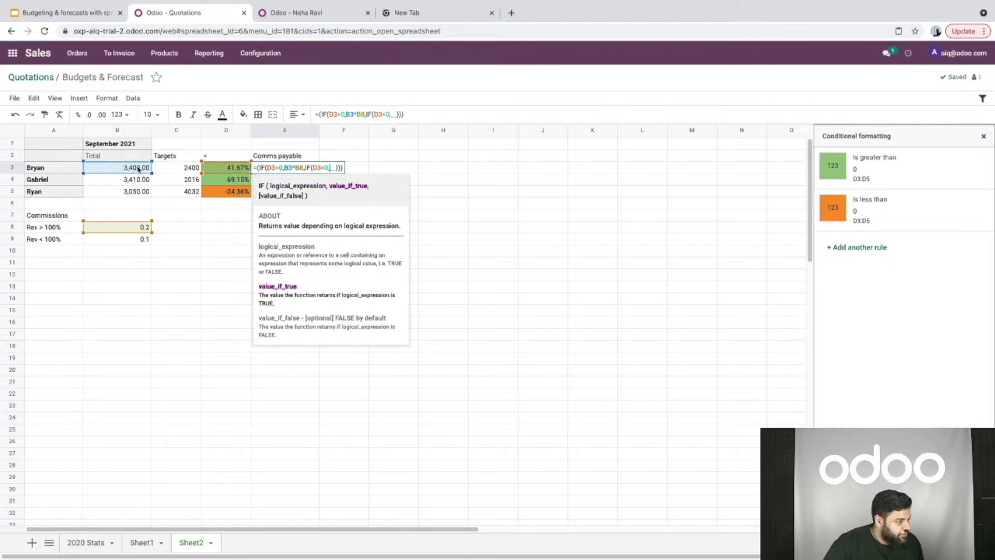
pyautogui.click(138, 168)
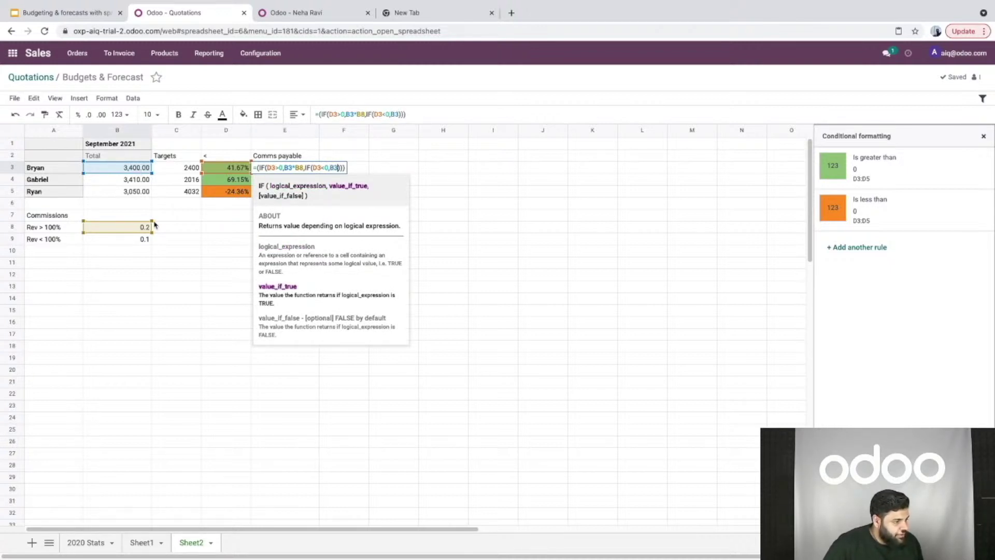
pyautogui.write('*')
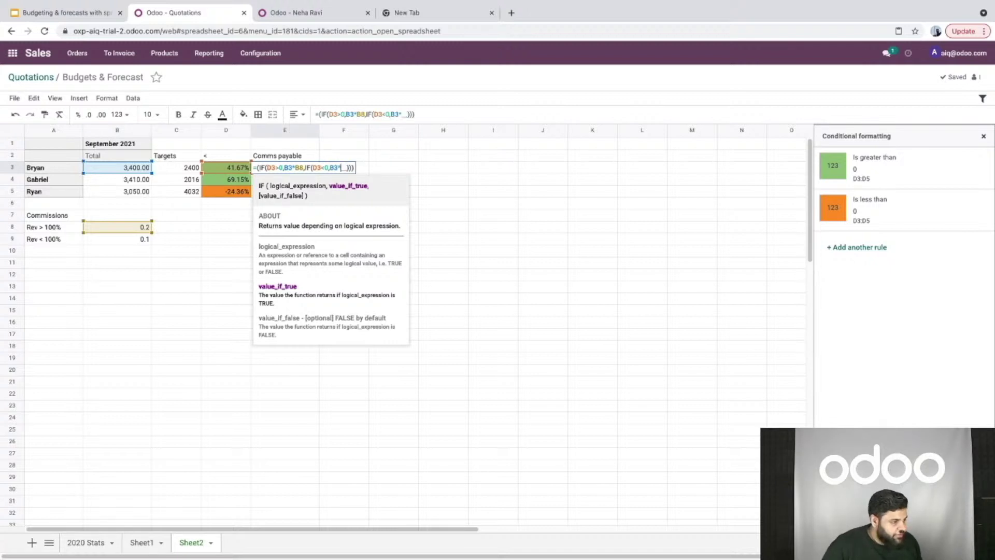
pyautogui.click(142, 243)
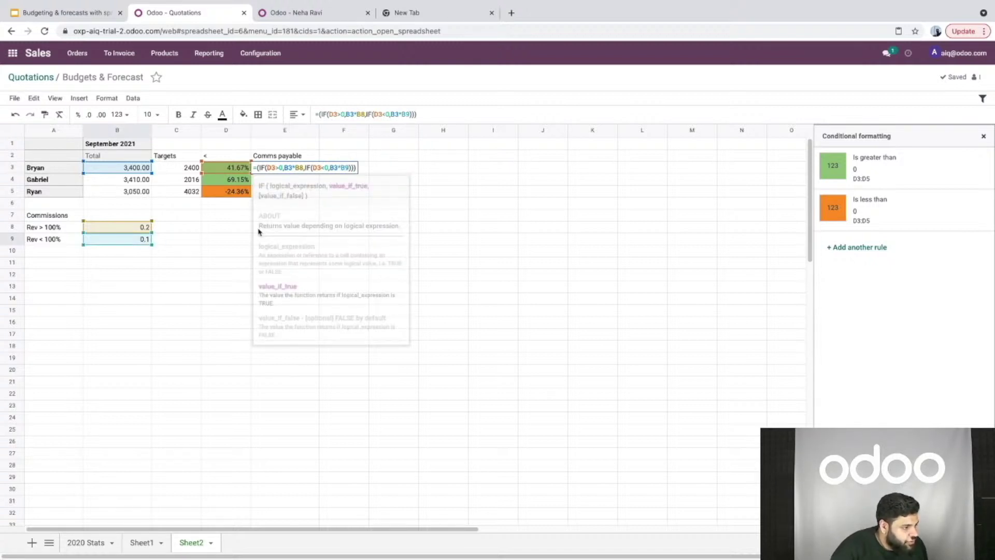
pyautogui.press('Return')
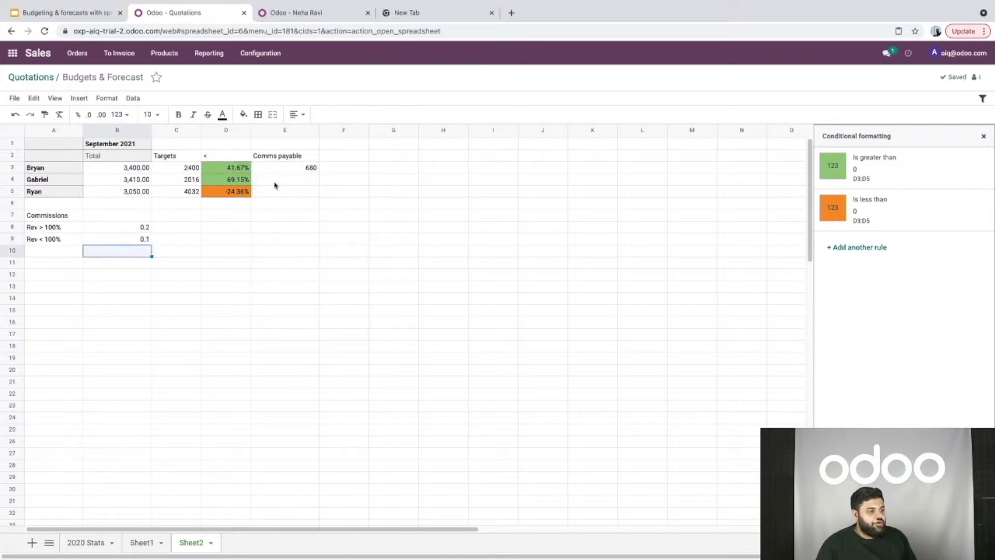
# - Fill the commission formula from E3 down to E5 and change the first rate term in E4's formula to 9
pyautogui.click(313, 169)
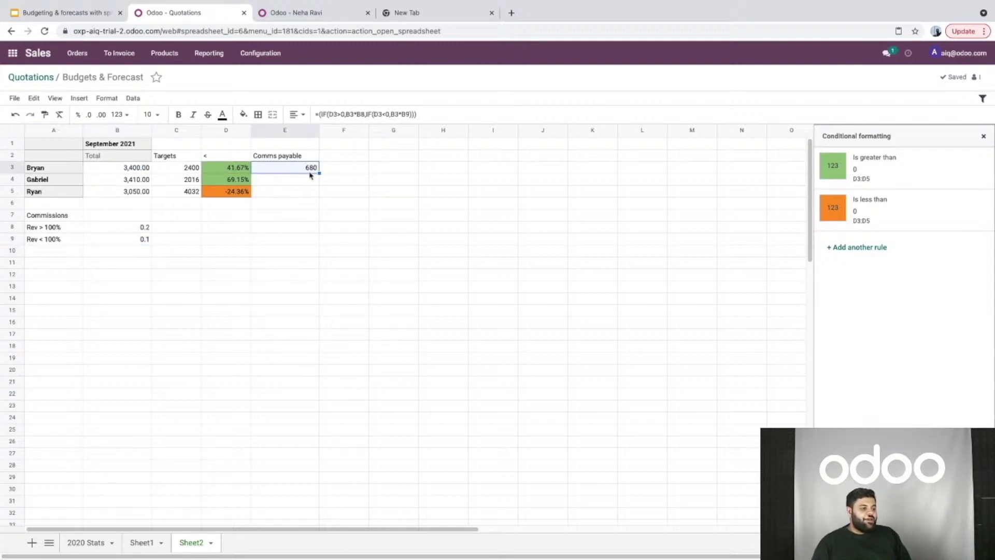
pyautogui.moveTo(319, 172); pyautogui.dragTo(322, 198)
pyautogui.doubleClick(312, 180)
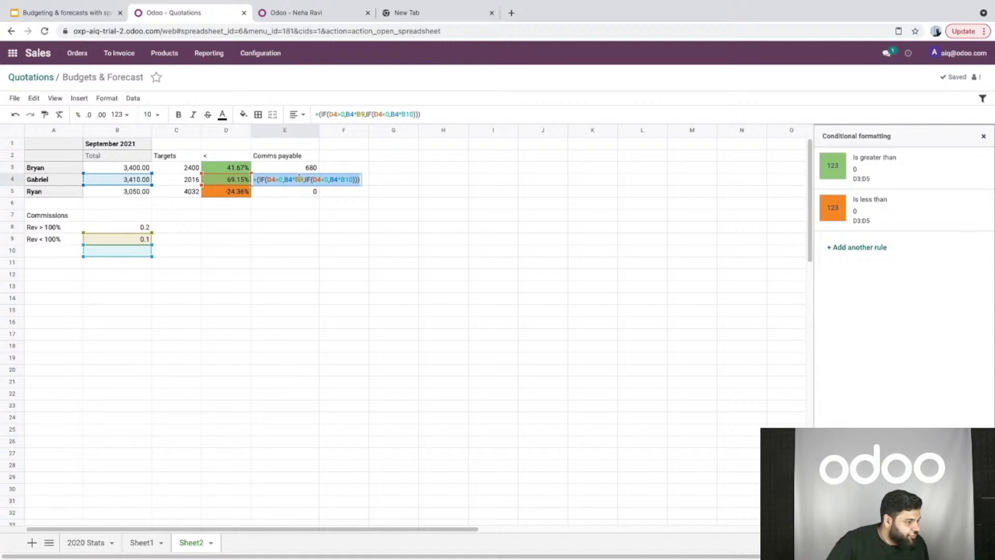
pyautogui.click(301, 180)
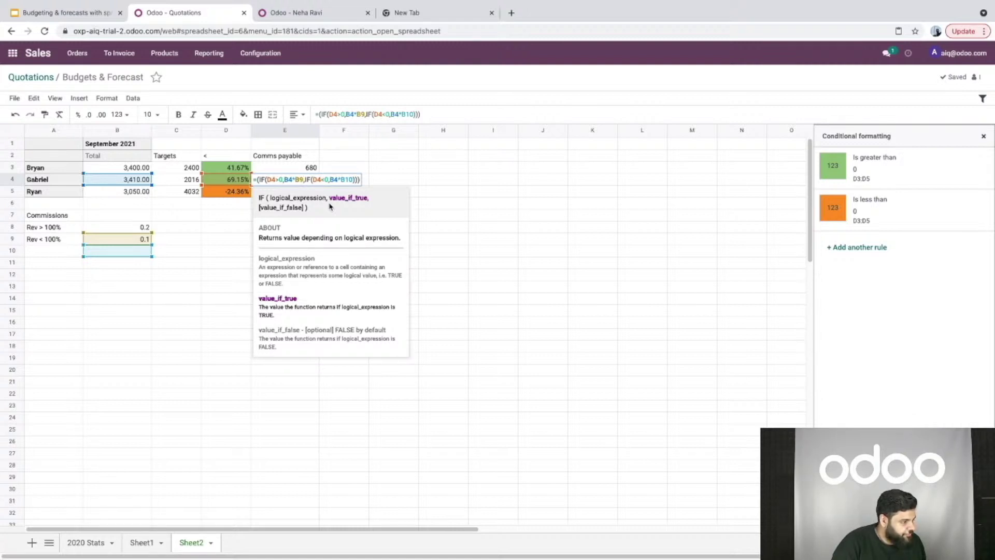
pyautogui.press('BackSpace')
pyautogui.write('8')
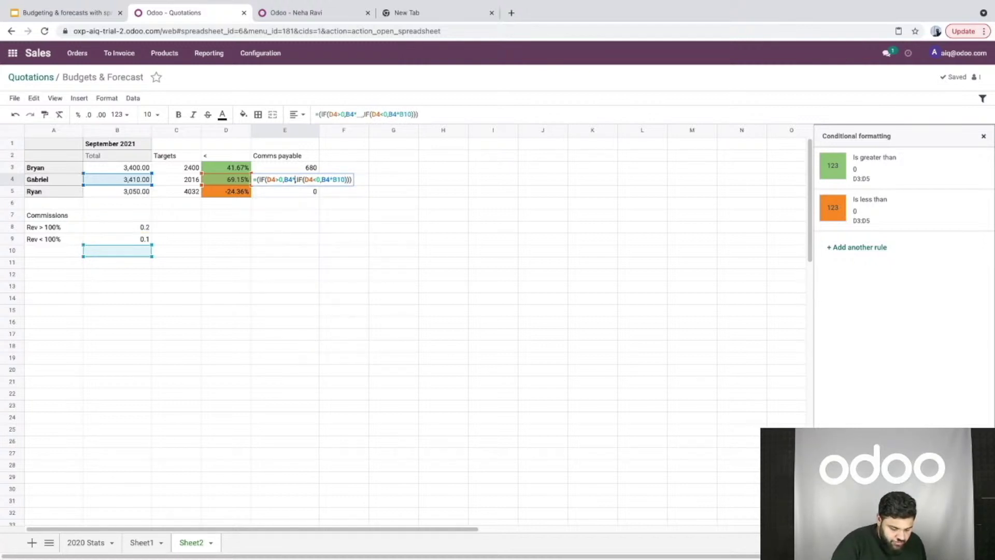
pyautogui.press('Return')
# - Set the rate reference in the nested D4<0 condition of E4's formula to B9
pyautogui.doubleClick(317, 181)
pyautogui.click(350, 179)
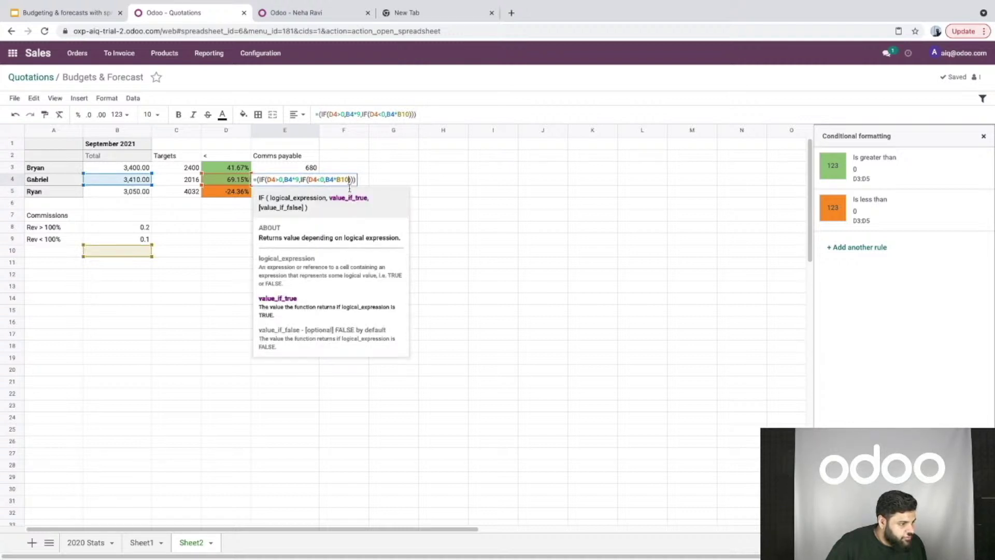
pyautogui.press('BackSpace')
pyautogui.press('BackSpace')
pyautogui.write('9')
pyautogui.press('Return')
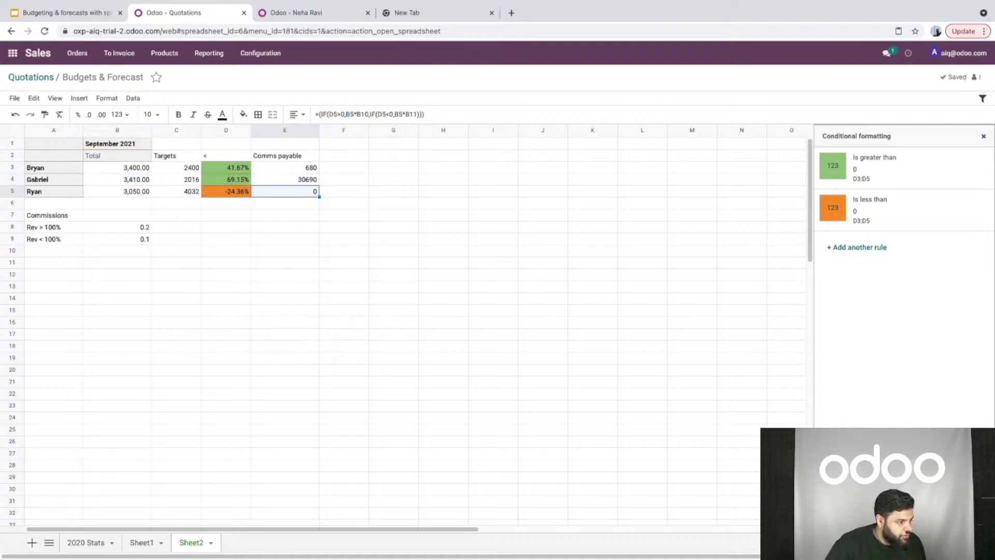
# - Change the fixed multiplier 9 in the D4>0 condition of E4's commission formula to the cell reference B9
pyautogui.doubleClick(313, 180)
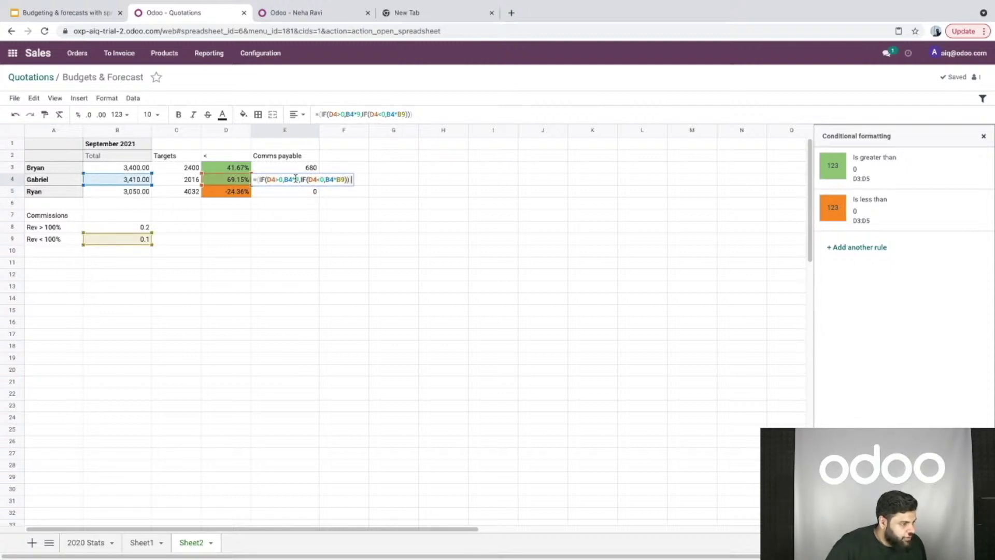
pyautogui.write(')')
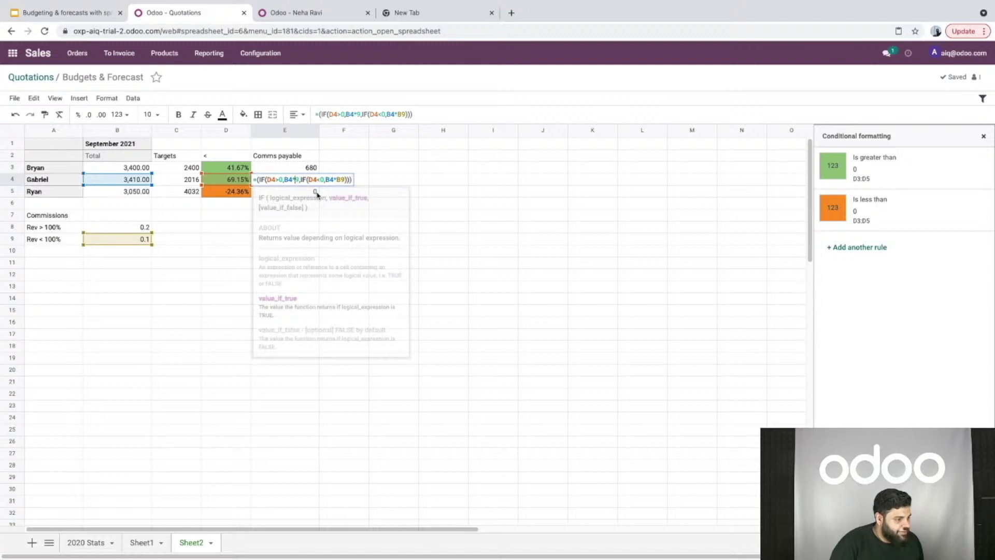
pyautogui.write('B')
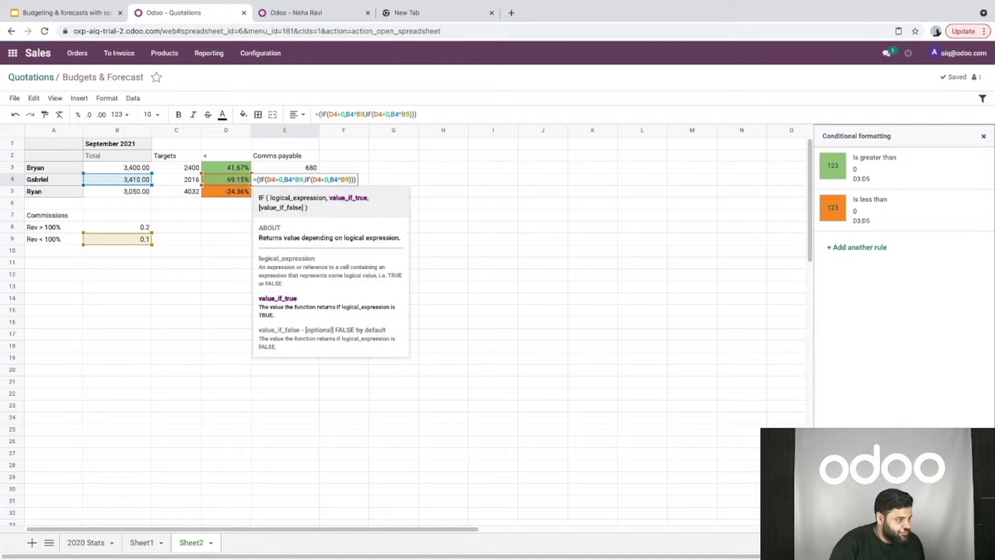
pyautogui.press('Return')
pyautogui.rightClick(298, 193)
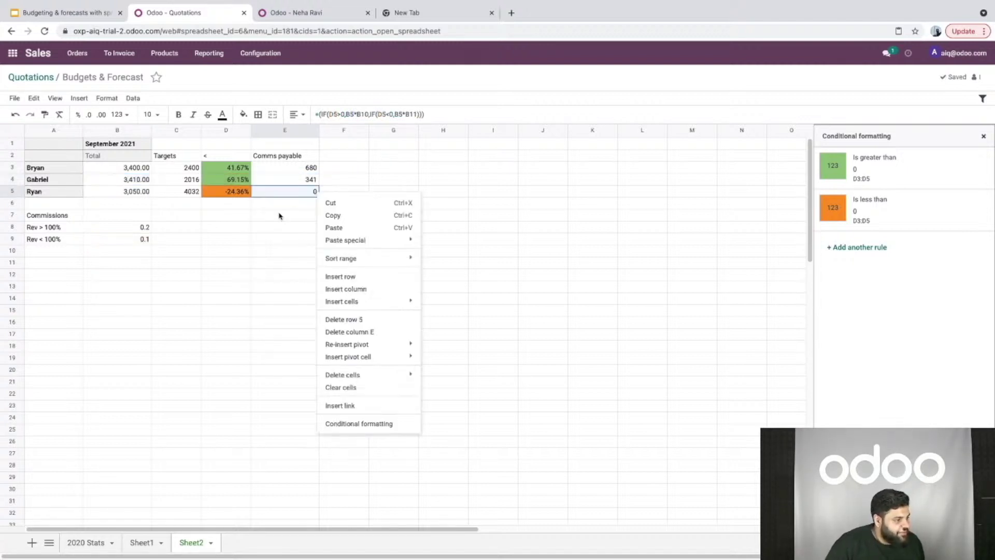
# - Set the rate reference in the D4>0 condition of E4's commission formula to B8
pyautogui.doubleClick(306, 181)
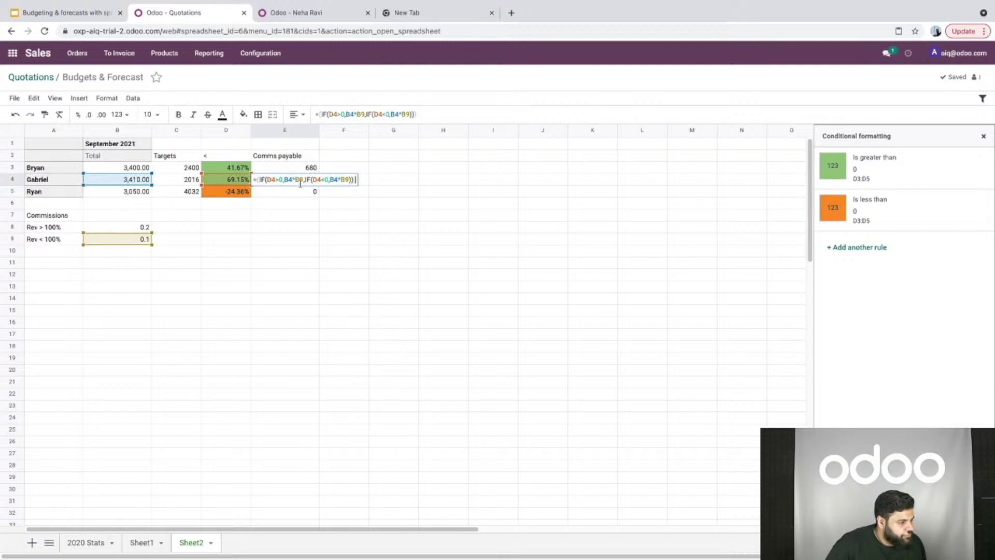
pyautogui.click(302, 179)
pyautogui.press('BackSpace')
pyautogui.write('8')
pyautogui.press('Return')
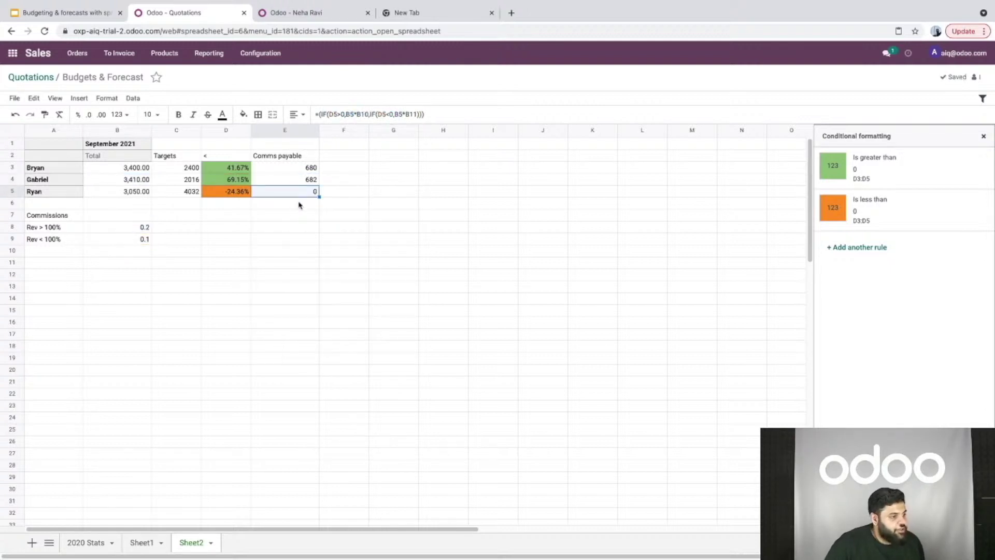
# - Correct E5's commission formula to use rate B8 when D5>0 and rate B9 when D5<0
pyautogui.doubleClick(310, 192)
pyautogui.click(308, 192)
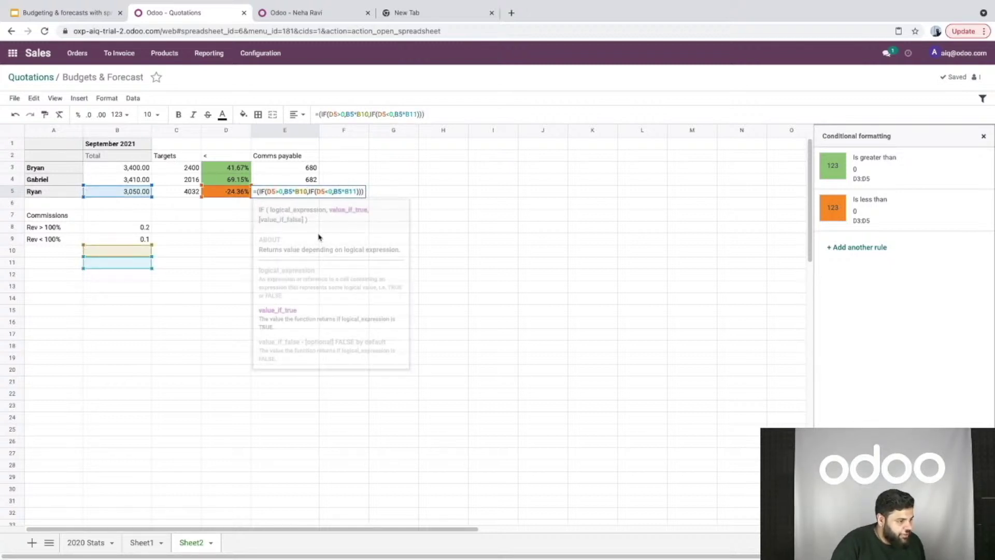
pyautogui.press('BackSpace')
pyautogui.press('BackSpace')
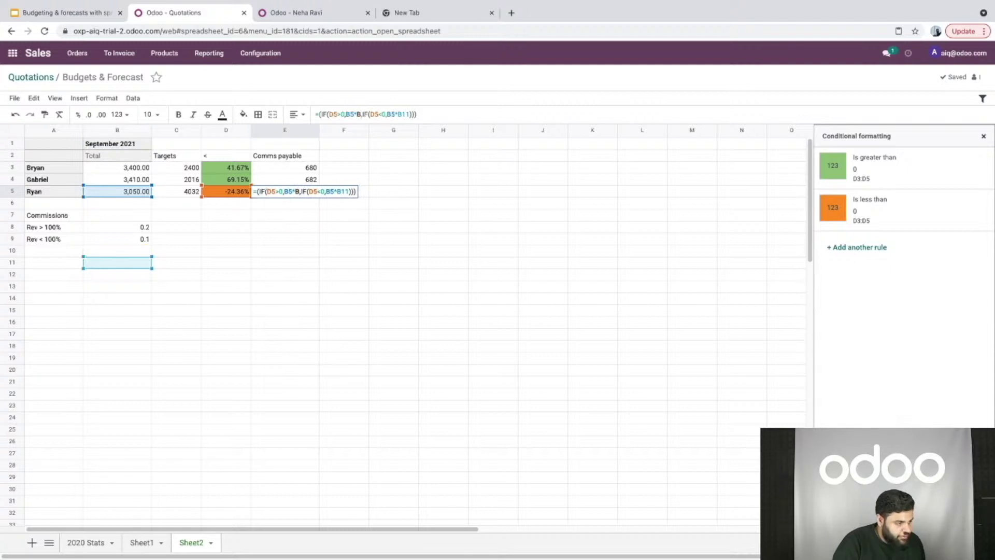
pyautogui.write('8')
pyautogui.click(353, 192)
pyautogui.press('BackSpace')
pyautogui.press('BackSpace')
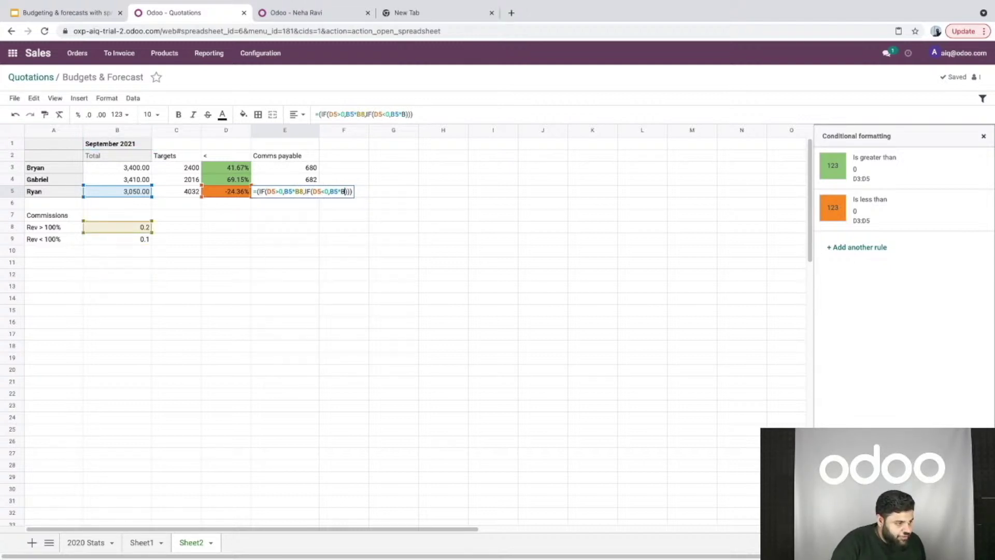
pyautogui.write('9')
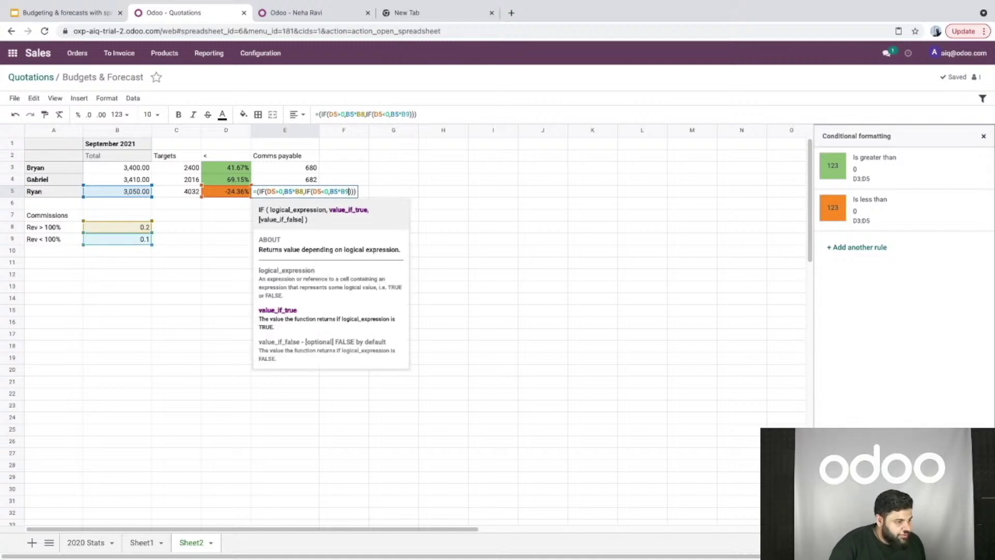
pyautogui.press('Return')
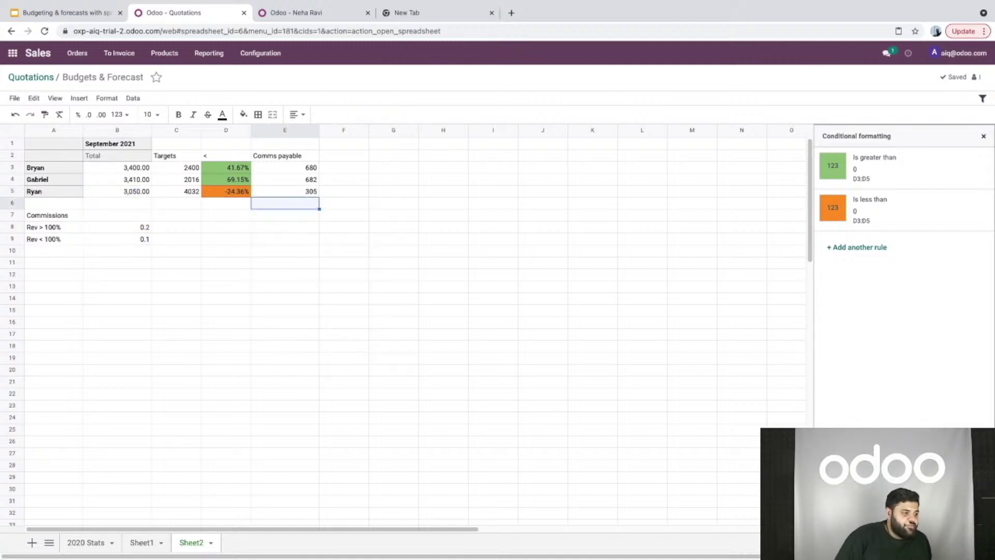
# - Replace the header in D2 with "% of acheived"
pyautogui.click(288, 158)
pyautogui.click(229, 159)
pyautogui.doubleClick(227, 157)
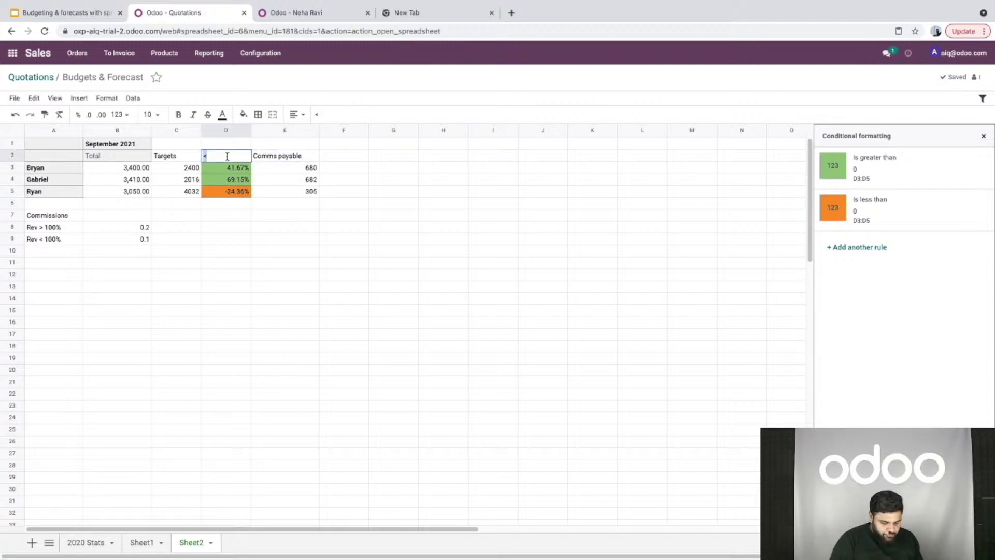
pyautogui.press('BackSpace')
pyautogui.write('% of')
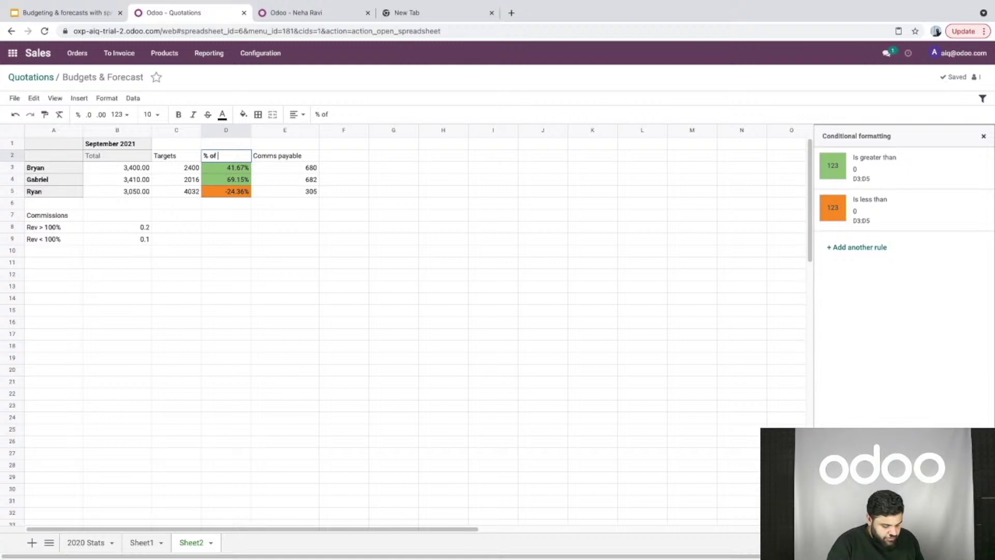
pyautogui.write(' ache')
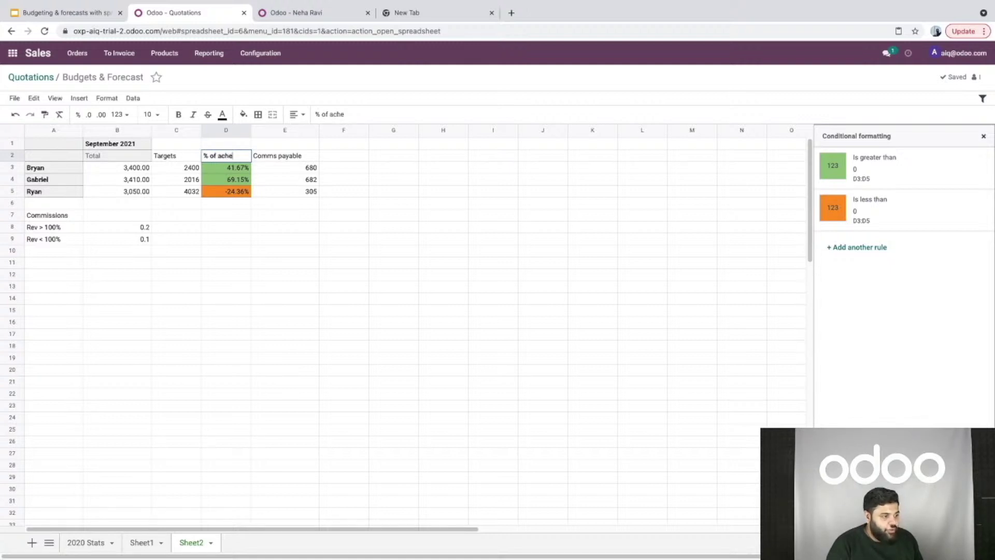
pyautogui.write('ive')
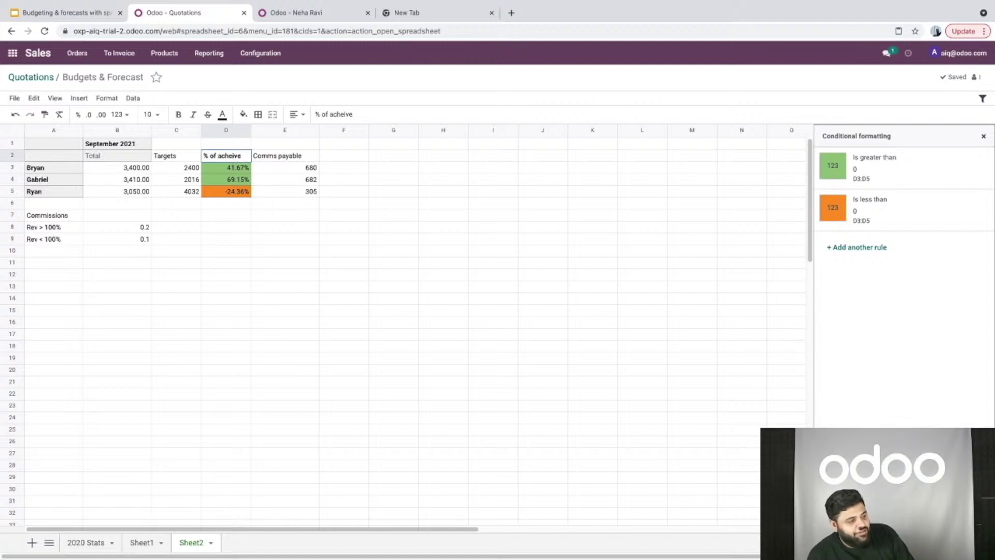
pyautogui.write('d')
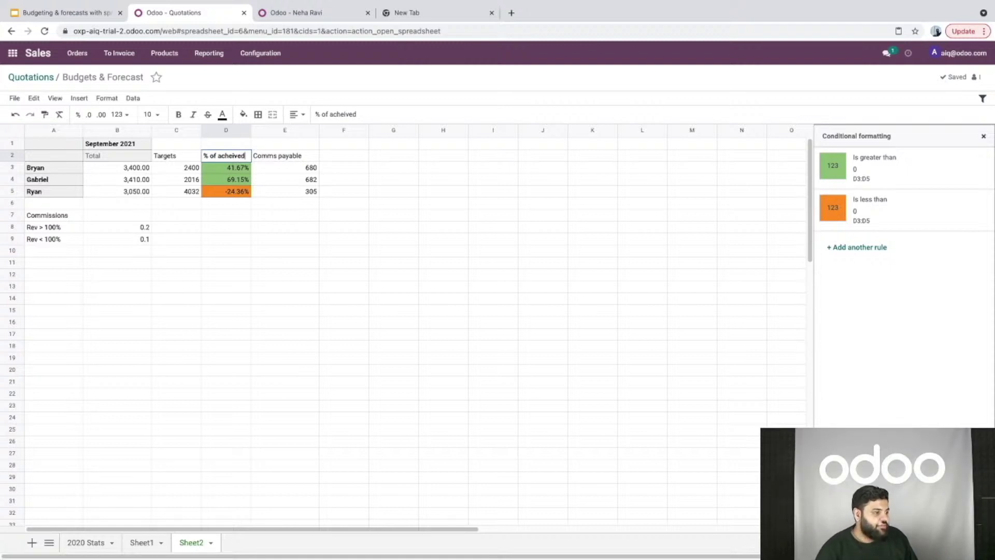
pyautogui.press('Return')
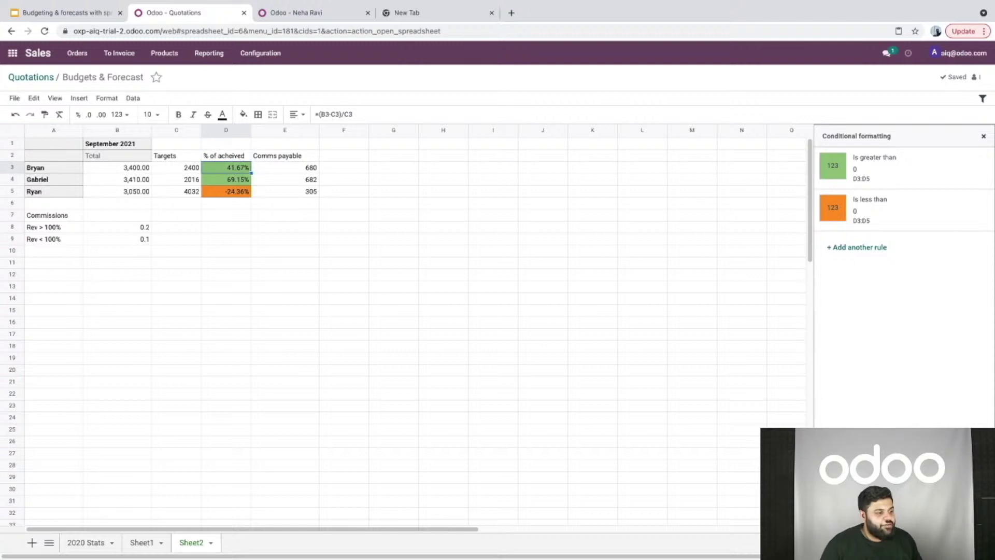
# - Make the header cells C1:E2 bold and give them a light grey fill
pyautogui.click(280, 156)
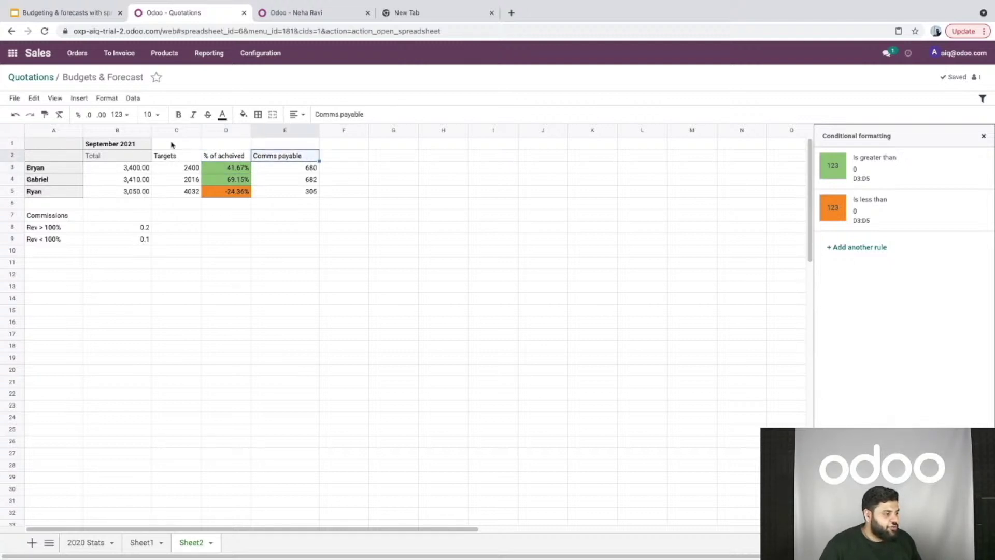
pyautogui.keyDown('shift'); pyautogui.click(172, 144); pyautogui.keyUp('shift')
pyautogui.click(179, 114)
pyautogui.click(243, 115)
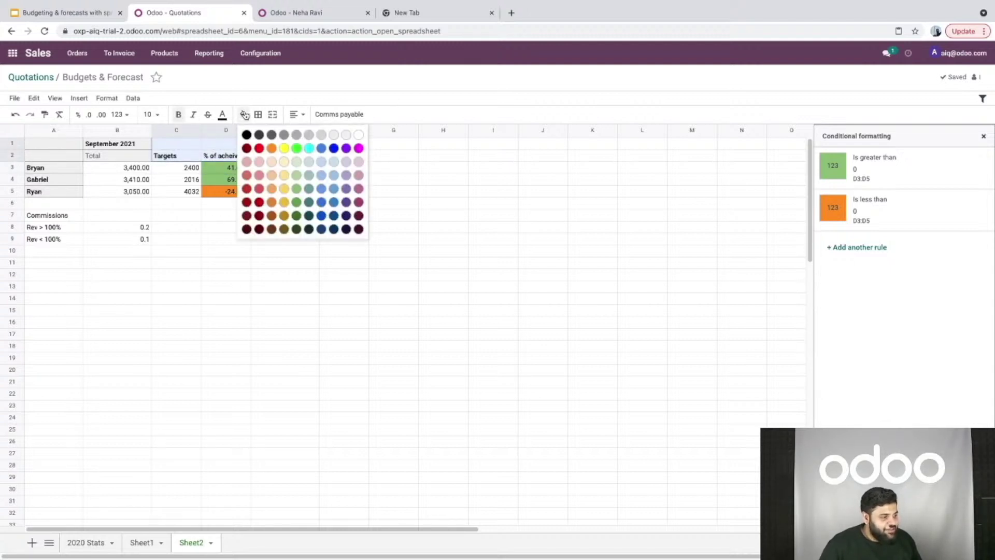
pyautogui.click(334, 134)
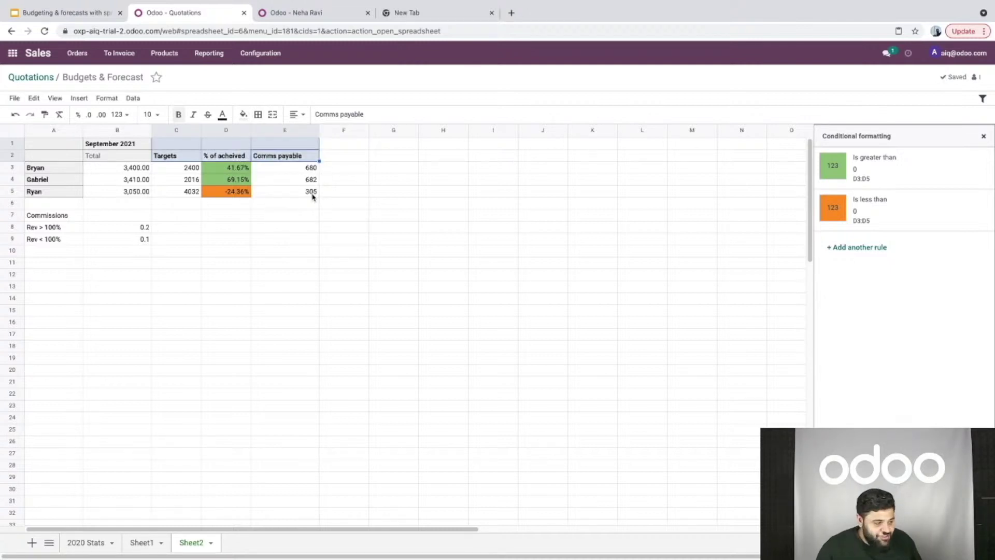
# - Hide the gridlines on Sheet2 and close the conditional formatting pane
pyautogui.click(55, 98)
pyautogui.click(70, 111)
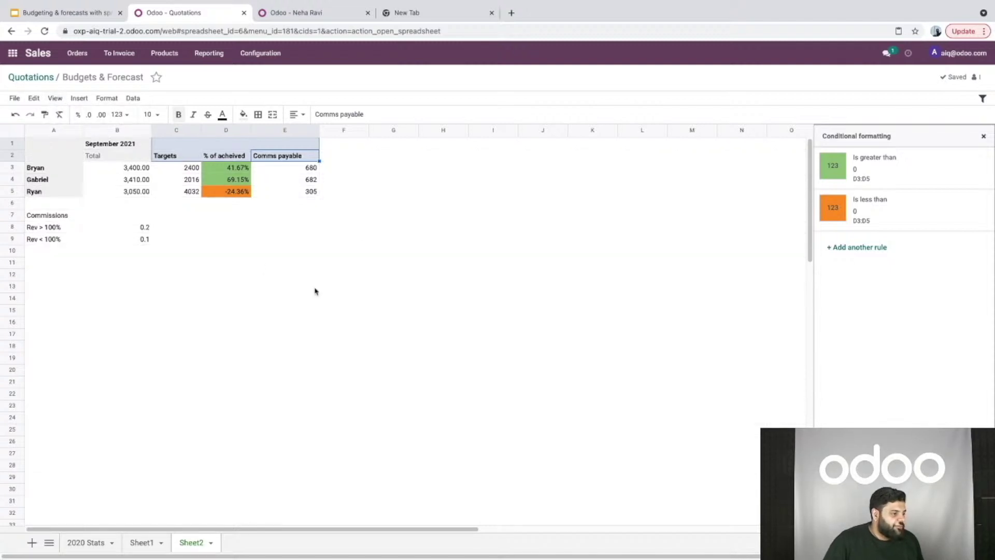
pyautogui.click(266, 239)
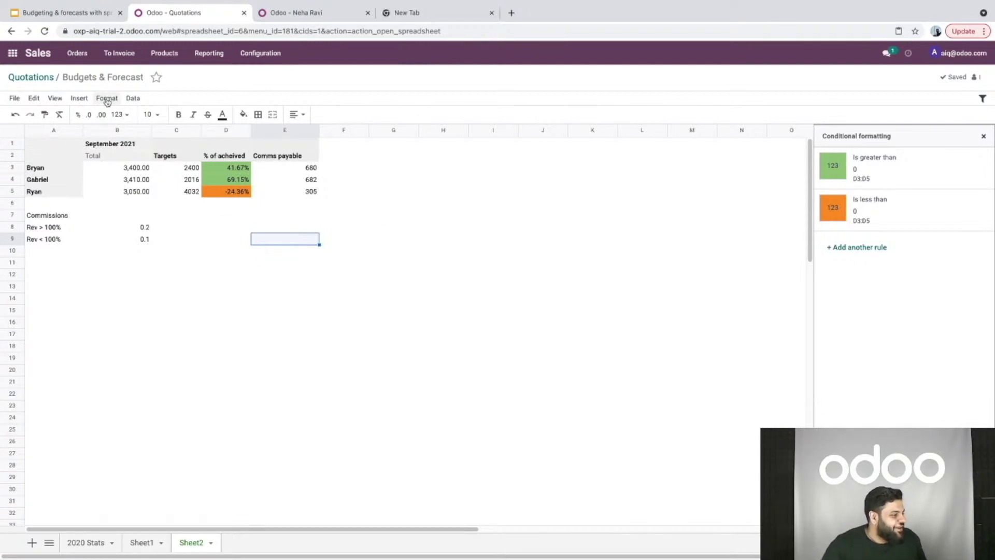
pyautogui.click(374, 165)
pyautogui.click(330, 158)
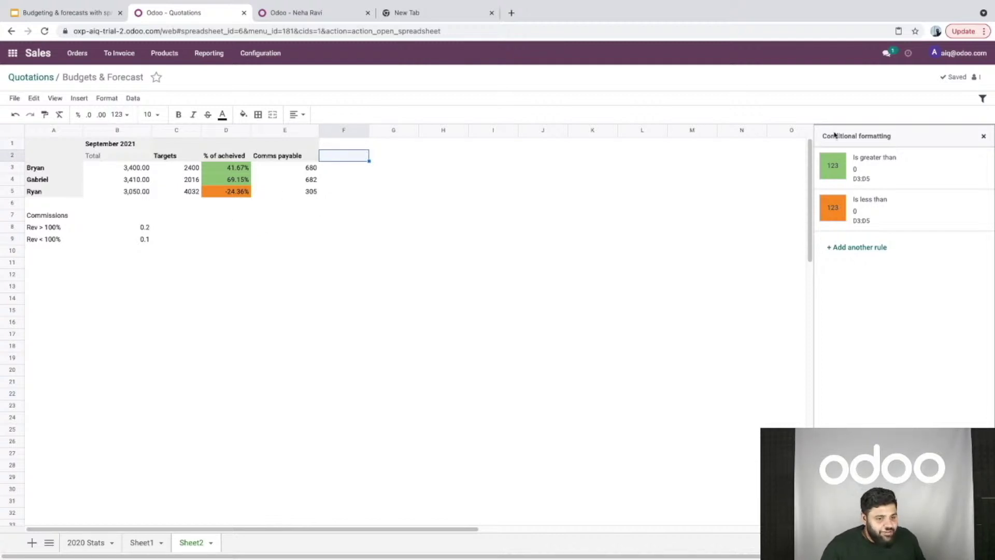
pyautogui.click(983, 136)
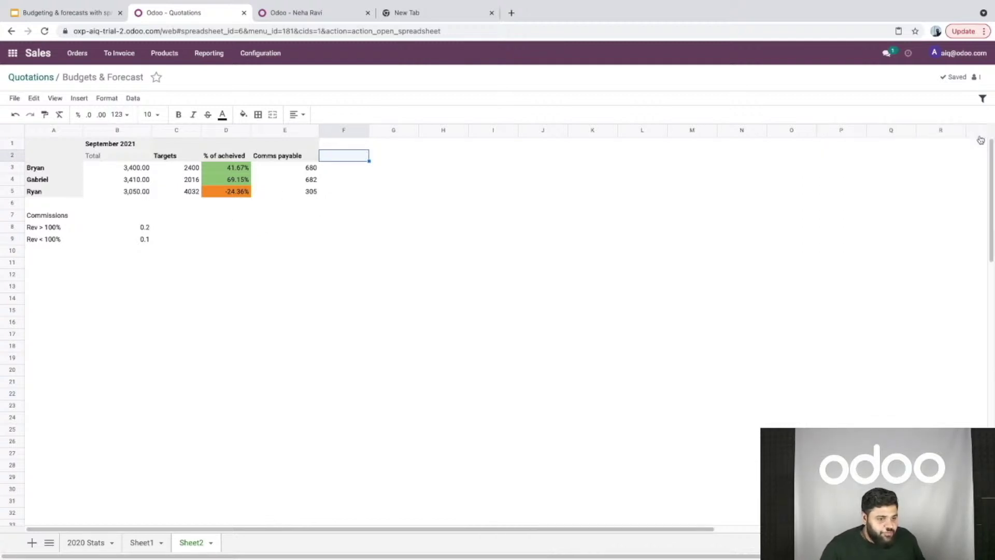
# - Insert a bar chart and set its data series to the commissions payable in E3:E5
pyautogui.click(79, 98)
pyautogui.click(100, 206)
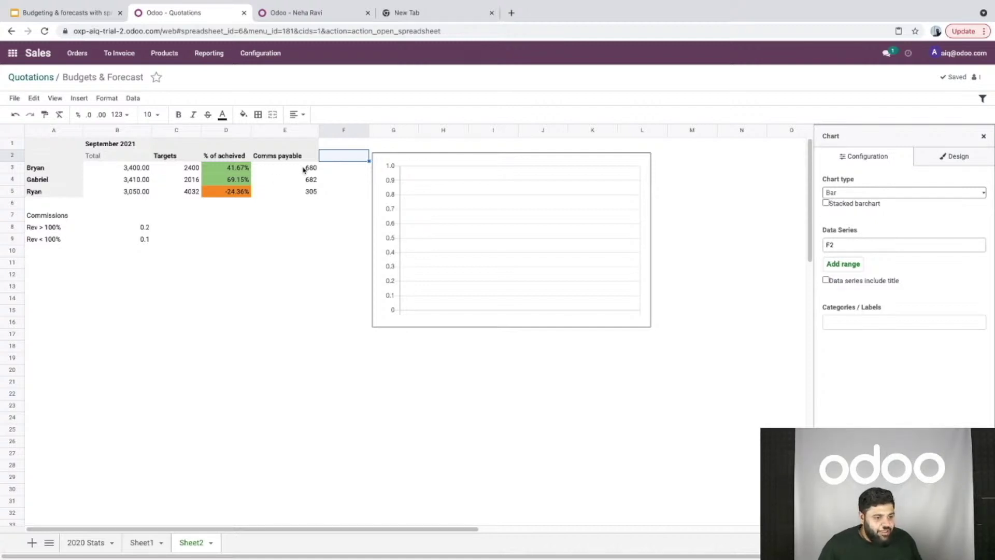
pyautogui.click(861, 239)
pyautogui.click(312, 168)
pyautogui.keyDown('shift'); pyautogui.click(308, 192); pyautogui.keyUp('shift')
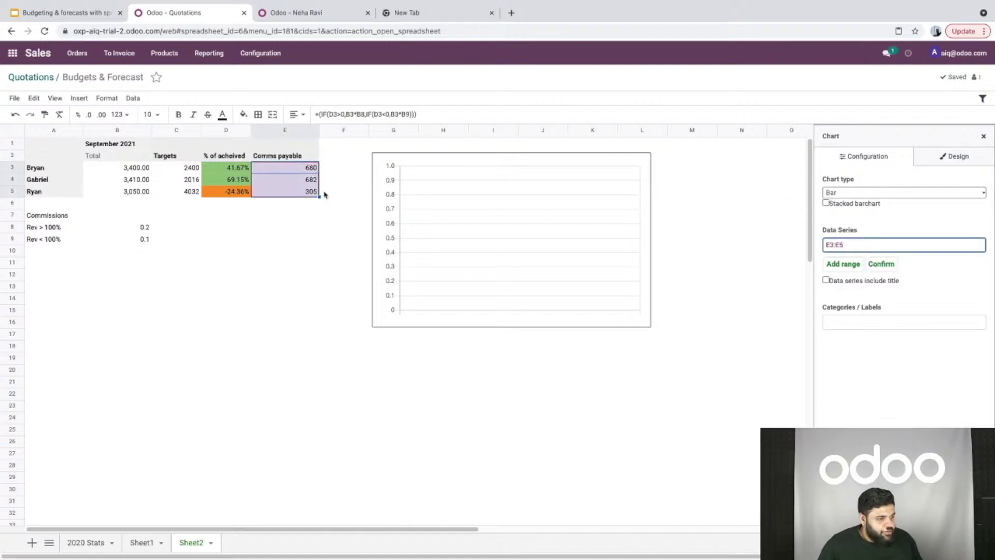
# - Set the chart's category labels to the salesperson names in A3:A5, leaving the data series without a title
pyautogui.click(845, 321)
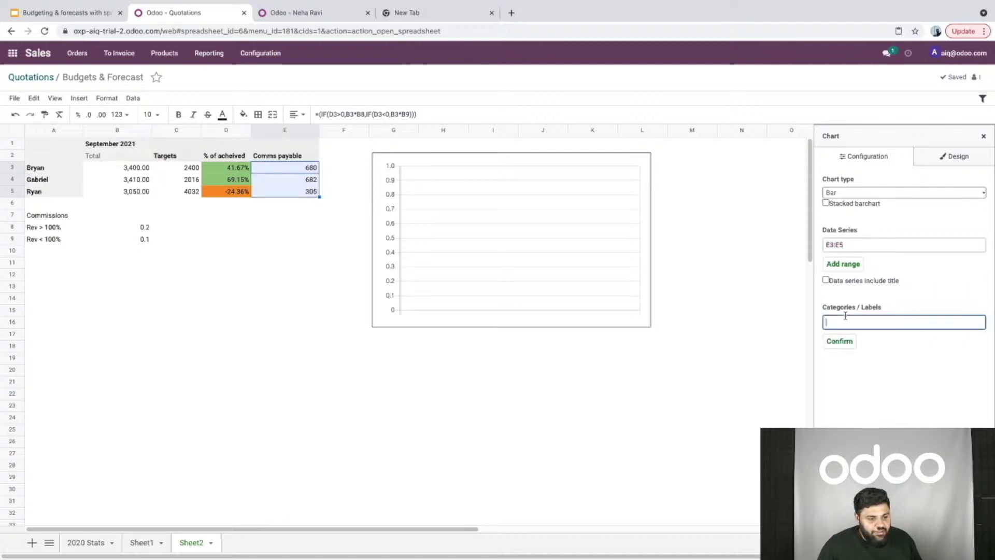
pyautogui.click(44, 170)
pyautogui.click(47, 191)
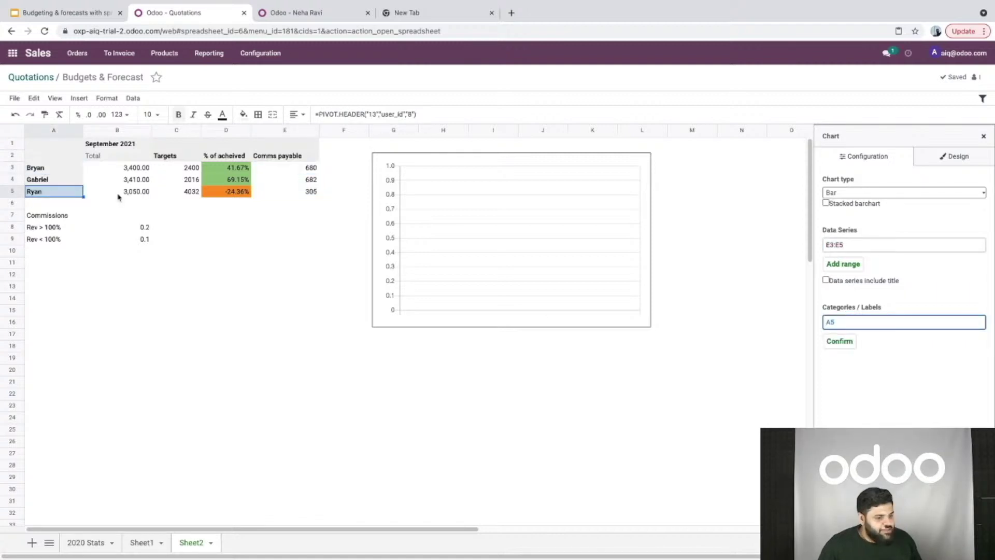
pyautogui.moveTo(76, 173); pyautogui.dragTo(70, 194)
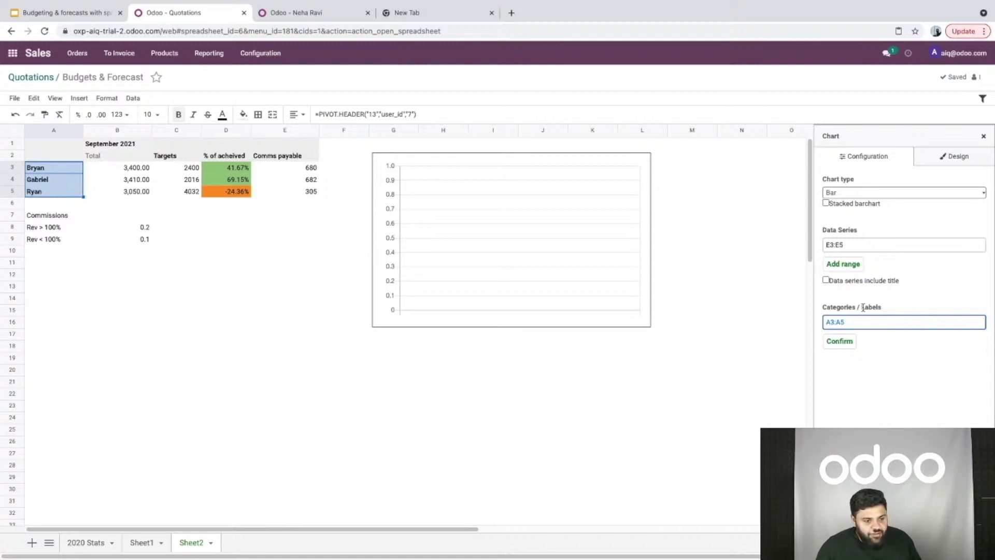
pyautogui.click(847, 342)
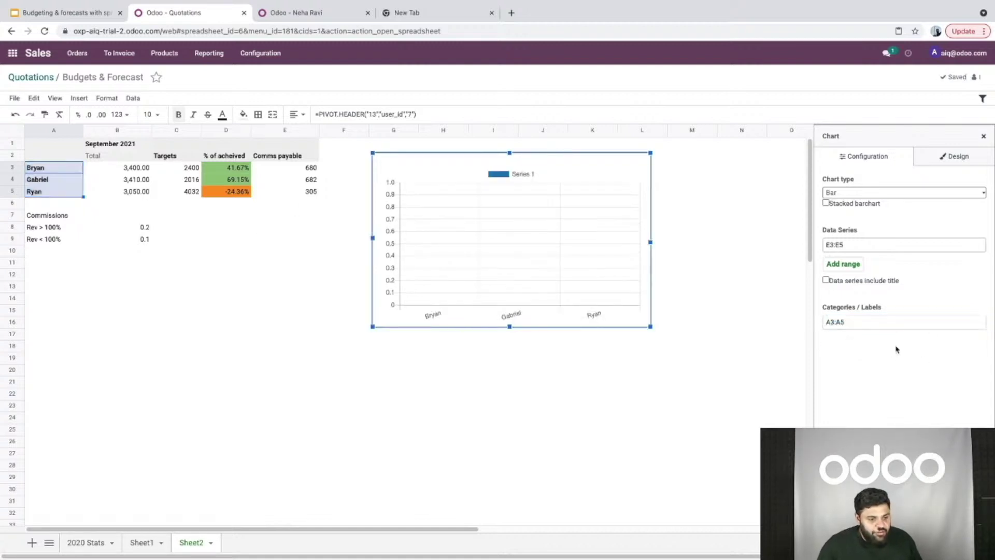
pyautogui.click(827, 280)
pyautogui.click(826, 281)
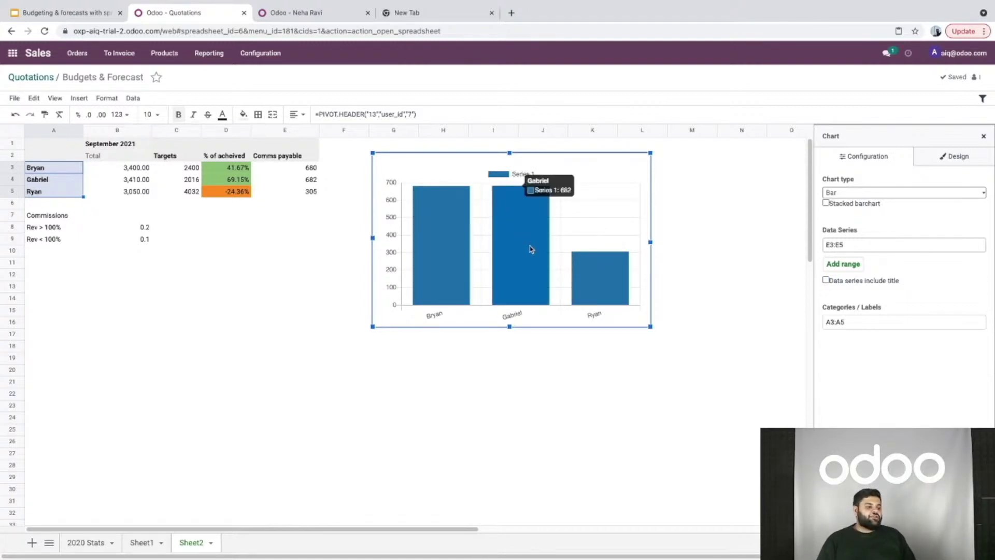
# - Move the commissions chart directly below the sales table, beside the commission rates
pyautogui.moveTo(487, 239); pyautogui.dragTo(308, 292)
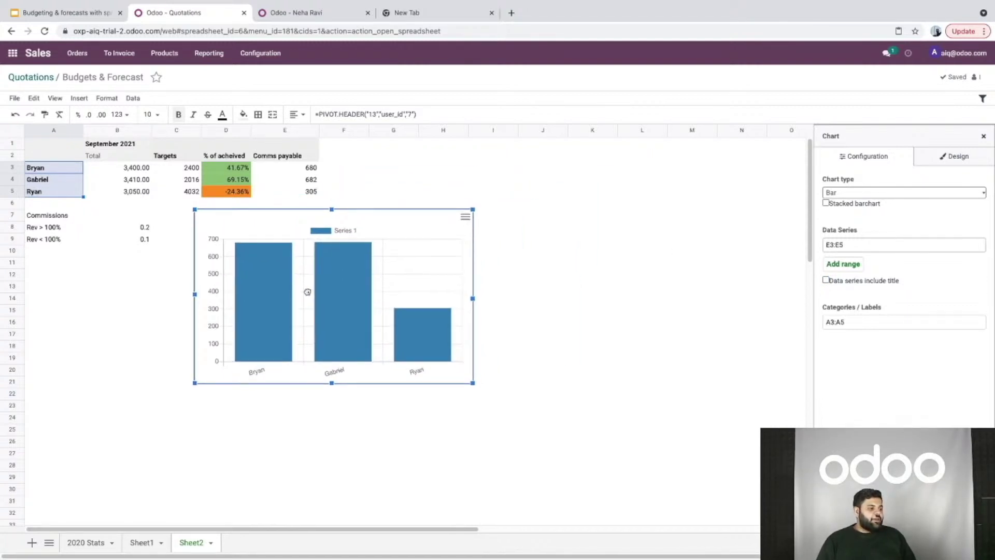
pyautogui.click(577, 249)
pyautogui.click(462, 271)
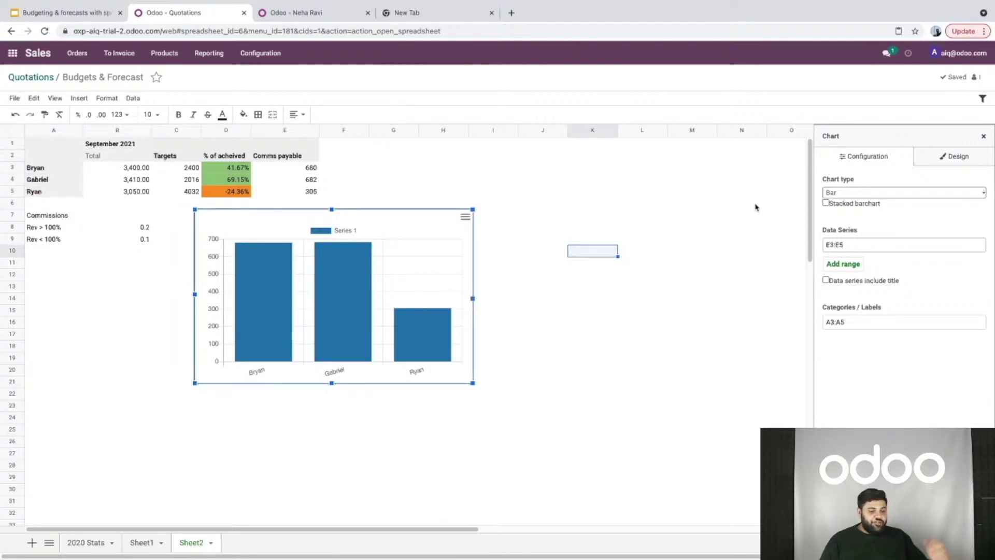
# - Change the commissions chart to a pie chart and narrow its frame
pyautogui.click(928, 193)
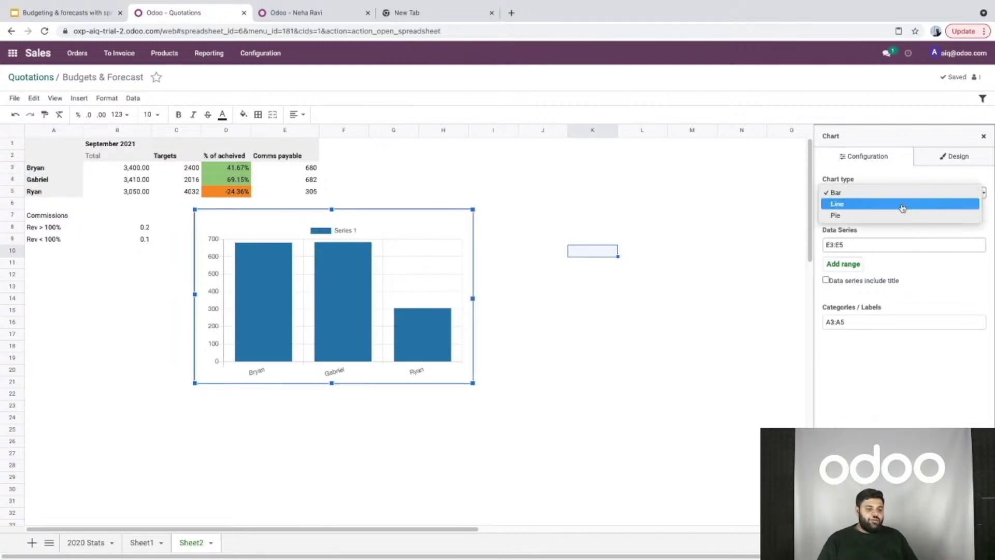
pyautogui.click(846, 215)
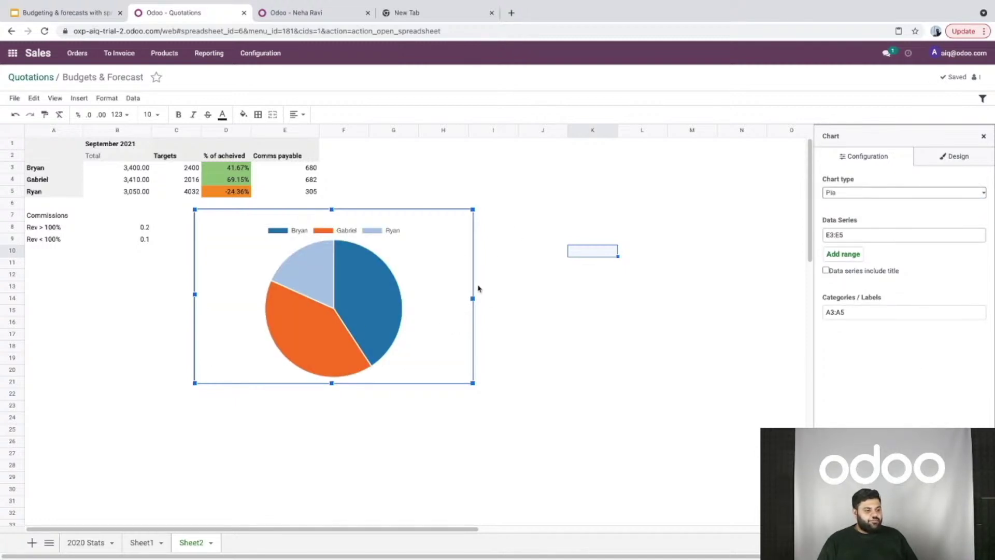
pyautogui.moveTo(472, 298); pyautogui.dragTo(419, 299)
pyautogui.click(492, 274)
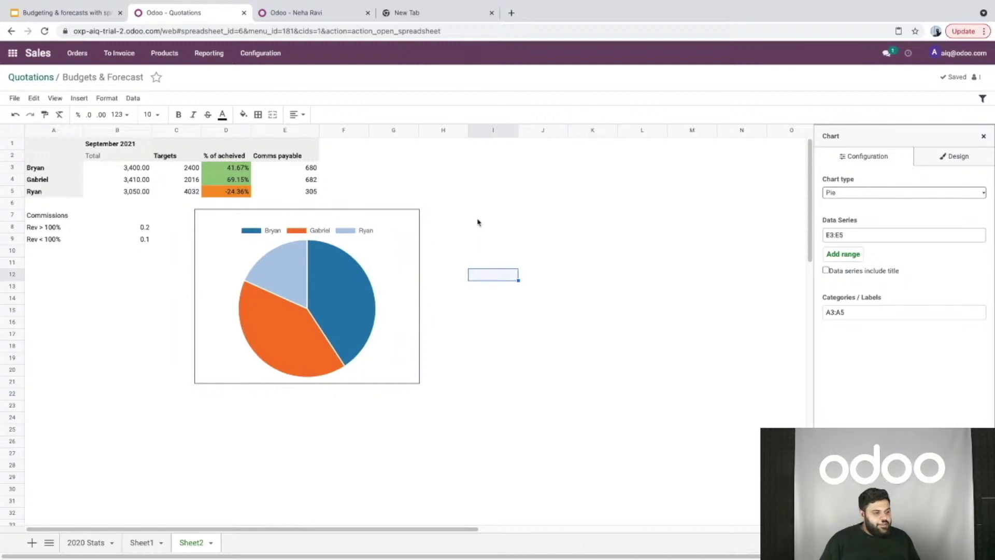